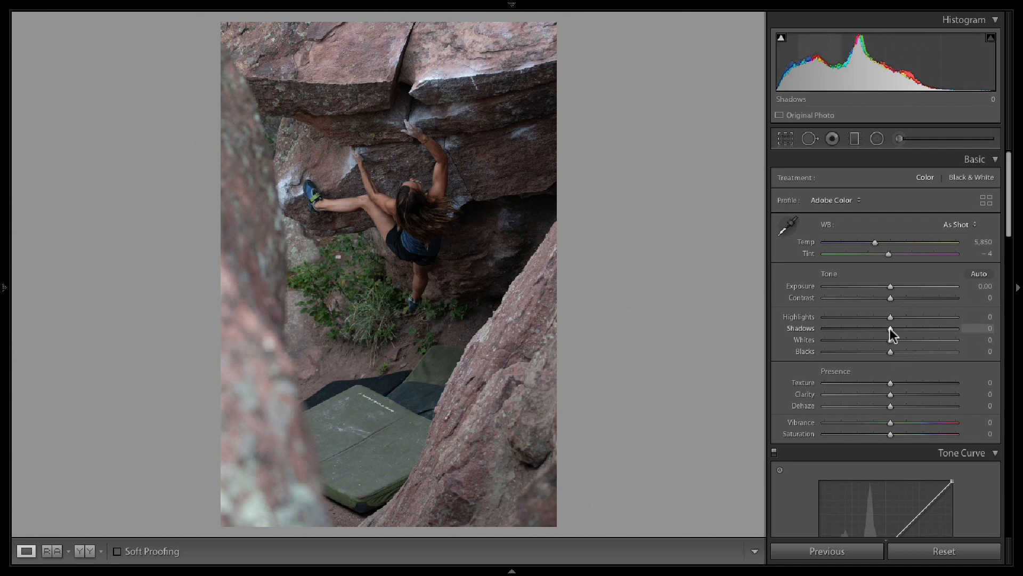
Step: Set Exposure to +0.50, Highlights to -5, Shadows to +23, Whites to -14 and Blacks to -15, and compare with the unedited photo
drag(890, 328, 878, 352)
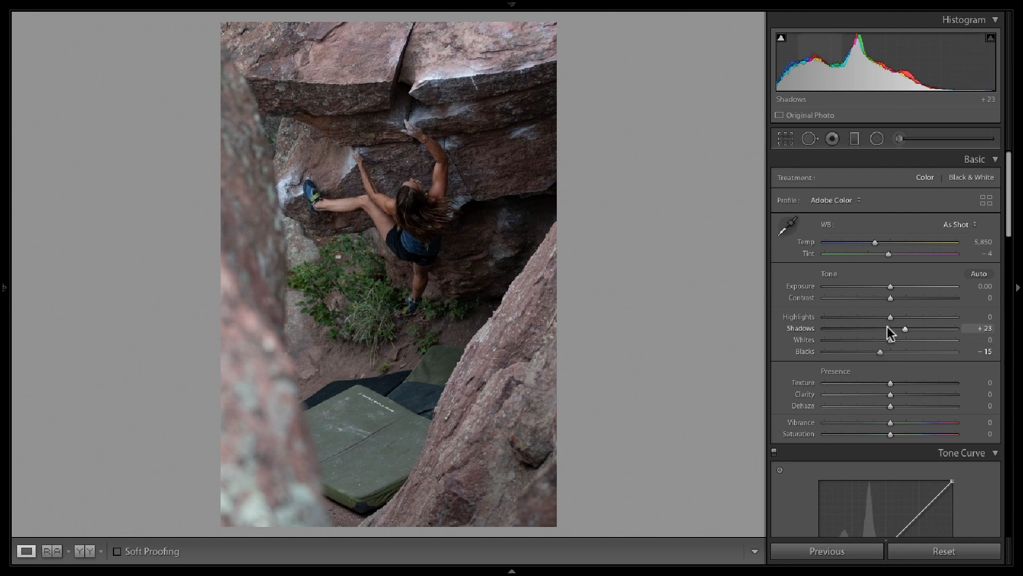
mouse_move(889, 317)
mouse_down()
mouse_move(941, 319)
mouse_move(903, 324)
mouse_up()
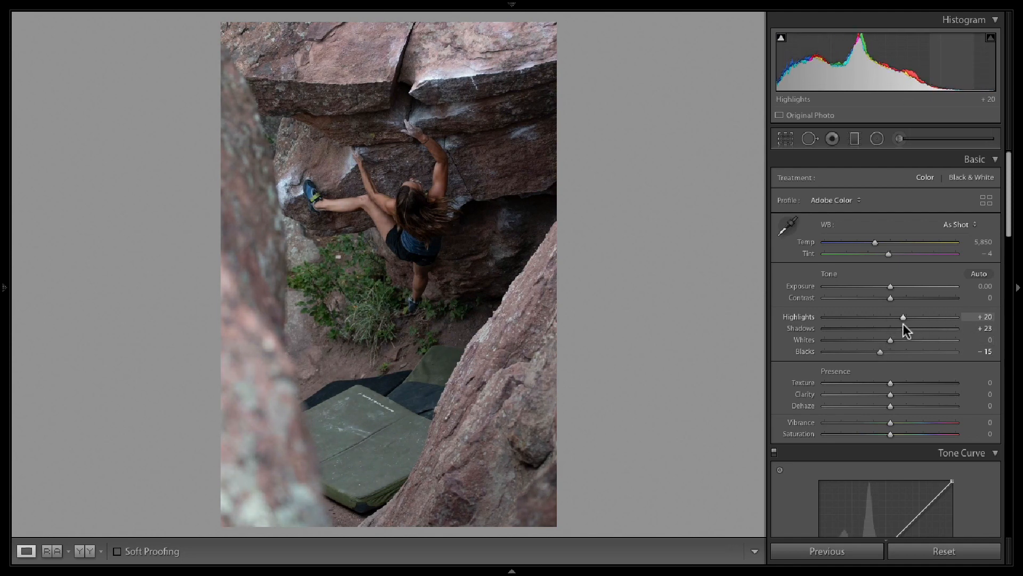
drag(890, 286, 880, 336)
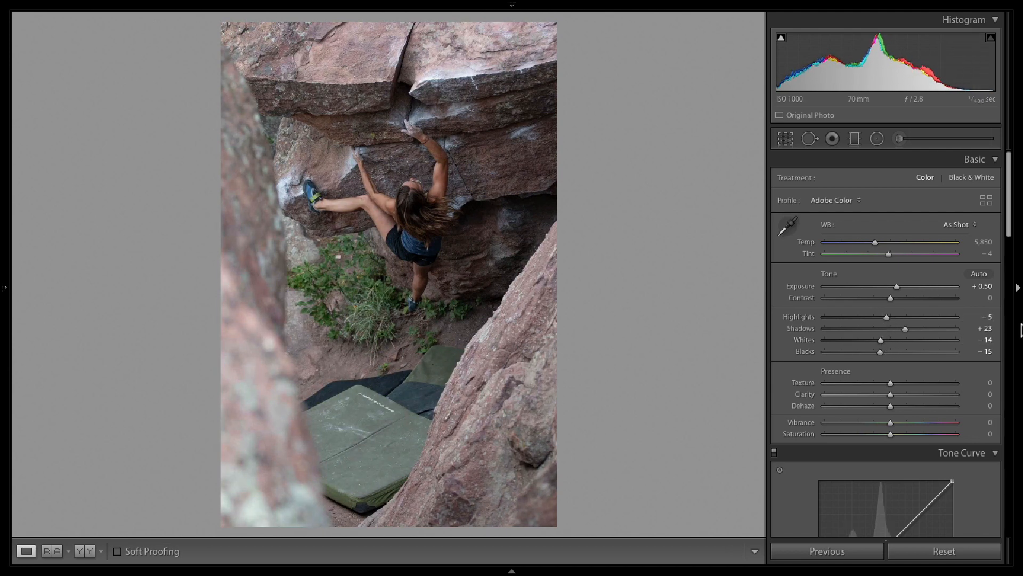
key(backslash)
key(backslash)
key(backslash)
key(backslash)
Step: Try a stronger Contrast on the photo and reset it to the default
drag(894, 298, 930, 298)
double_click(930, 299)
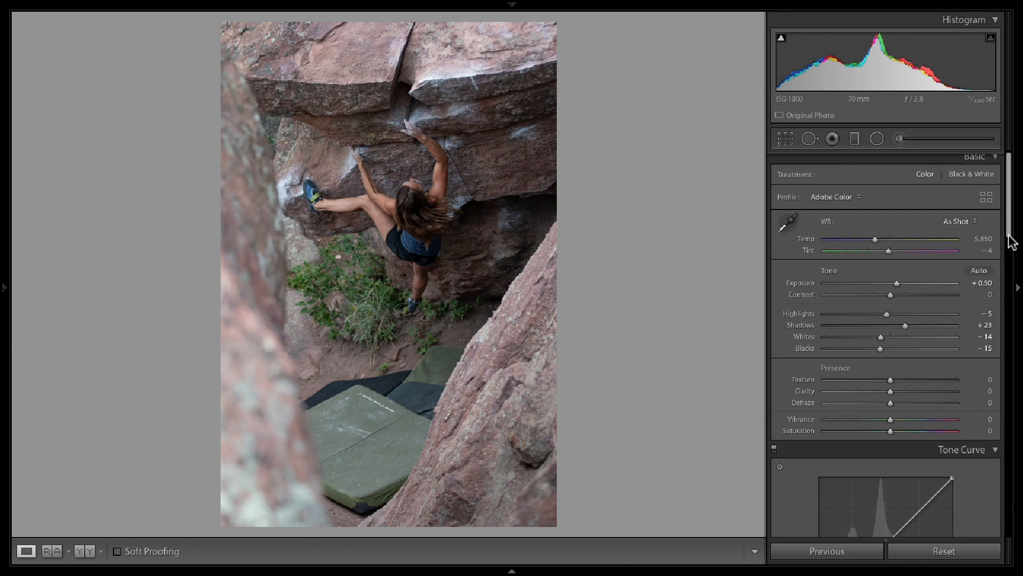
Step: Lift the RGB tone curve's midtones to about 48/52 %, anchor the shadows with a second point, and compare the photo with the curve off
drag(1011, 238, 1011, 264)
drag(909, 417, 890, 425)
click(846, 474)
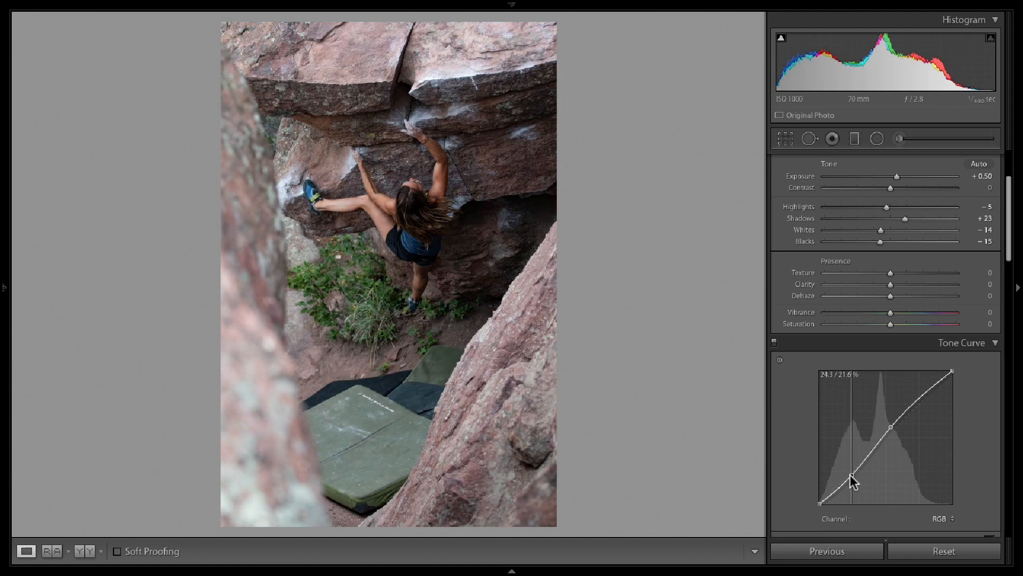
drag(846, 474, 845, 477)
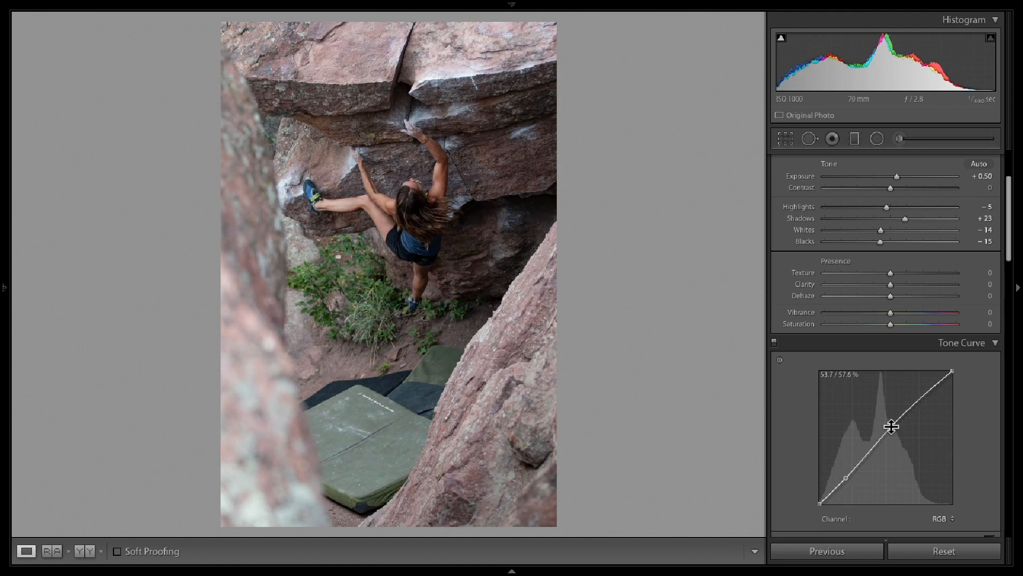
drag(890, 425, 883, 433)
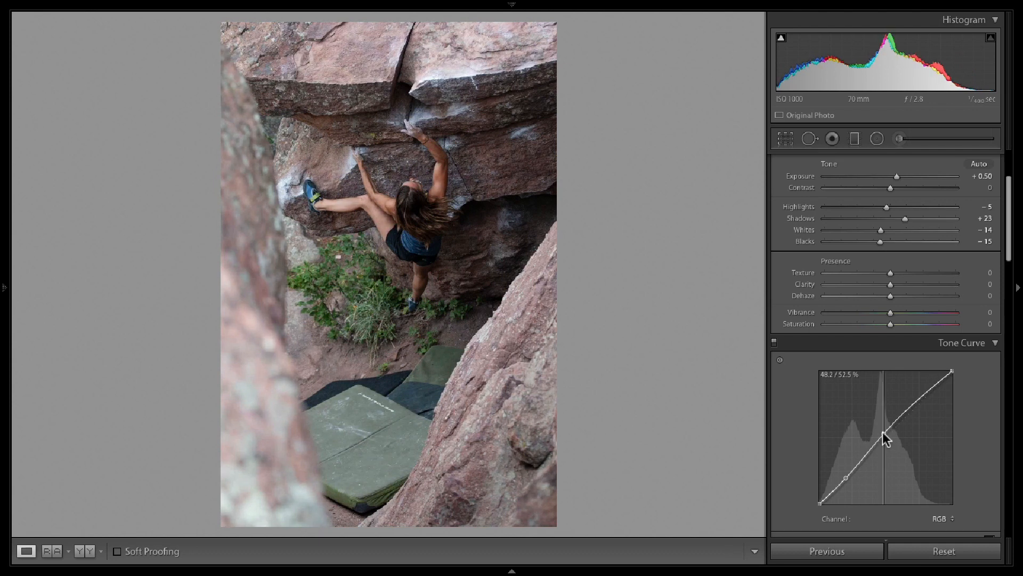
click(776, 344)
click(776, 345)
click(776, 344)
click(776, 344)
click(776, 344)
click(776, 344)
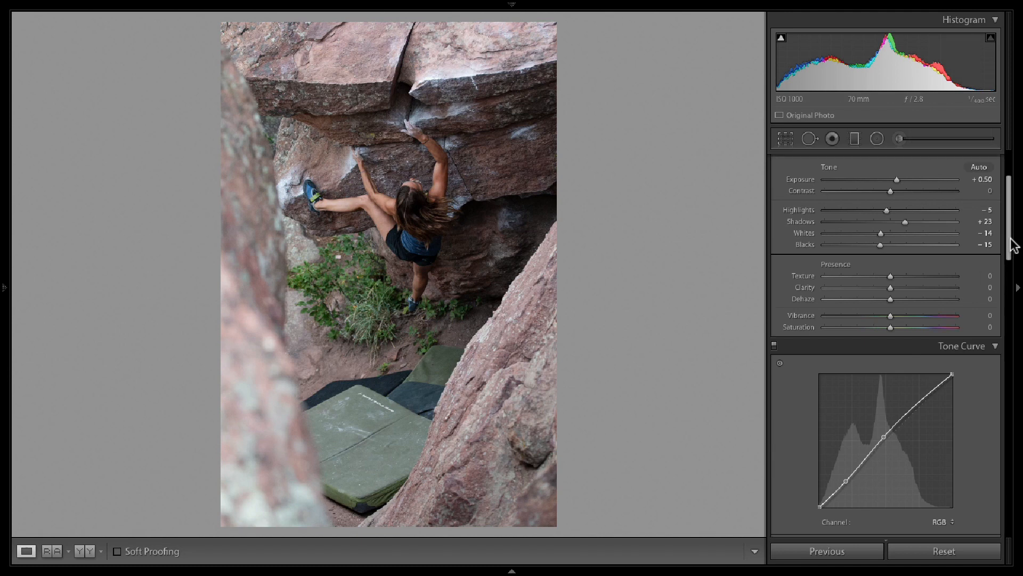
Step: Try Vibrance and Saturation at +100, checking the climber's skin up close; reset Saturation and settle Vibrance at +30
drag(1010, 241, 1016, 240)
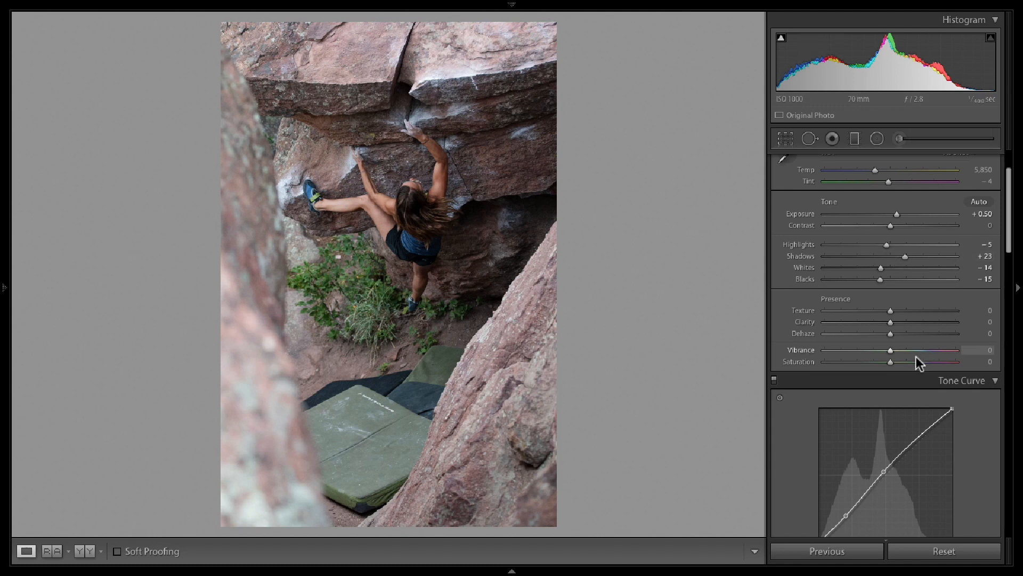
drag(891, 350, 1008, 360)
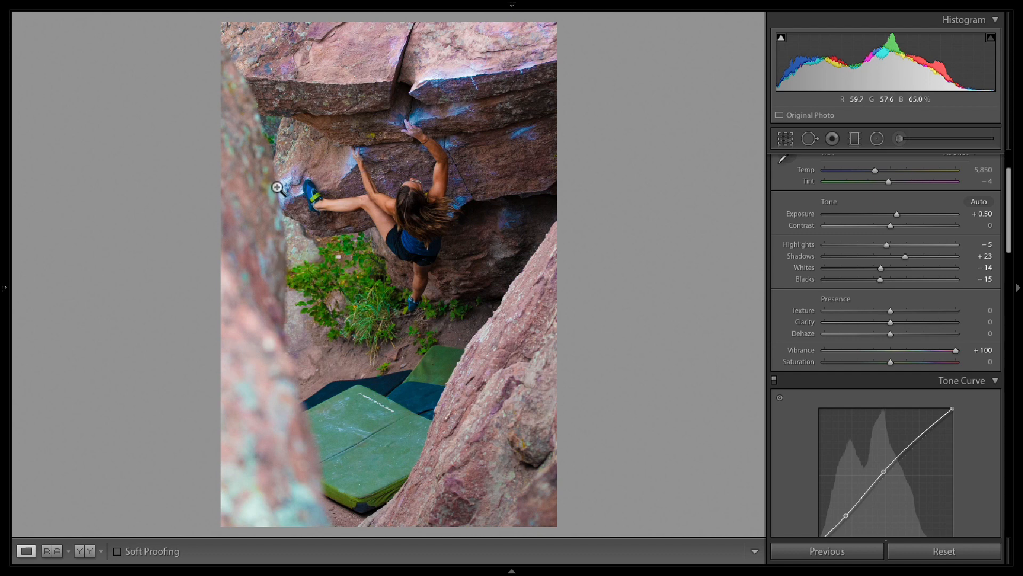
mouse_move(954, 351)
mouse_down()
mouse_move(906, 354)
mouse_move(907, 365)
mouse_move(957, 366)
mouse_up()
click(456, 201)
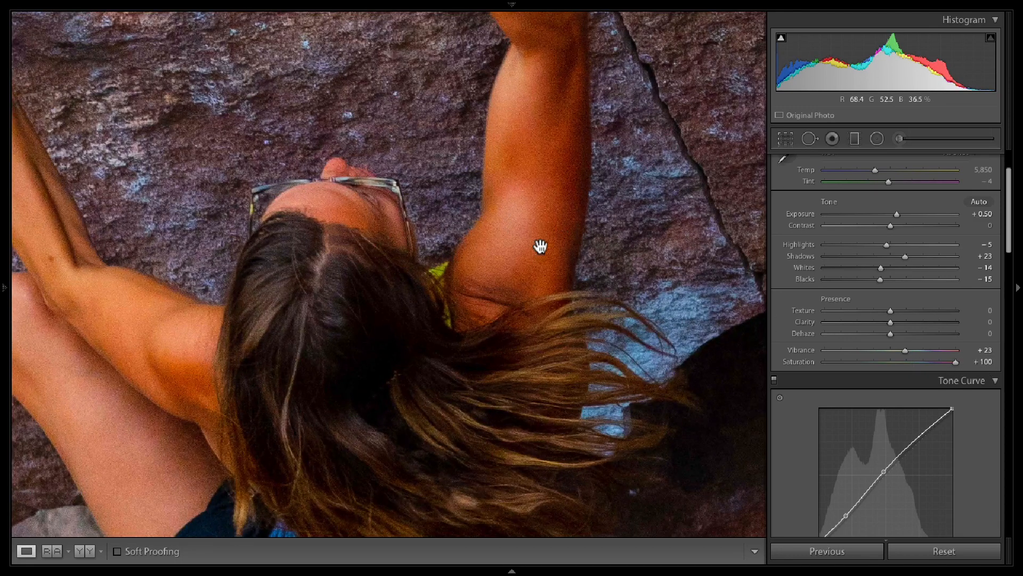
mouse_move(947, 362)
mouse_down()
mouse_move(901, 360)
mouse_move(952, 362)
mouse_move(927, 363)
mouse_up()
click(634, 288)
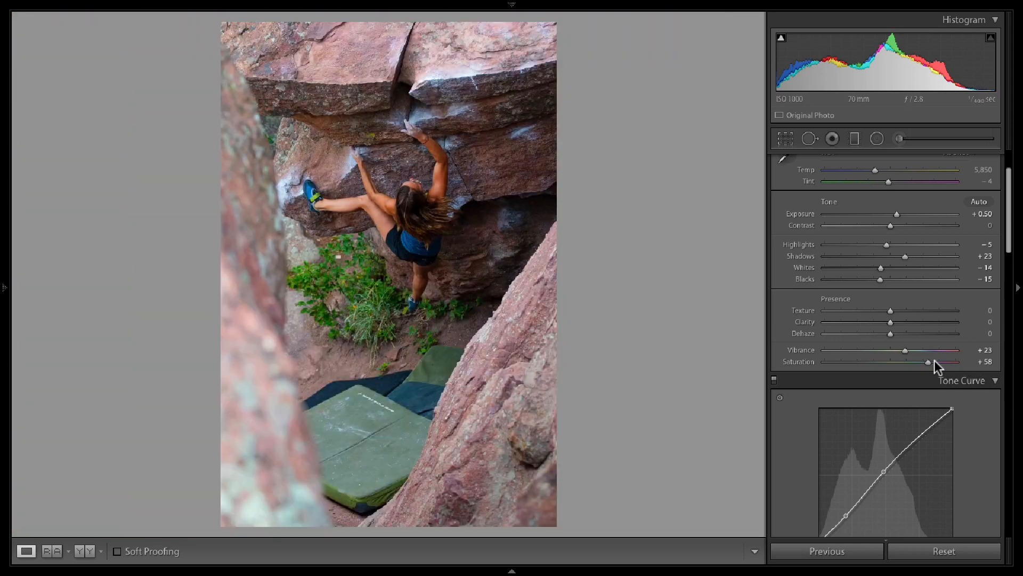
double_click(926, 362)
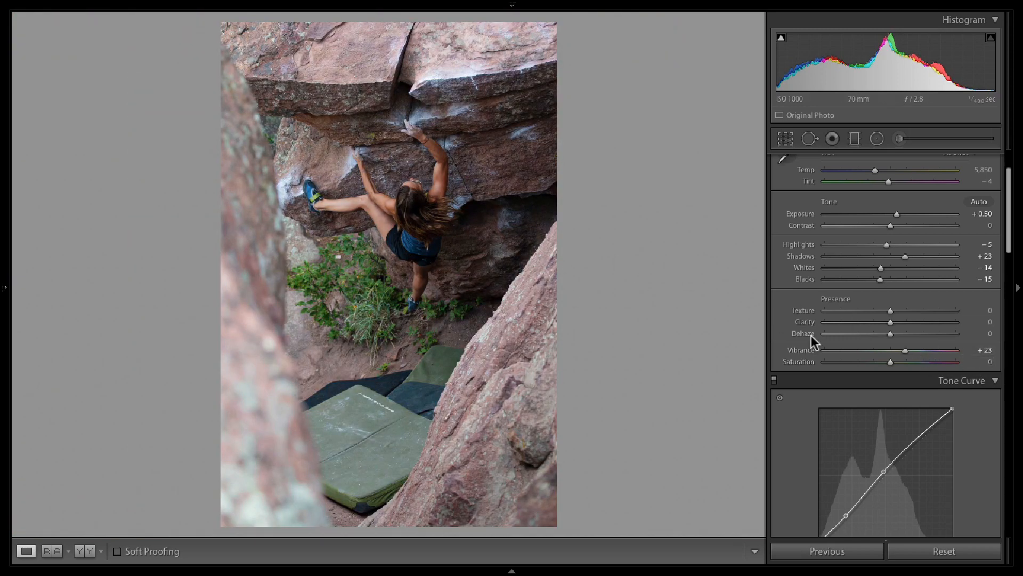
mouse_move(904, 351)
mouse_down()
mouse_move(891, 349)
mouse_move(908, 350)
mouse_up()
Step: Try Clarity at +31 and +19, inspecting the climber up close, and reset it to 0
drag(890, 321, 901, 322)
mouse_move(894, 319)
mouse_down()
mouse_move(919, 318)
mouse_move(910, 319)
mouse_up()
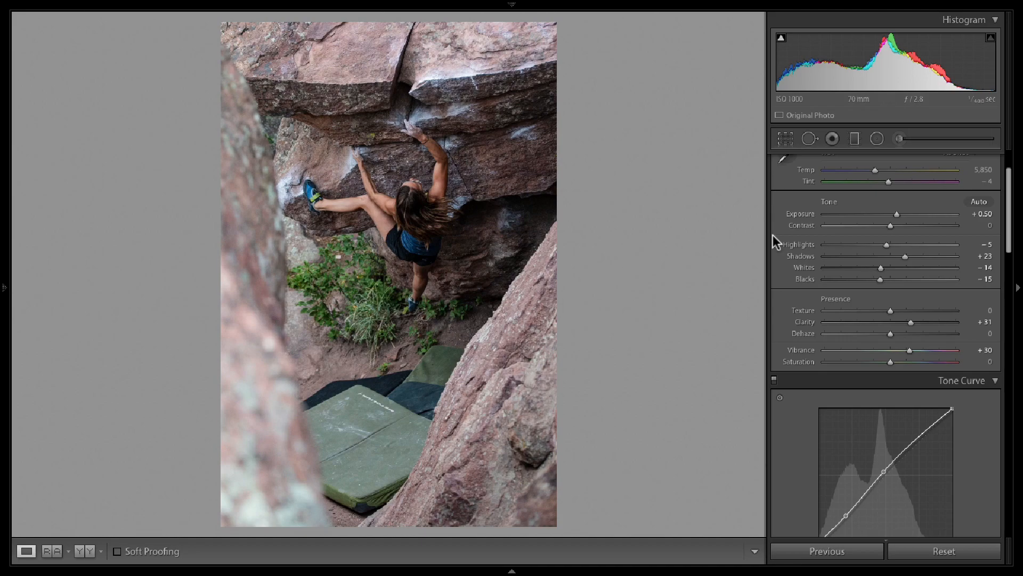
click(424, 180)
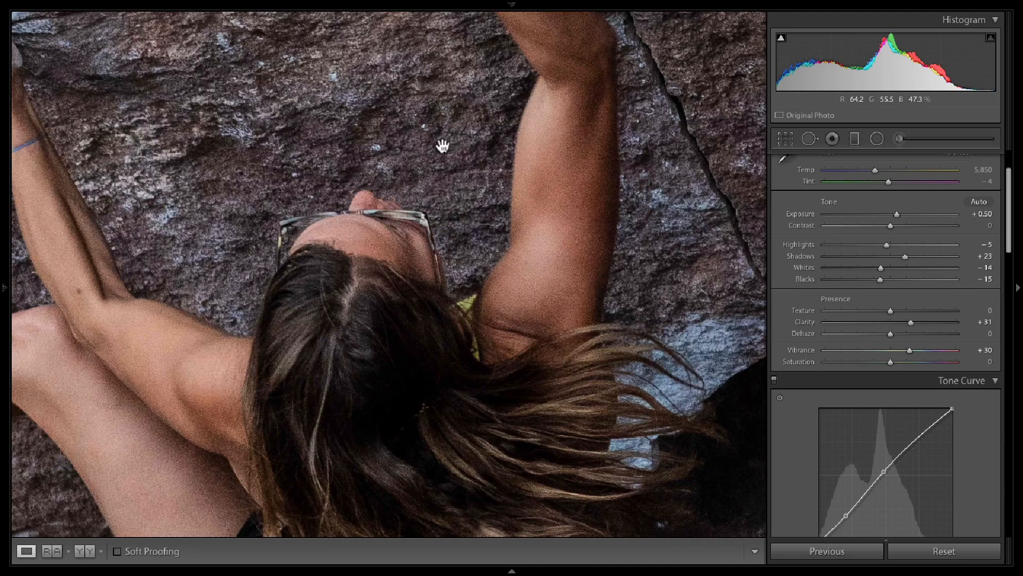
click(438, 247)
mouse_move(909, 321)
mouse_down()
mouse_move(936, 322)
mouse_move(898, 320)
mouse_up()
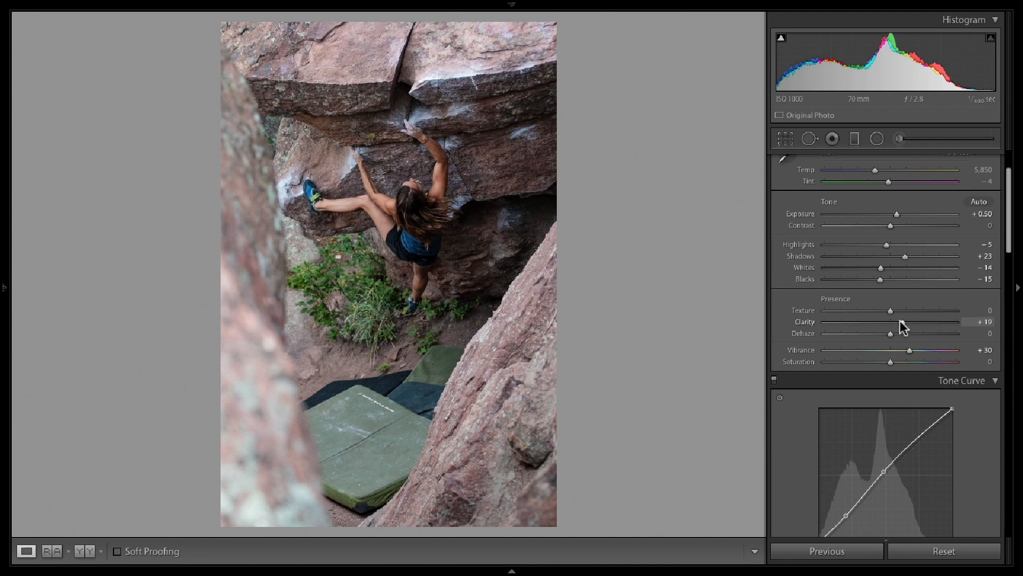
double_click(900, 321)
Step: Try raising Texture up to +91 and reset it to 0
mouse_move(891, 309)
mouse_down()
mouse_move(932, 314)
mouse_move(879, 313)
mouse_move(906, 312)
mouse_up()
double_click(905, 311)
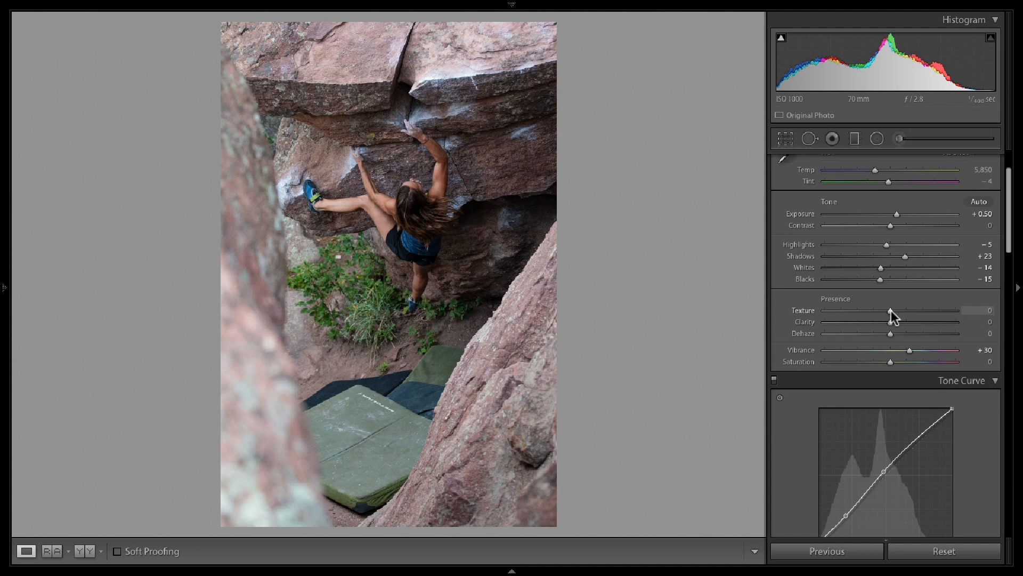
drag(891, 310, 949, 317)
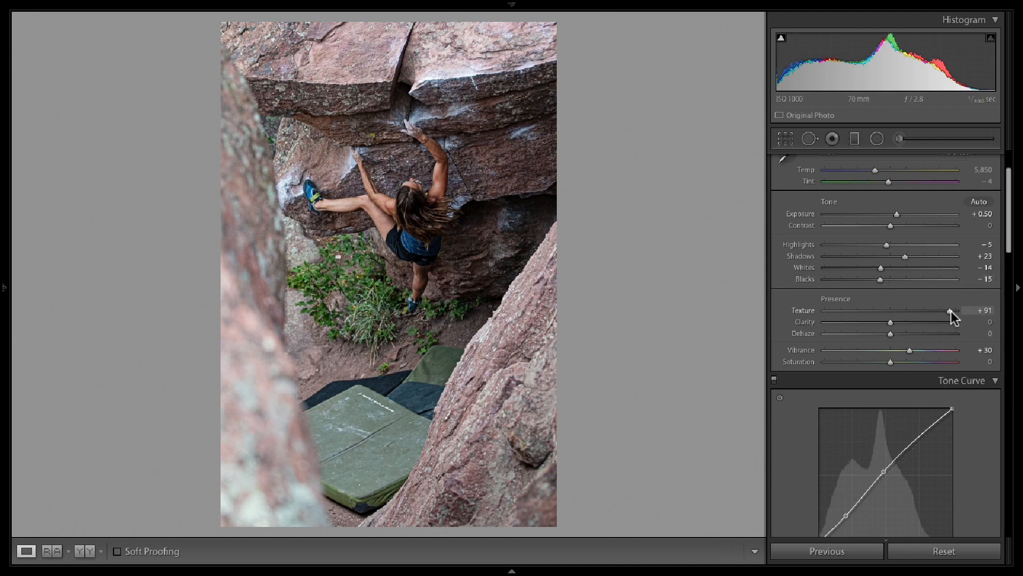
double_click(950, 312)
Step: Set Clarity to +19, and try Saturation at -100 before resetting it to 0
drag(888, 321, 902, 321)
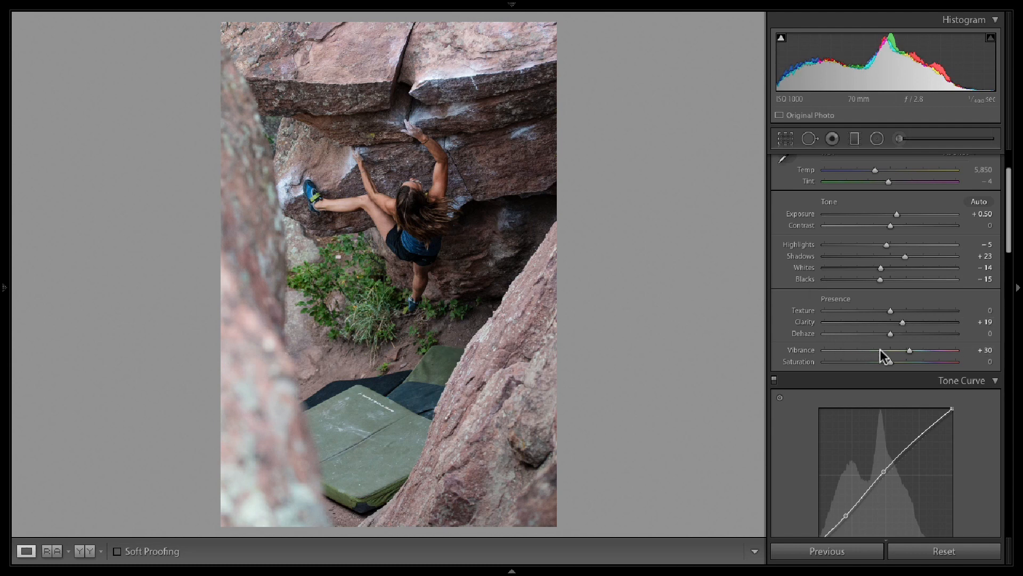
drag(891, 358, 731, 362)
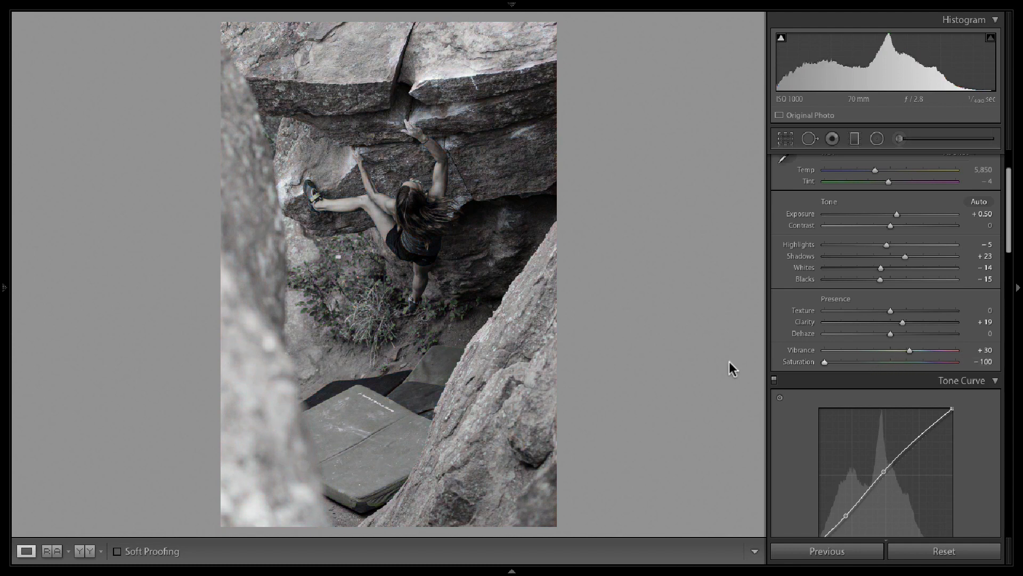
double_click(827, 360)
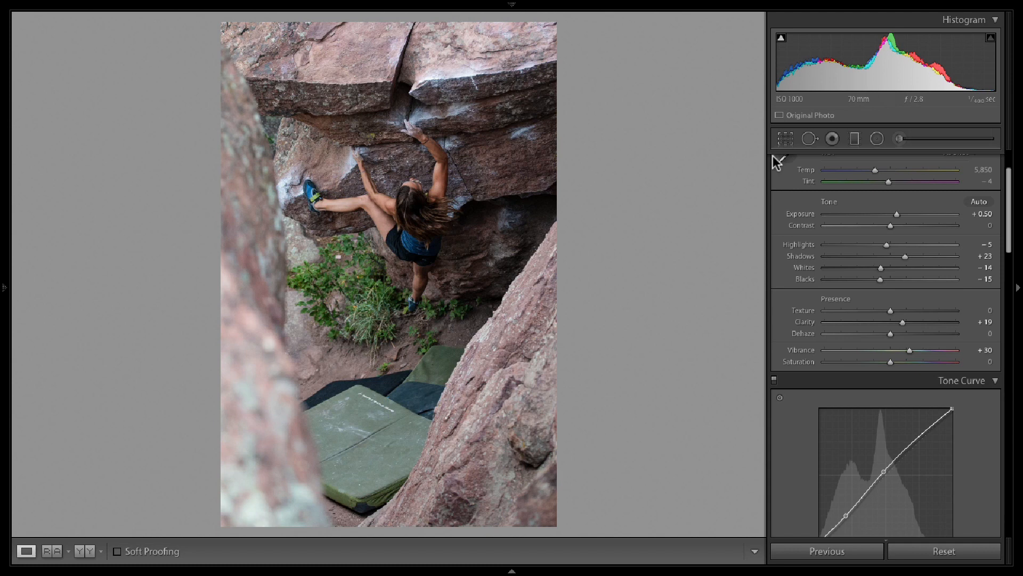
Step: Crop the photo to a 1 x 1 aspect ratio, framing the climber between the rocks, and apply the crop
click(785, 139)
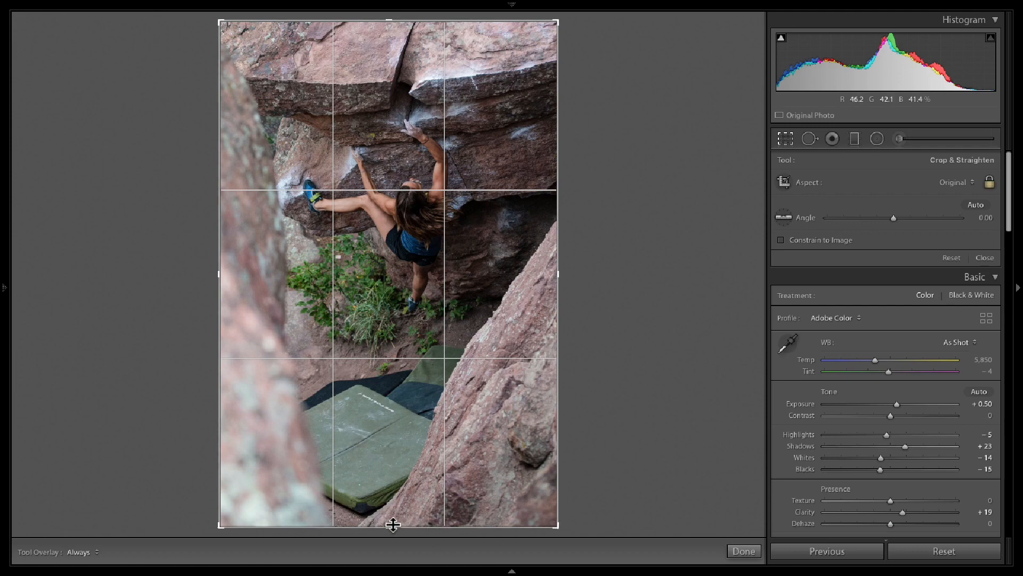
drag(392, 525, 411, 482)
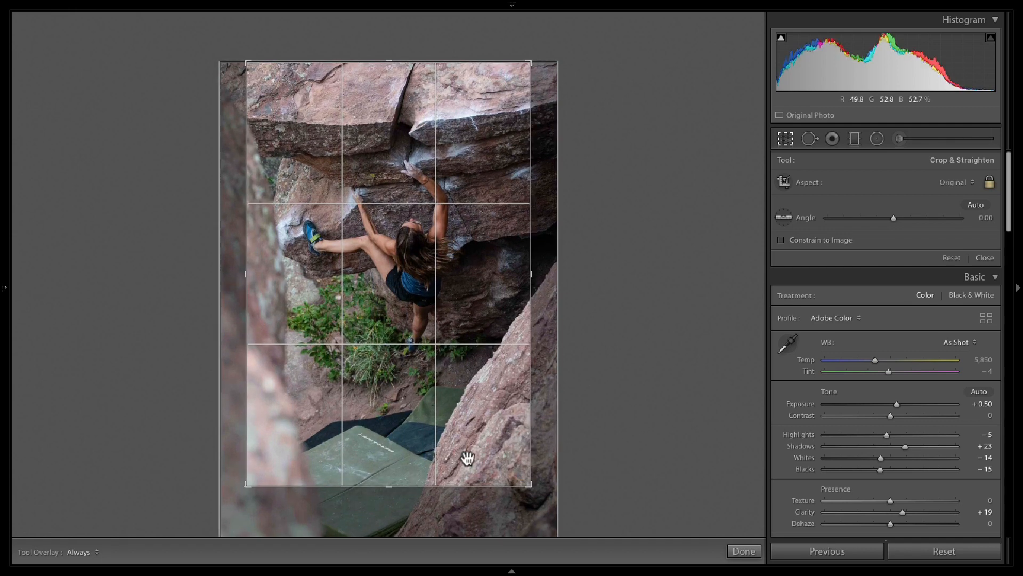
click(839, 180)
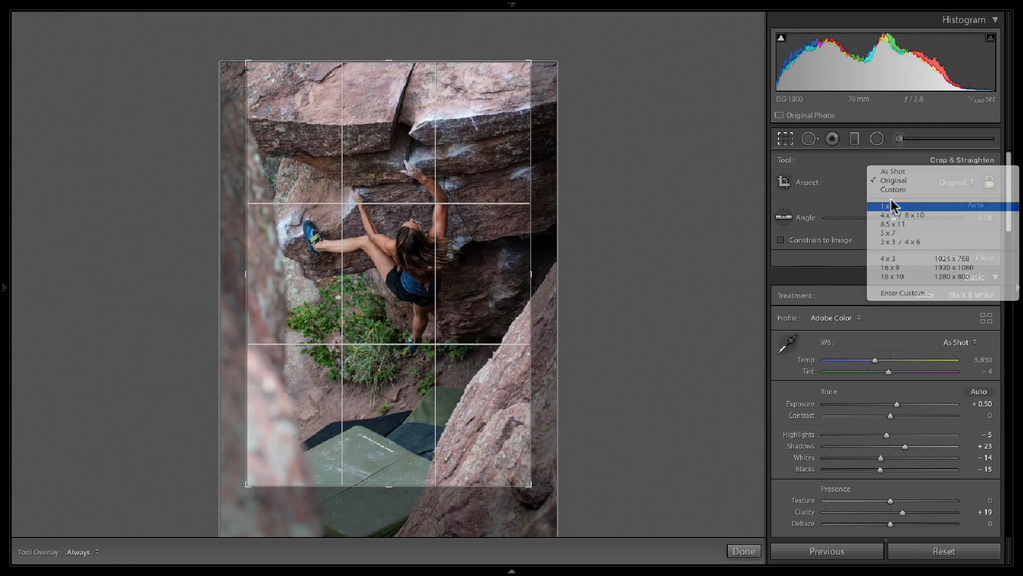
click(891, 205)
drag(378, 130, 392, 103)
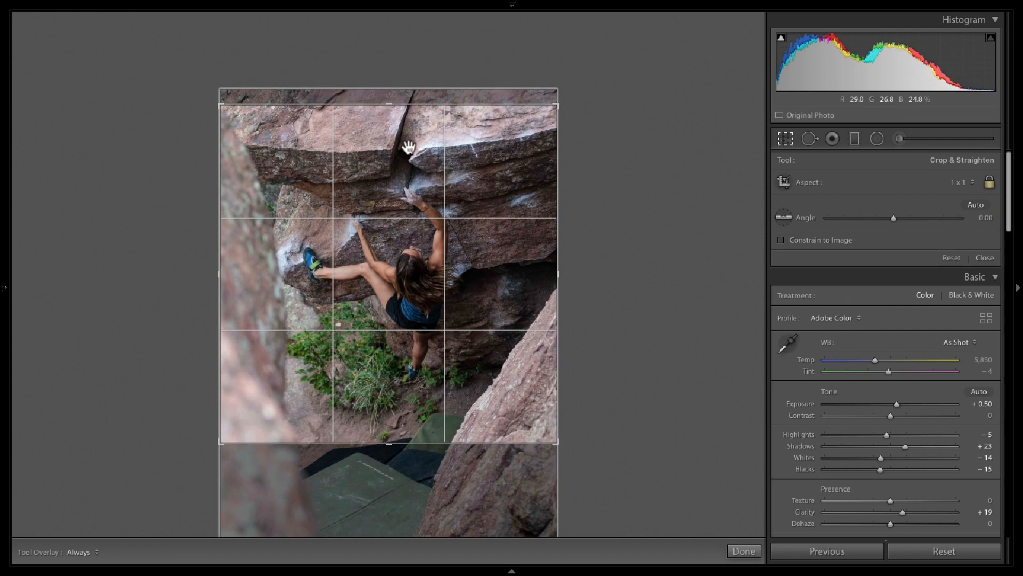
mouse_move(407, 151)
mouse_down()
mouse_move(408, 128)
mouse_move(406, 137)
mouse_up()
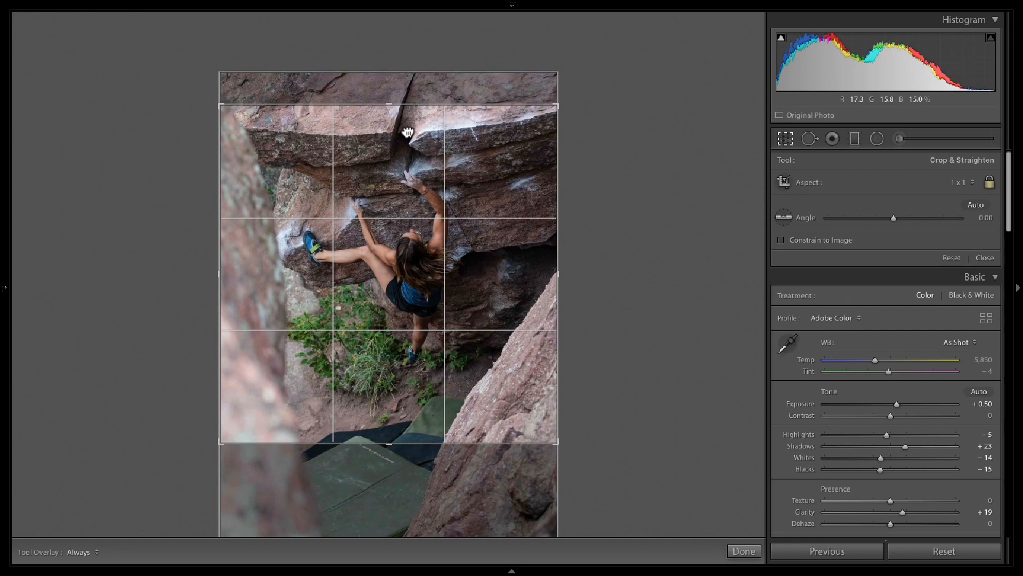
drag(370, 444, 372, 435)
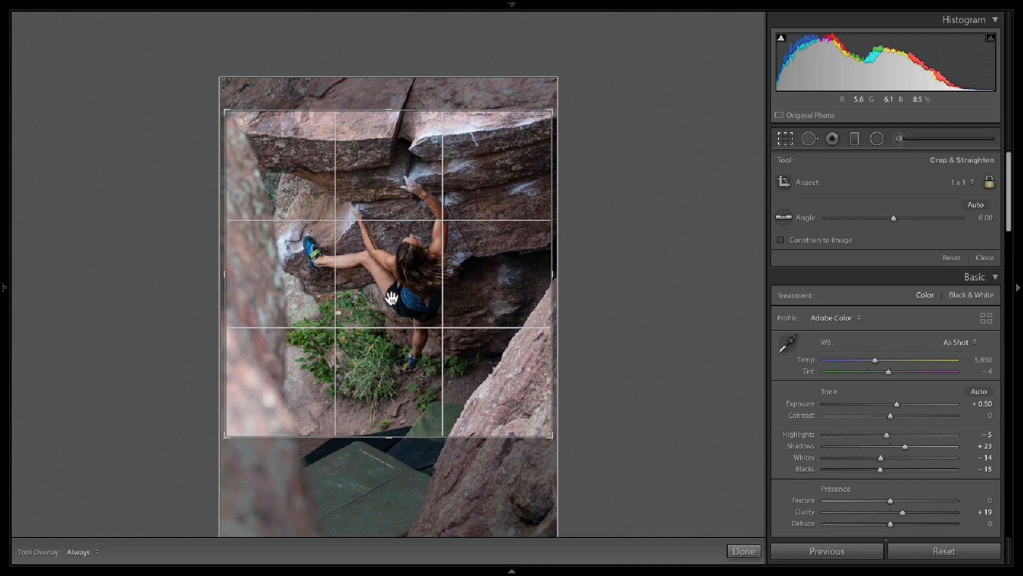
key(Return)
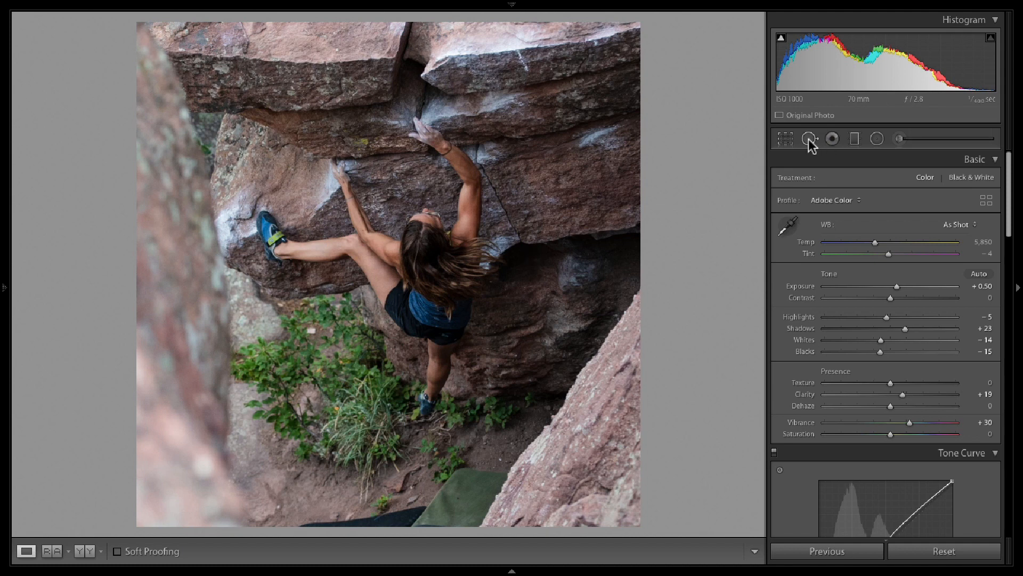
Step: Tighten the square crop around the climber, trimming the blurred foreground rock and including more of the upper rock, and apply it
click(786, 139)
drag(389, 111, 392, 103)
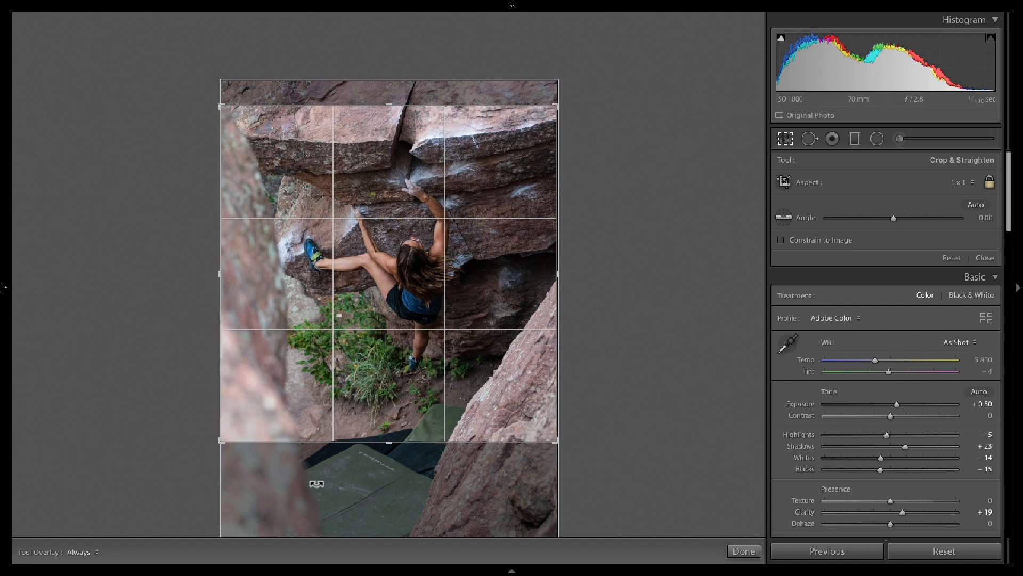
drag(403, 397, 407, 421)
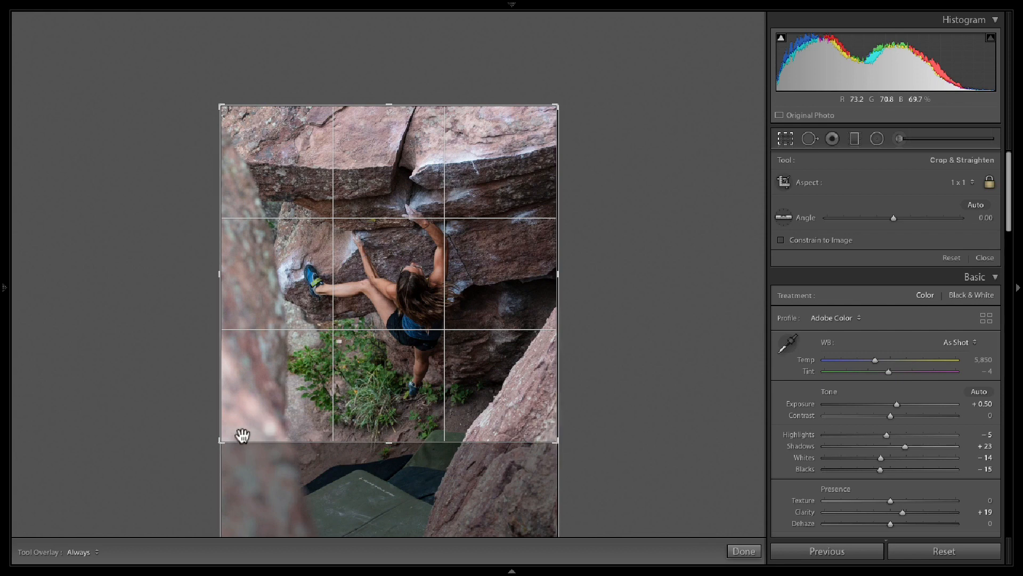
drag(224, 443, 237, 444)
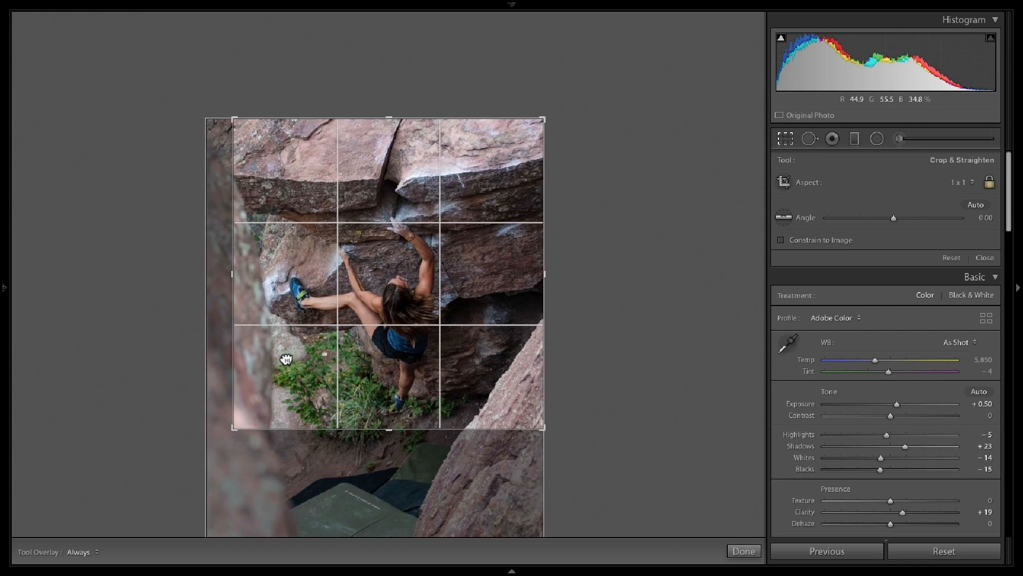
drag(286, 359, 282, 350)
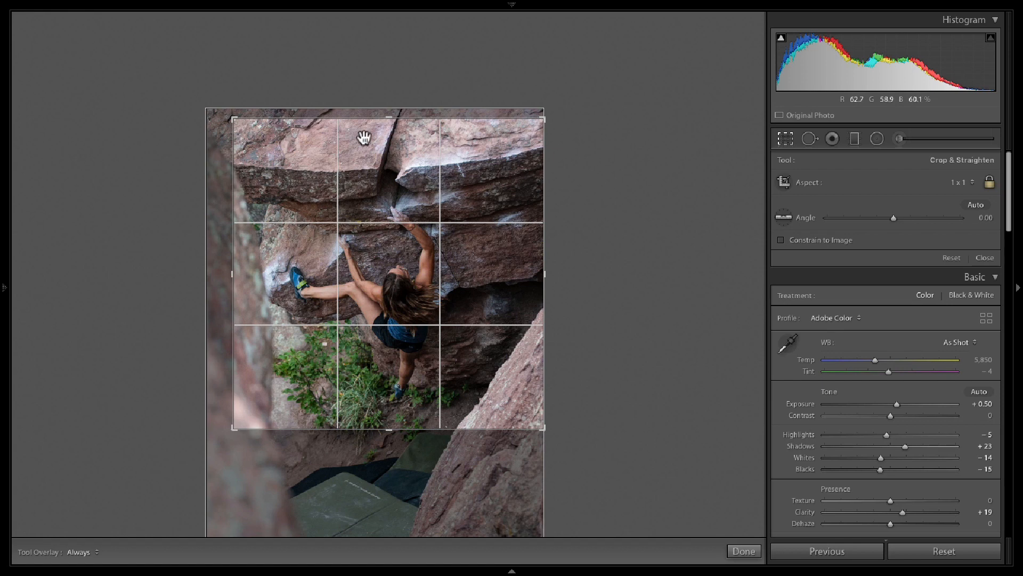
key(Return)
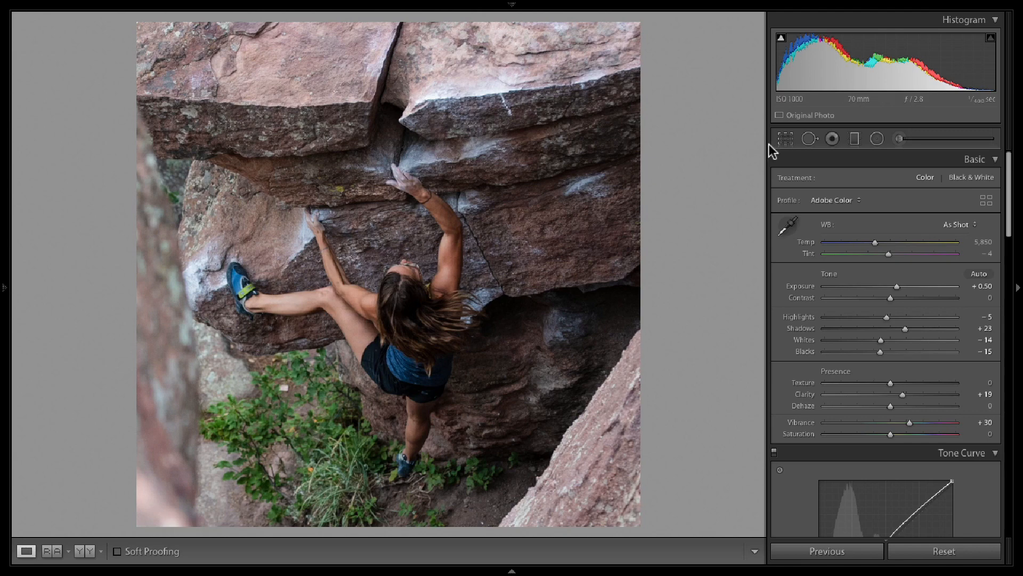
Step: Shift the square crop lower on the photo to include the crash pads below the climber, and apply it
click(787, 140)
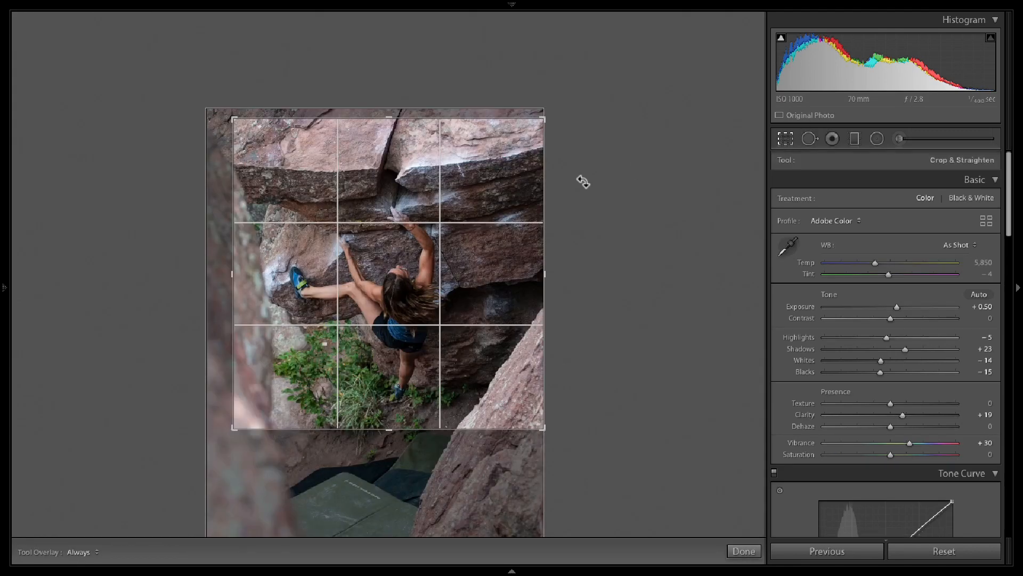
drag(452, 169, 454, 110)
key(Return)
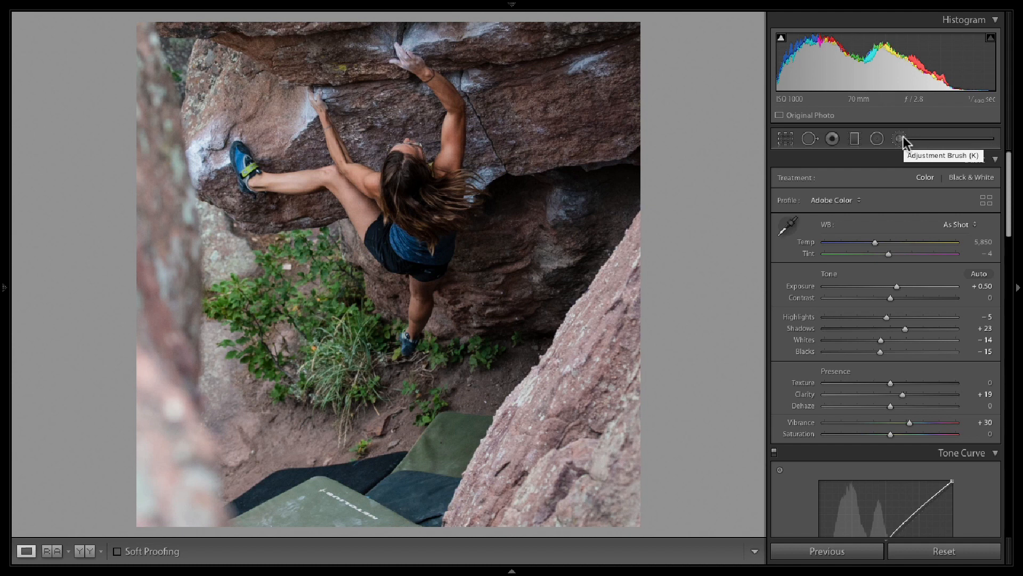
Step: Undo the last shift of the square crop
key(super+z)
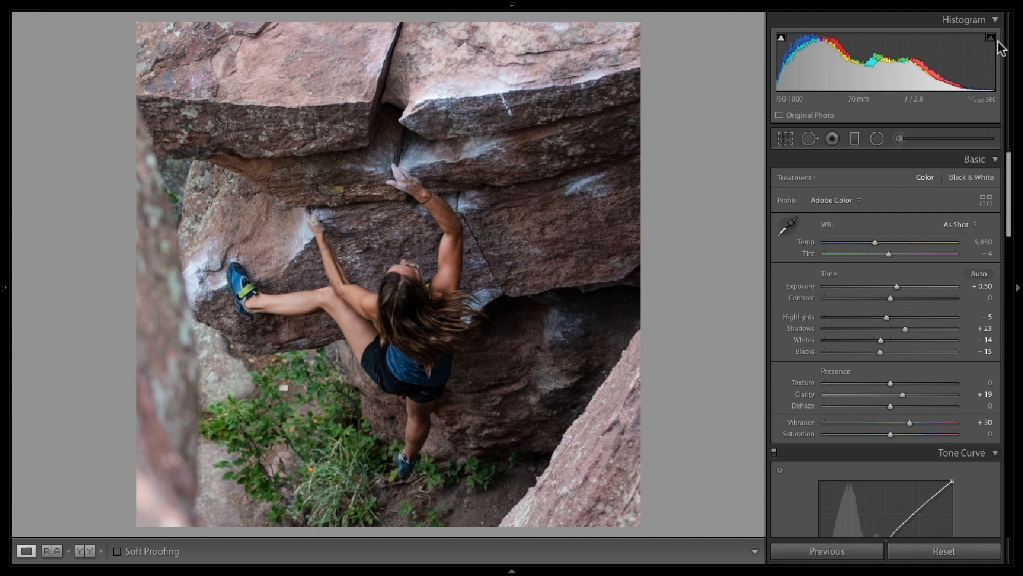
Step: Use the targeted Saturation adjustment on the upper rock to raise Red to +26, Blue to +18 and Magenta to +24
drag(1010, 196, 1011, 283)
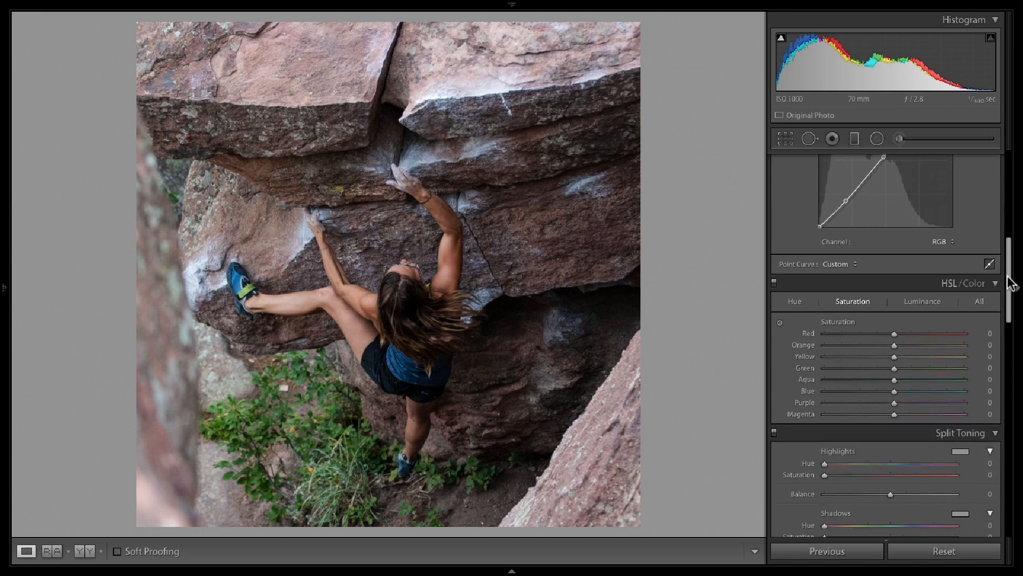
click(779, 322)
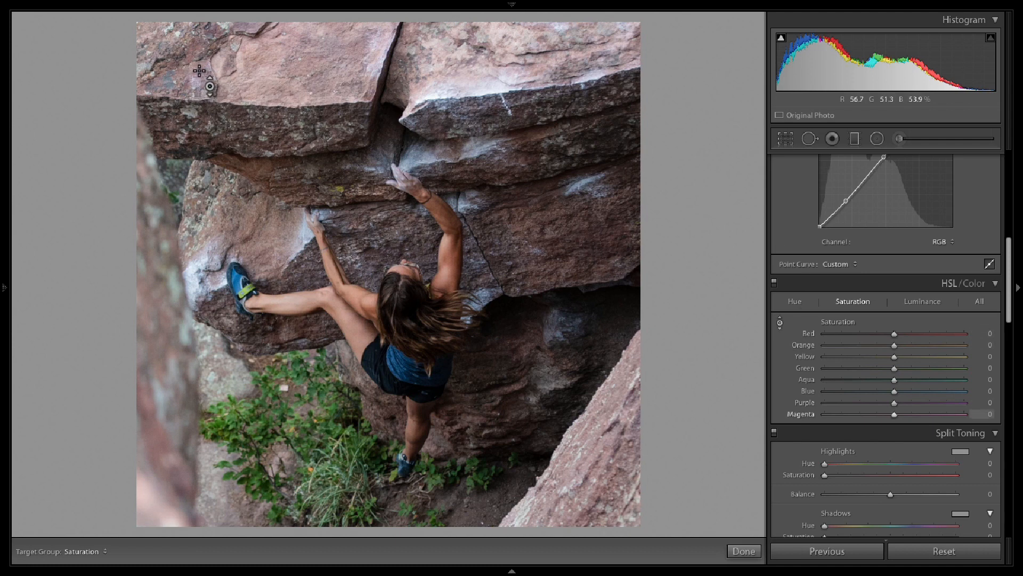
drag(205, 80, 205, 57)
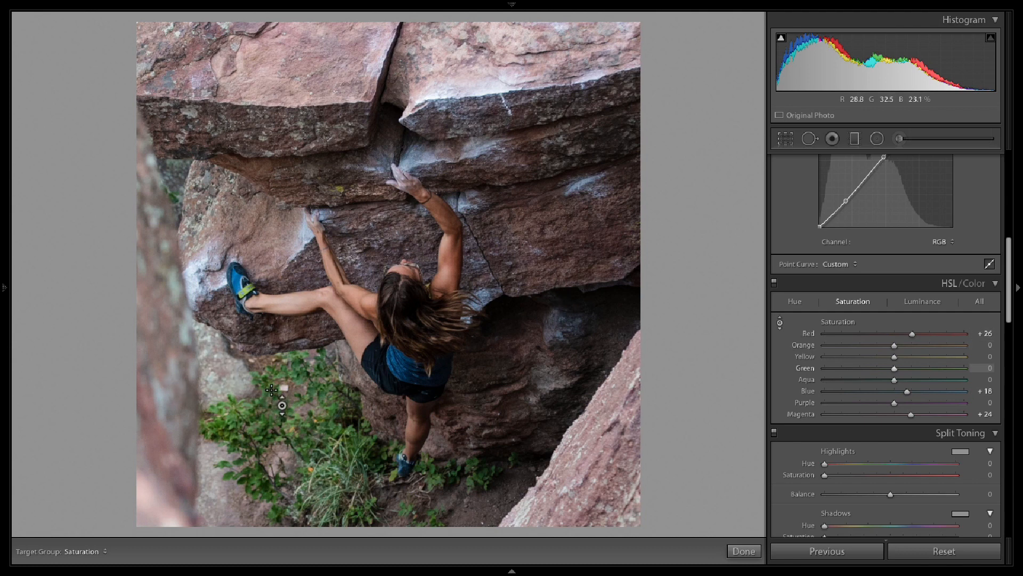
Step: Try the foliage's Green saturation at +100 and at -53, and undo the change
drag(320, 410, 320, 320)
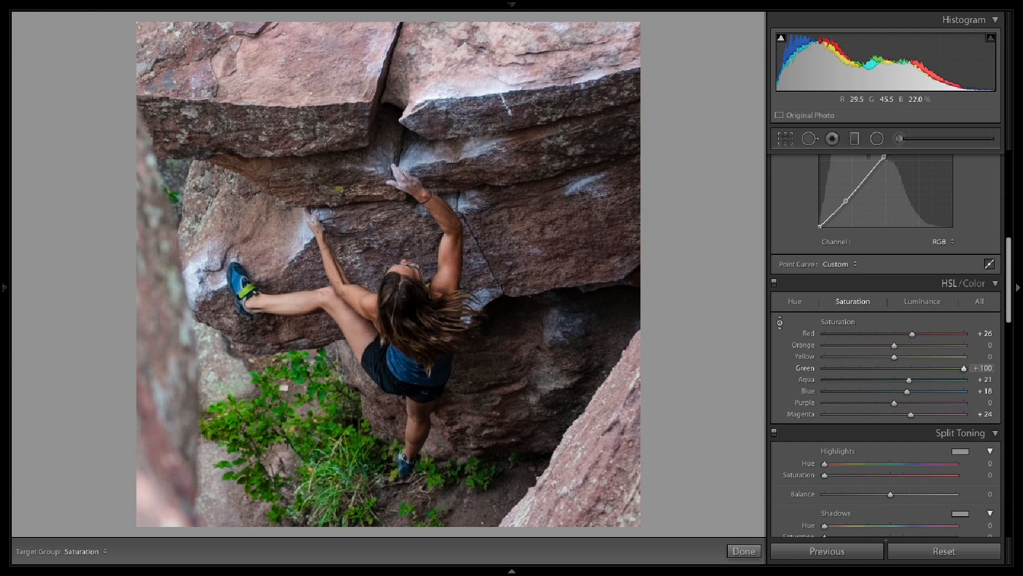
drag(320, 388, 320, 398)
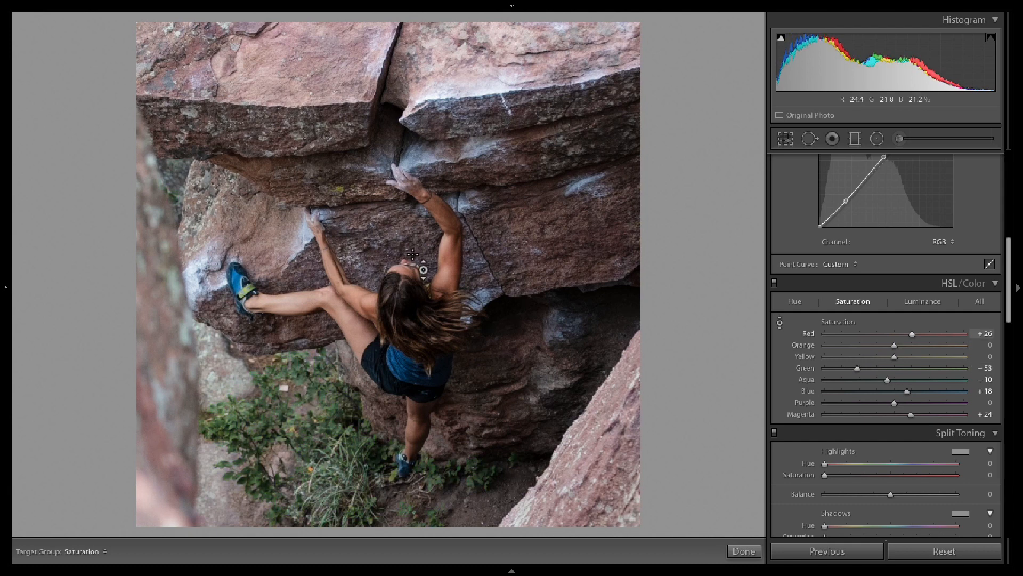
key(super+z)
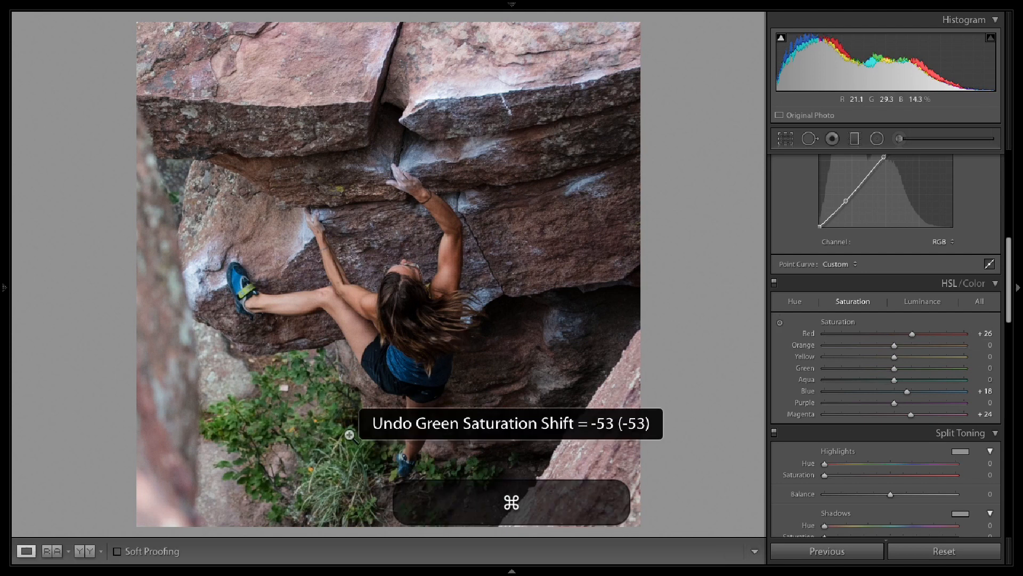
Step: Mute the foliage with targeted adjustments, setting saturation to Green -44 and Aqua -3, and Green hue to -66
click(779, 323)
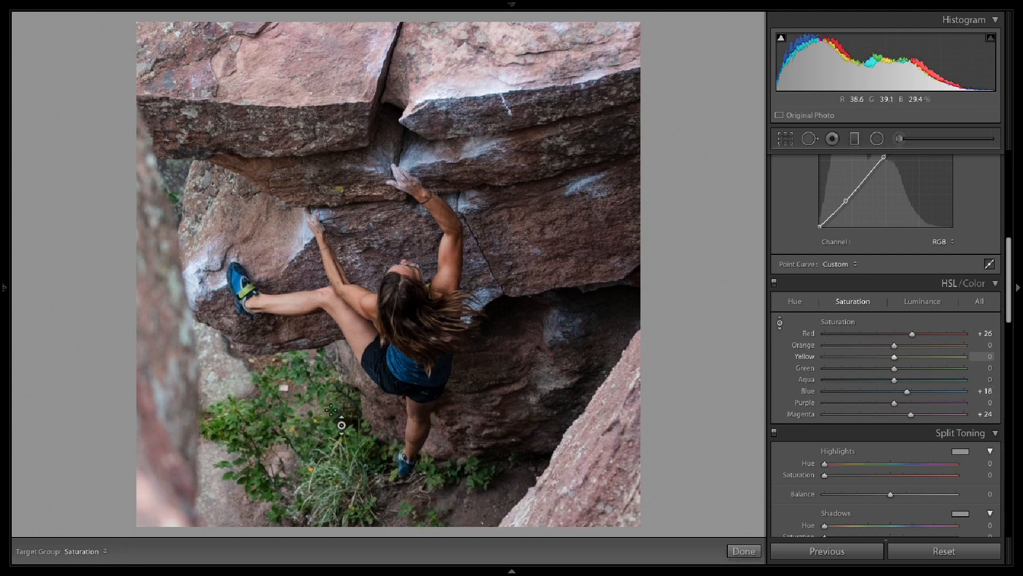
drag(309, 426, 309, 430)
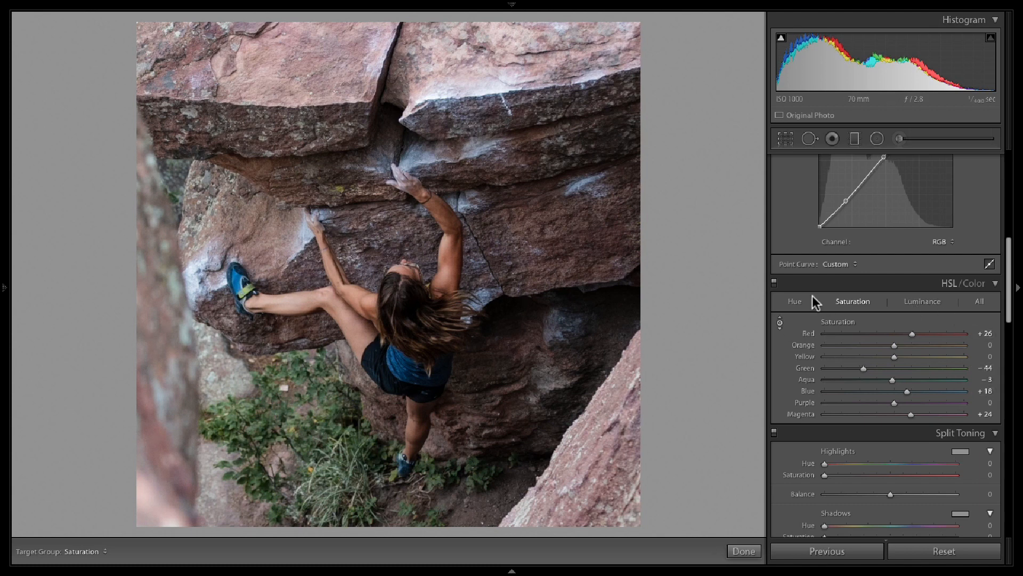
click(796, 299)
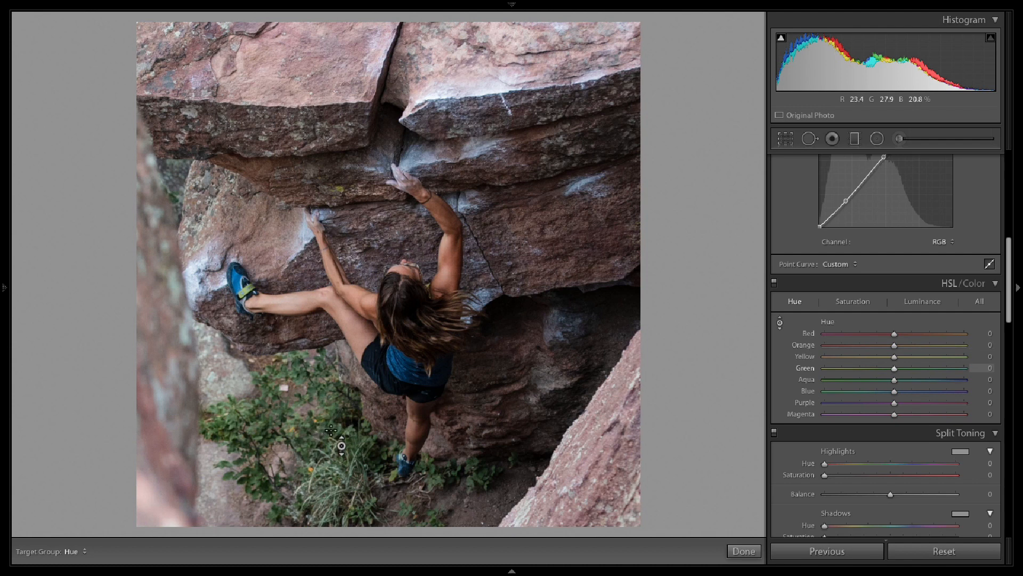
drag(335, 429, 334, 455)
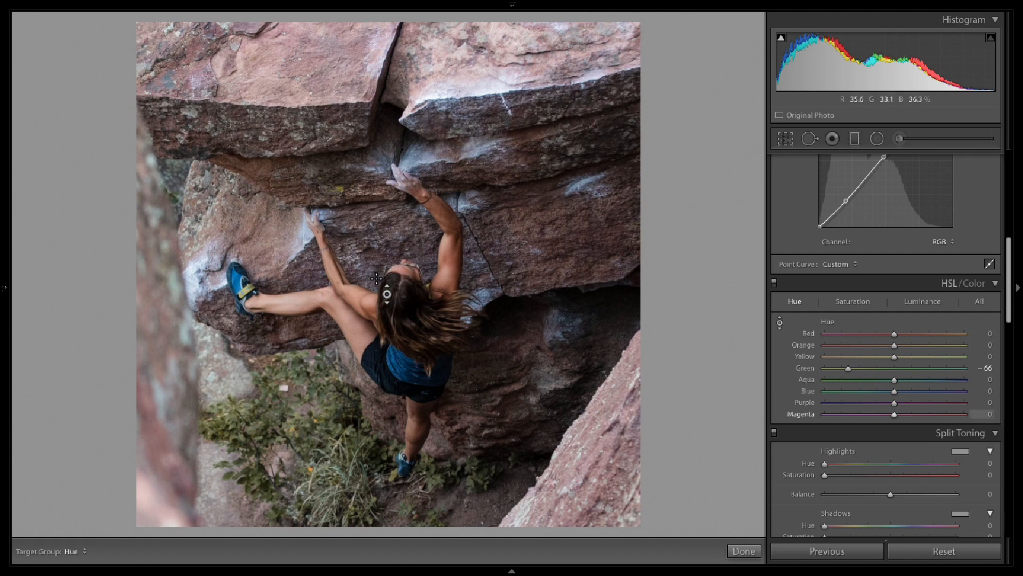
Step: Try Orange saturation at +37, preview the photo in black and white, and restore colour with Orange reset to 0
click(858, 303)
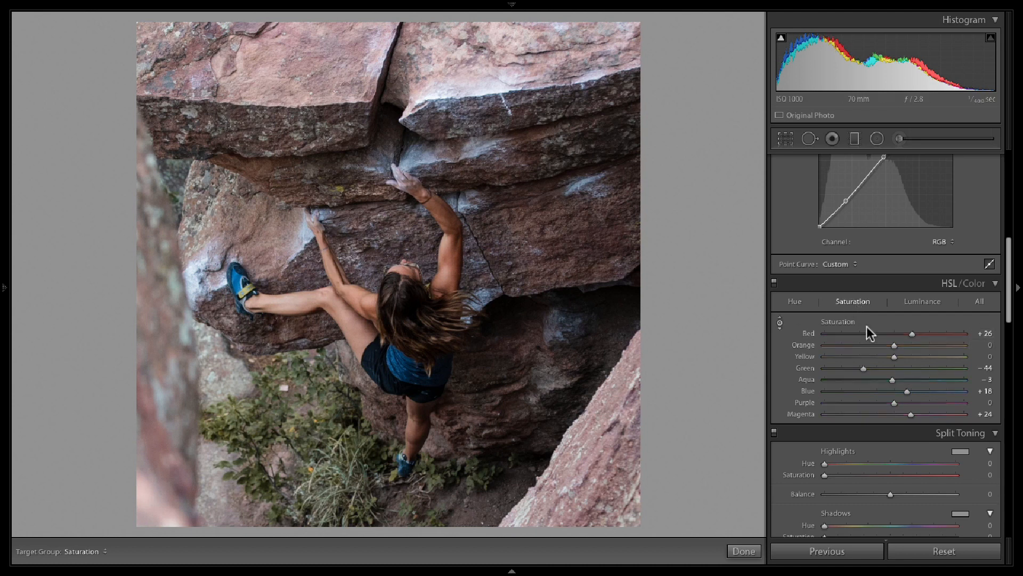
drag(895, 344, 921, 347)
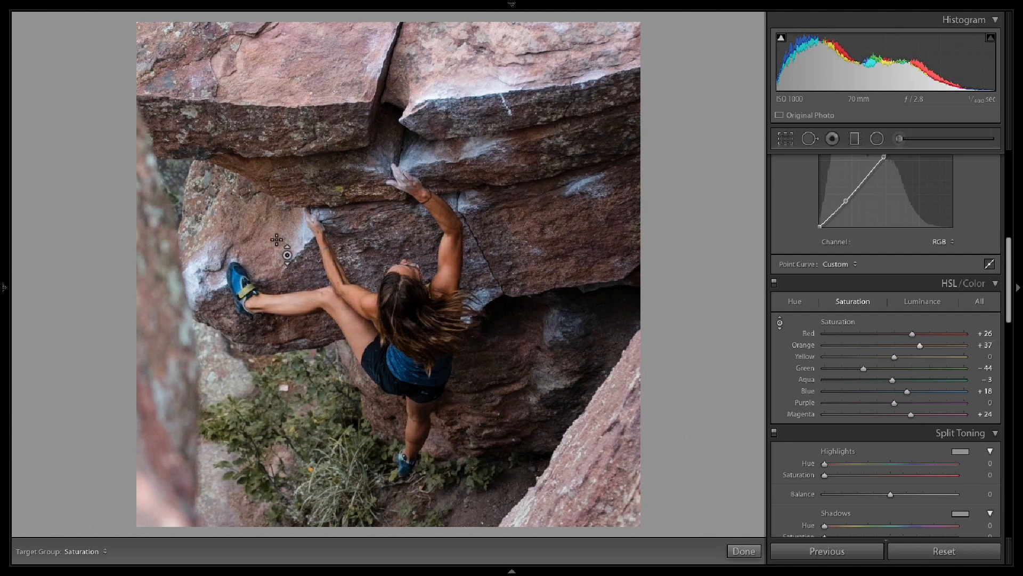
key(v)
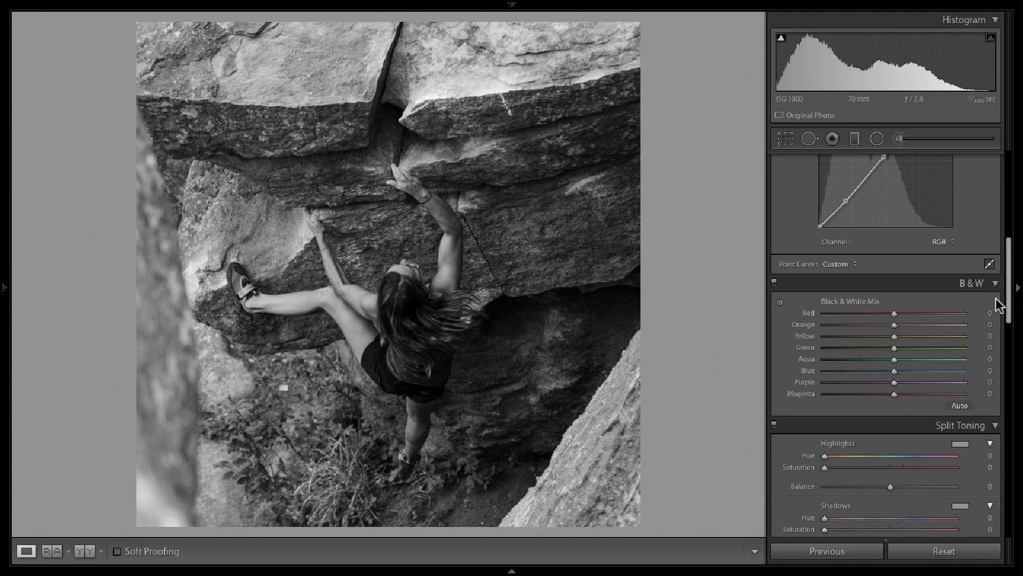
key(v)
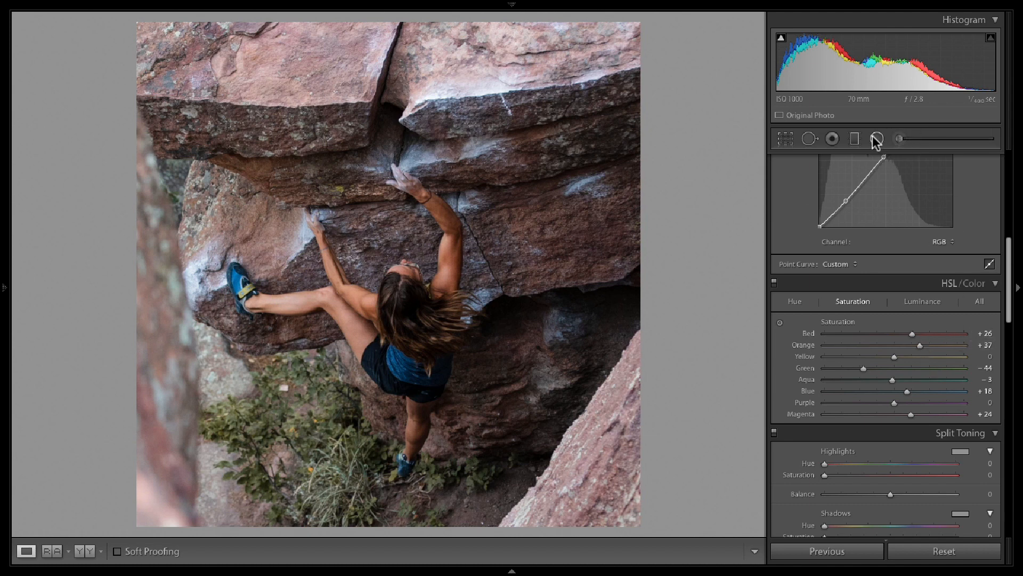
double_click(919, 344)
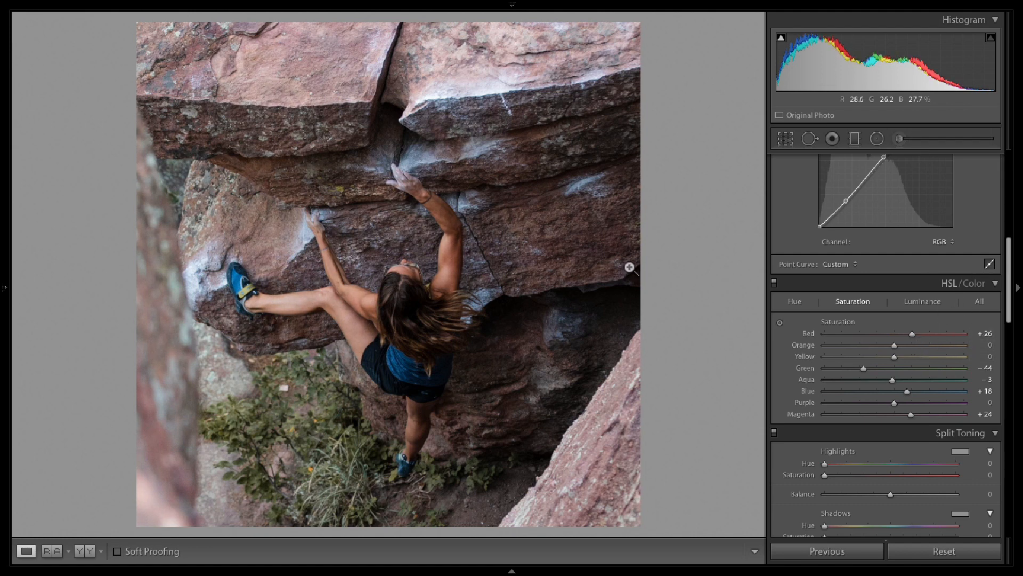
Step: Set Luminance noise reduction to 28 after trying 20 and 32, checking the grain on the climber's skin up close
drag(1008, 274, 998, 356)
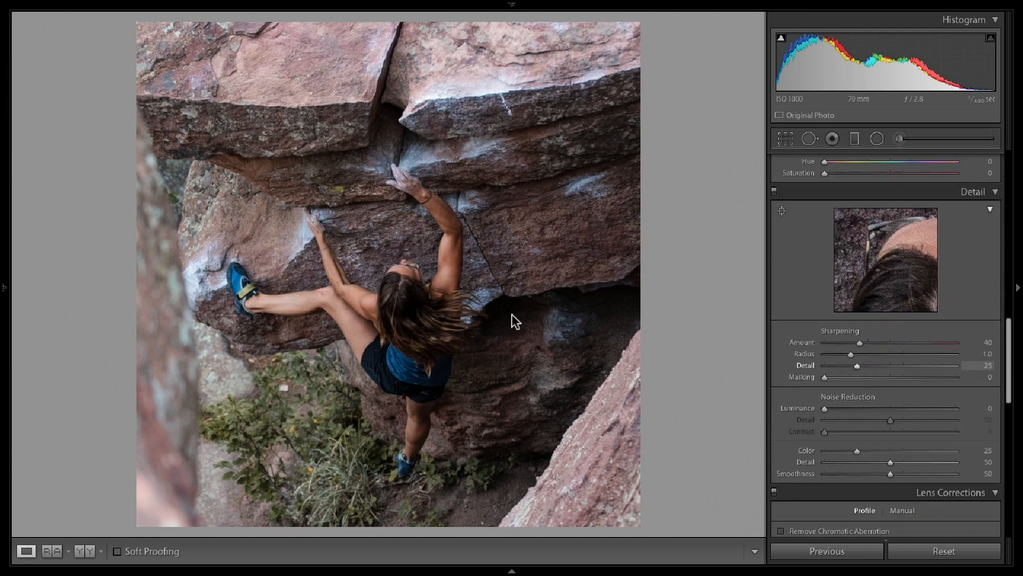
click(357, 296)
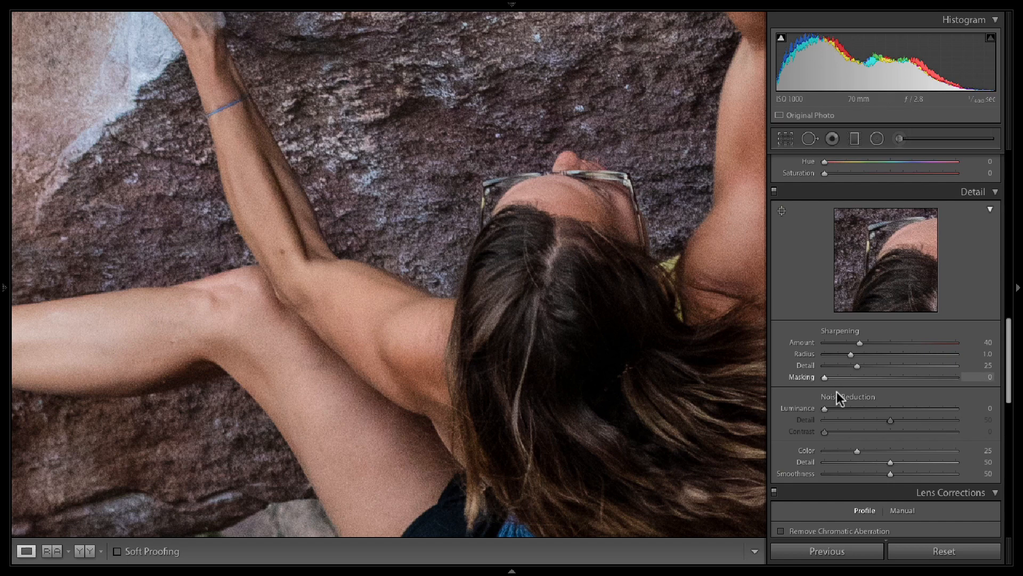
click(850, 407)
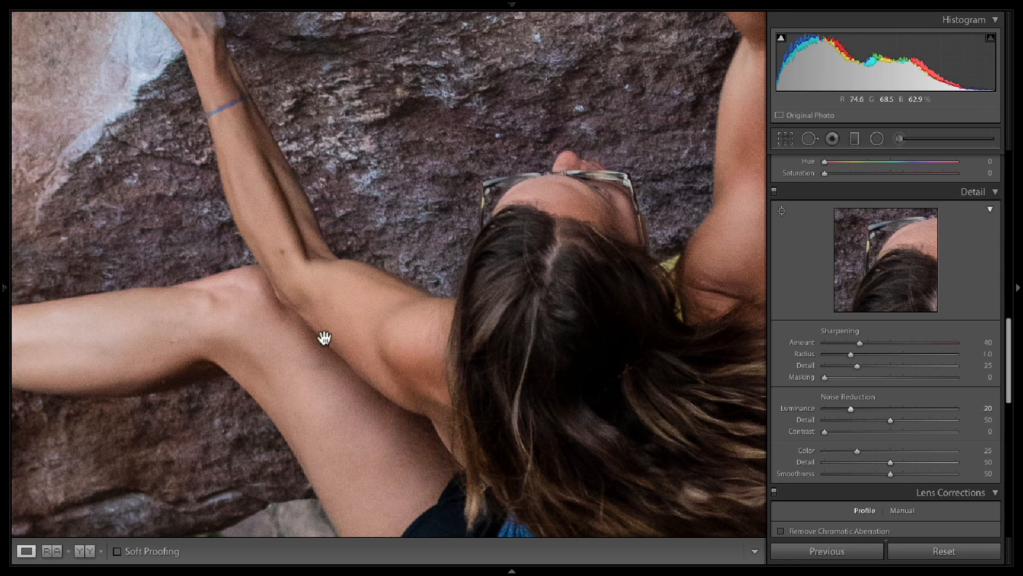
click(418, 259)
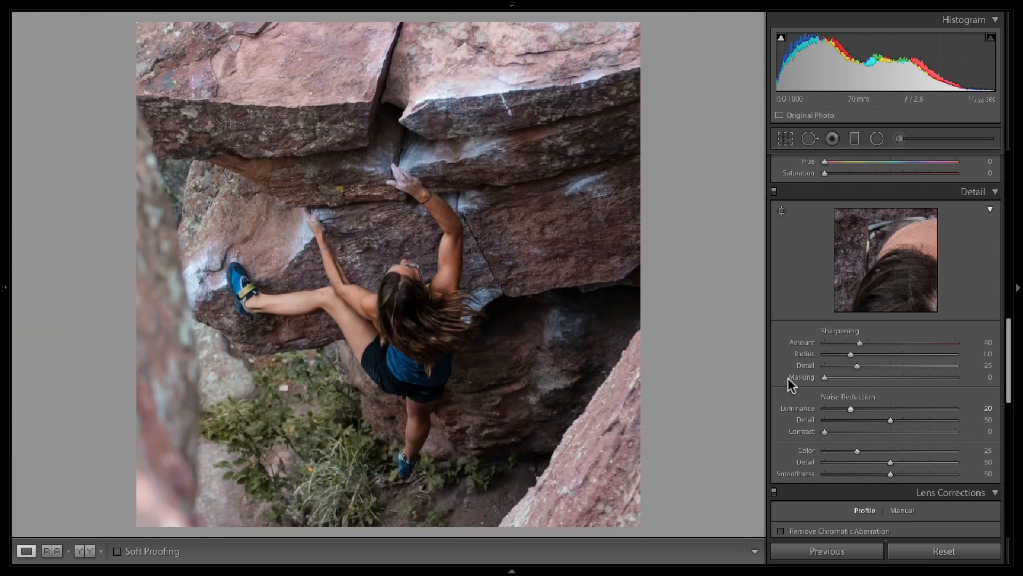
click(865, 407)
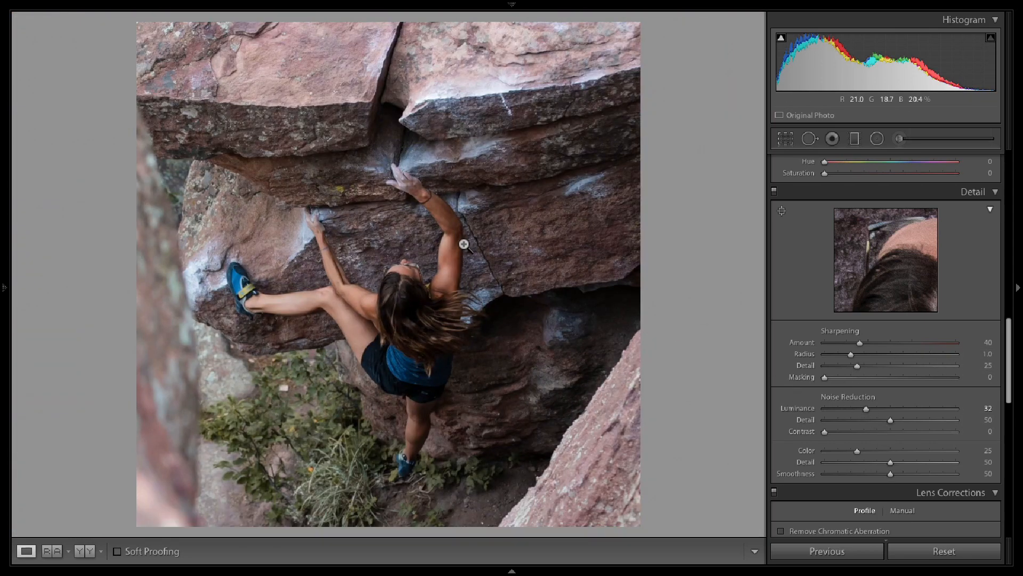
drag(867, 408, 861, 408)
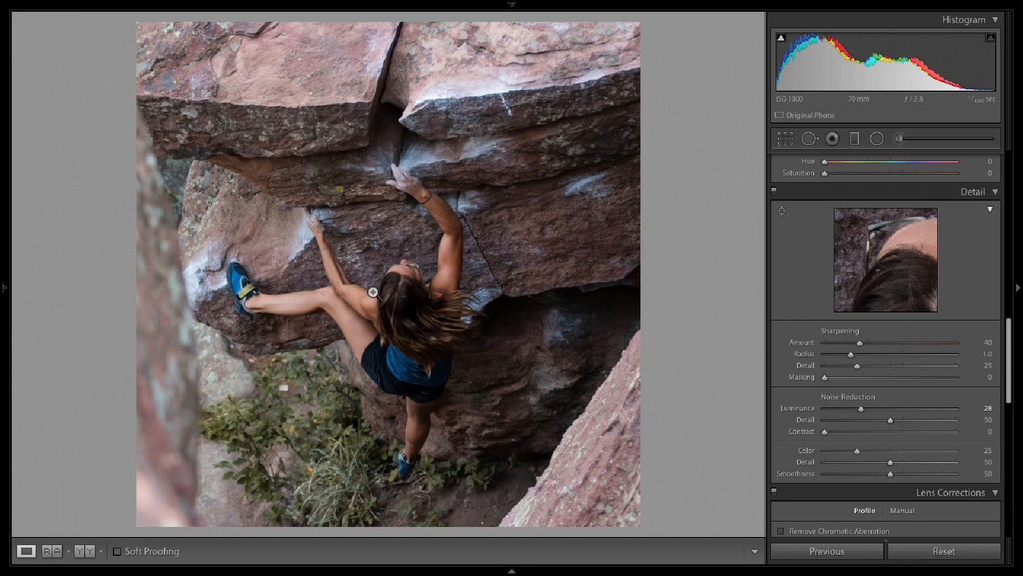
click(450, 263)
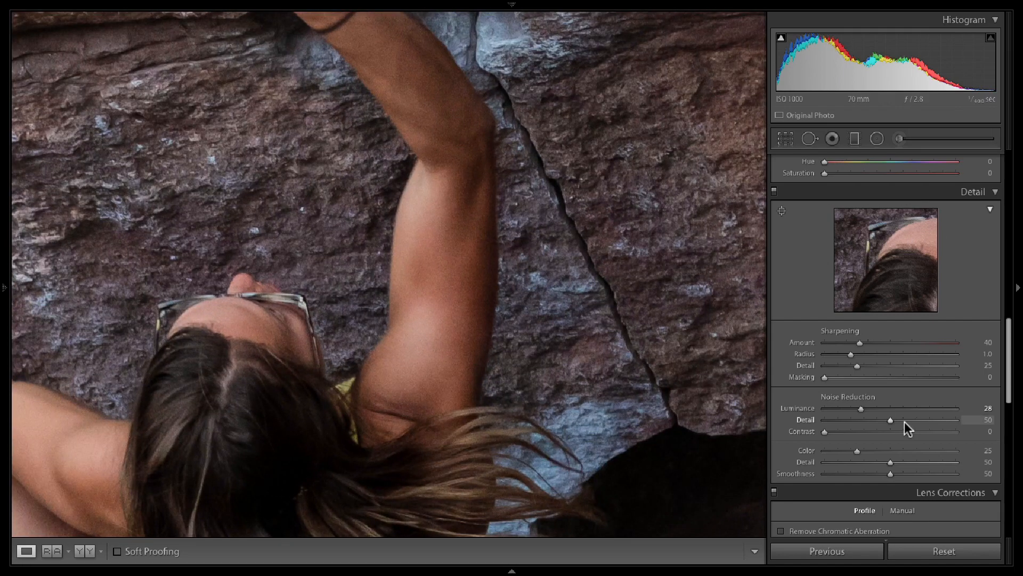
click(443, 270)
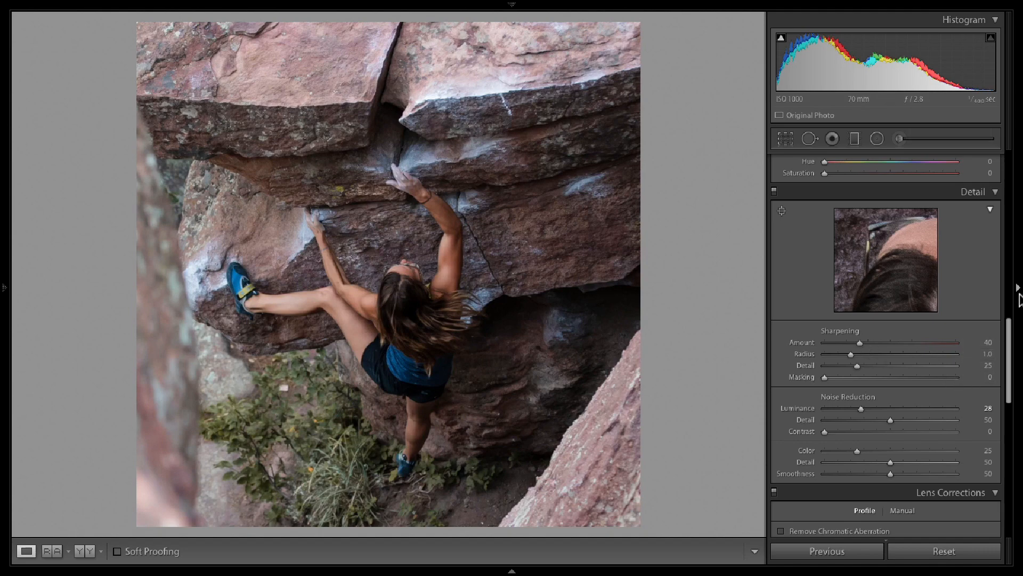
Step: Draw a circular radial filter around the climber, centred on her head, and show its mask overlay
drag(1013, 334, 1010, 145)
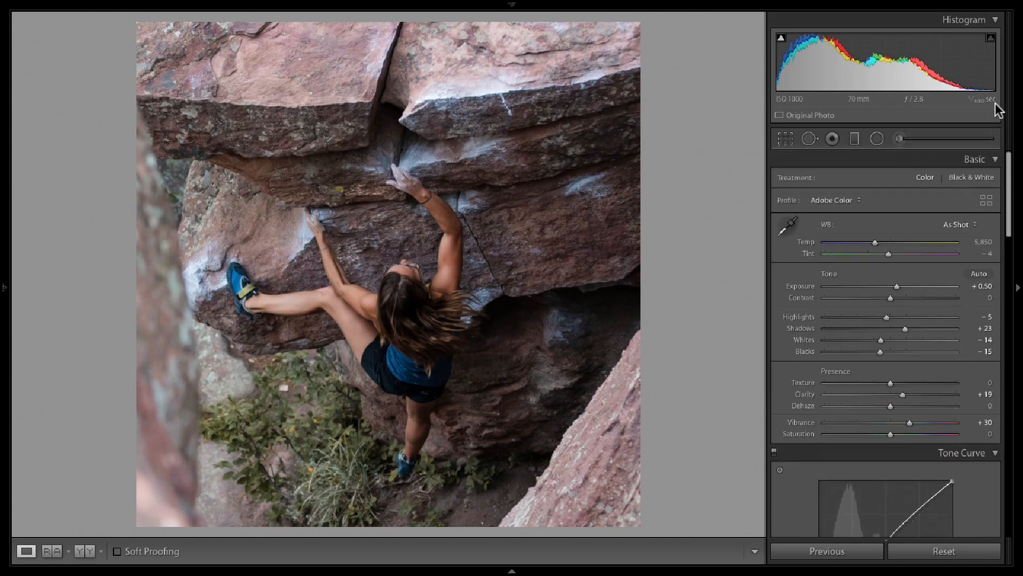
click(877, 139)
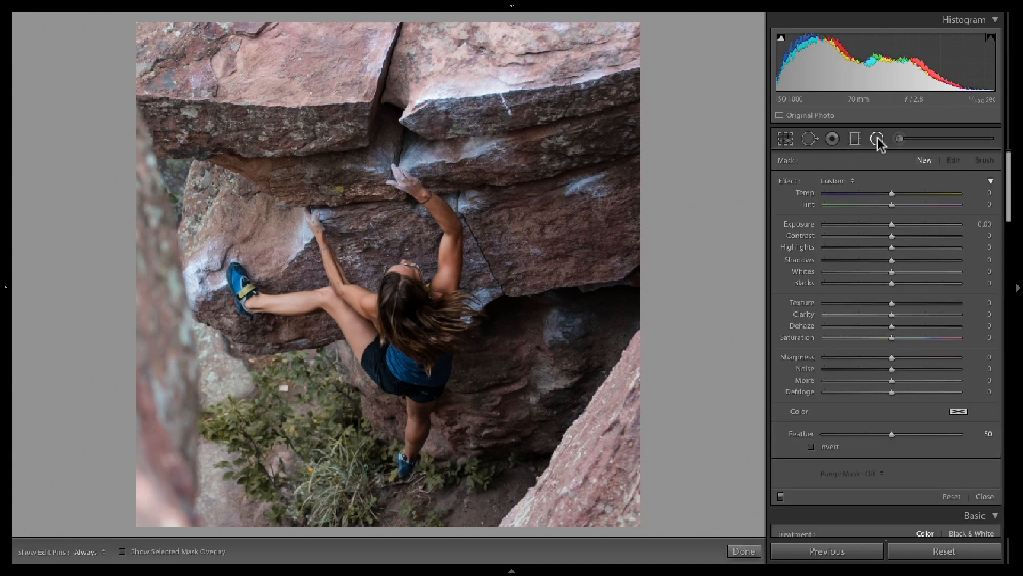
drag(411, 296, 617, 490)
key(o)
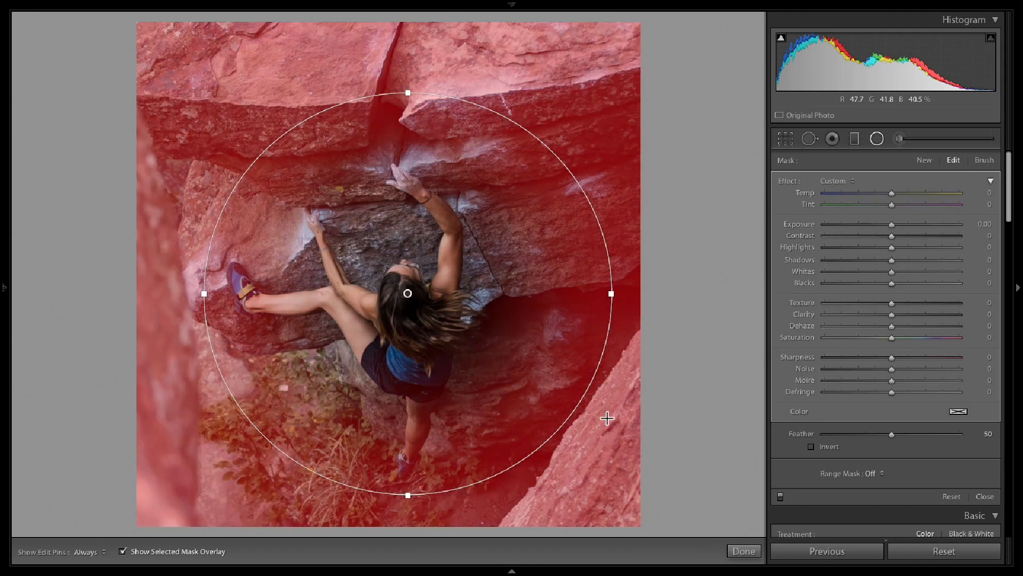
Step: Enlarge the radial filter and recentre it on the climber's body, switching Invert on and back off to keep the surroundings masked
drag(204, 293, 189, 294)
drag(408, 493, 407, 504)
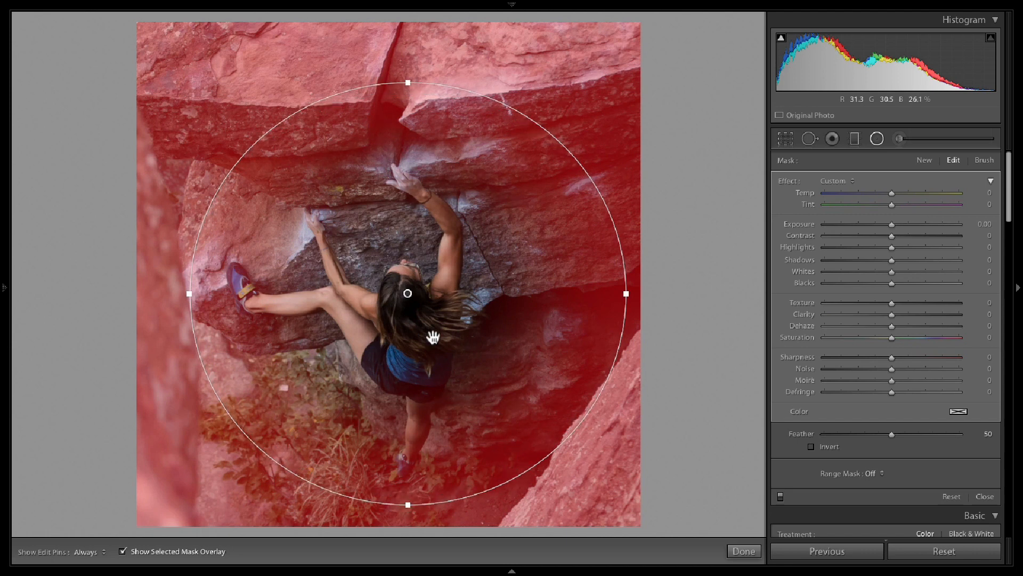
drag(408, 293, 396, 307)
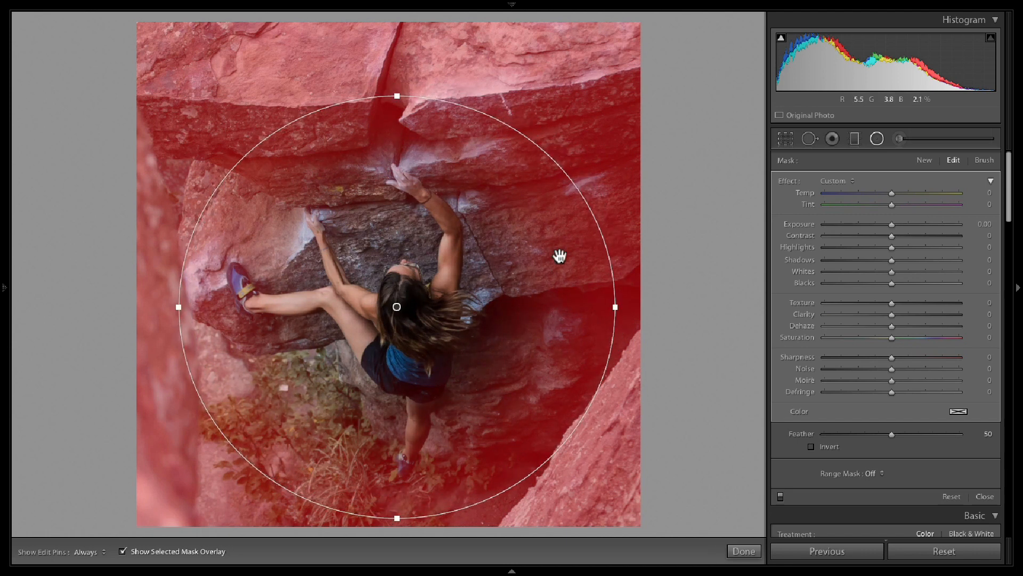
click(811, 447)
click(811, 447)
drag(178, 307, 174, 307)
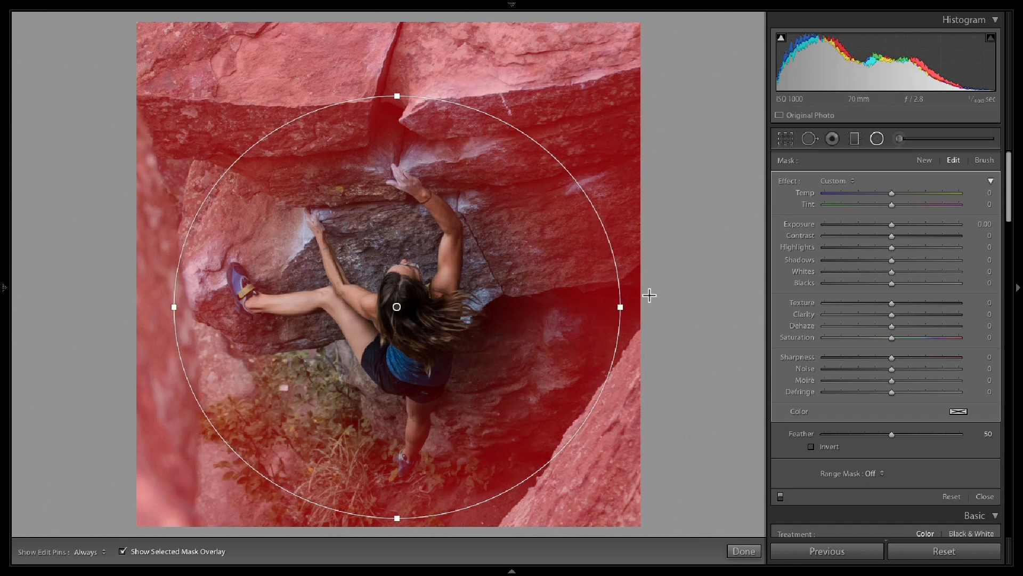
Step: Hide the mask overlay and set the radial filter's Exposure to -0.70 to darken the area around the climber
key(o)
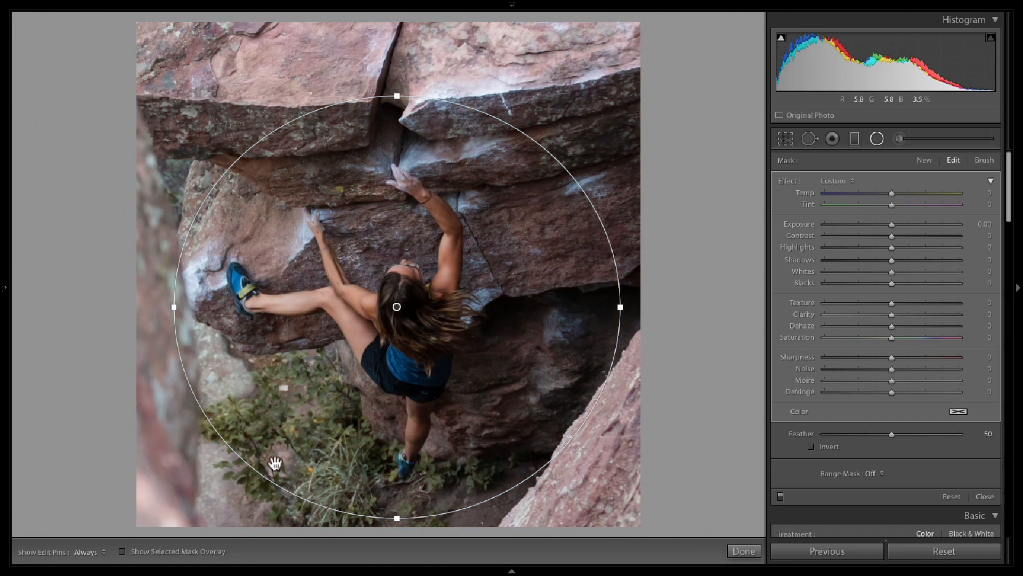
click(122, 552)
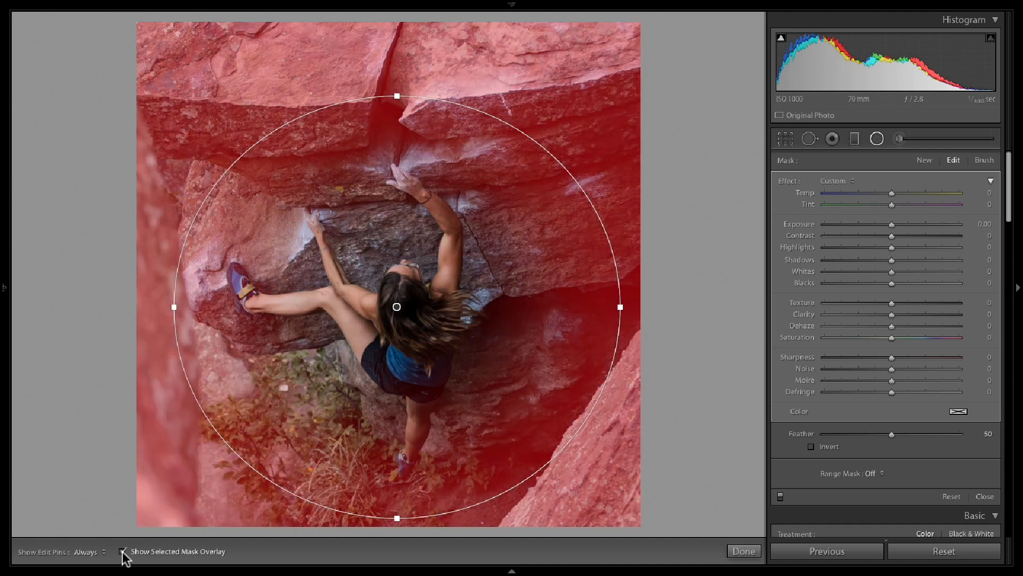
click(123, 552)
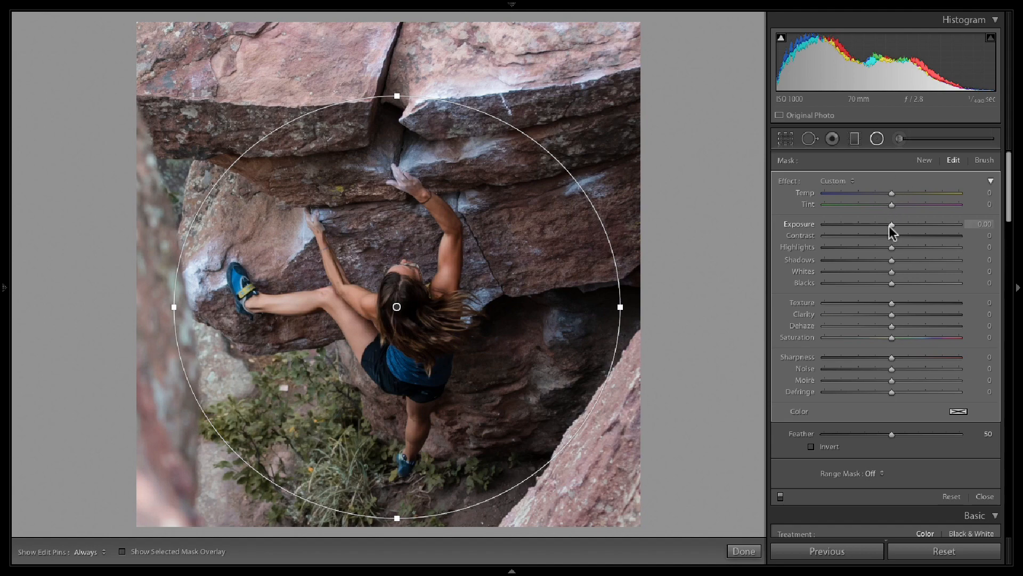
drag(891, 226, 875, 224)
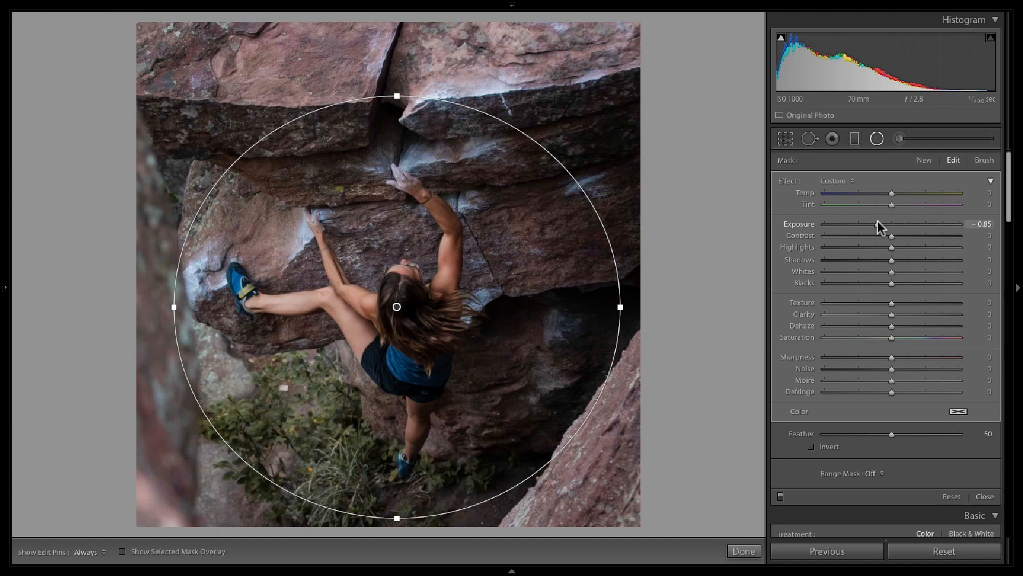
drag(877, 222, 880, 222)
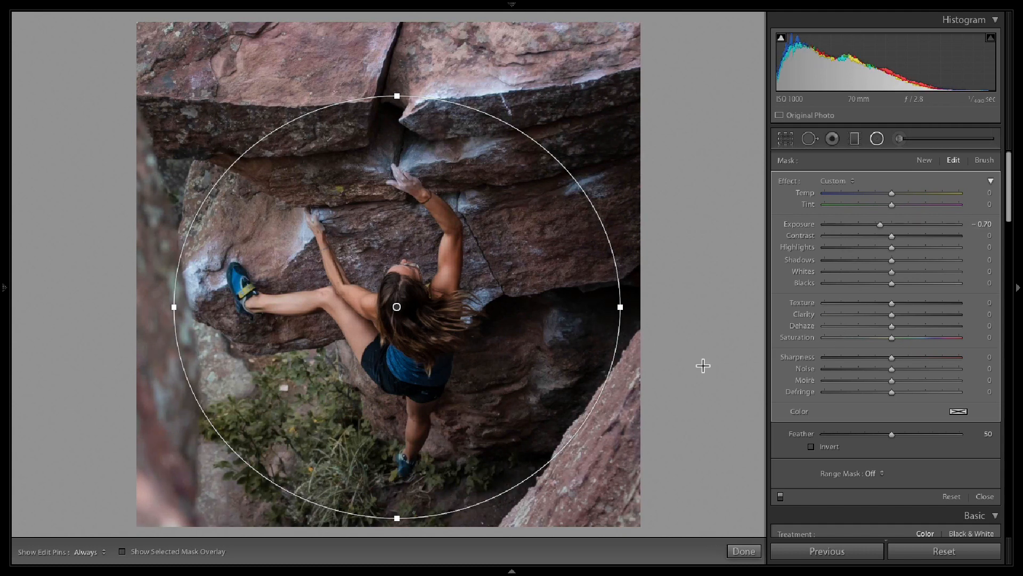
Step: Set the radial filter's Feather to 52 and enlarge its ellipse around the climber, checking the mask overlay before hiding it
drag(933, 432, 893, 432)
key(o)
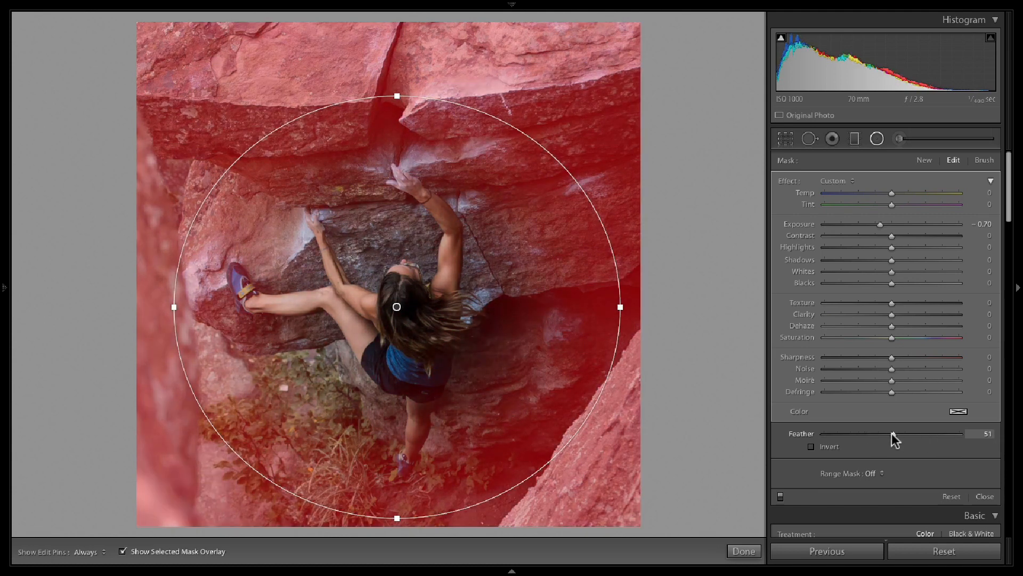
drag(625, 308, 663, 307)
drag(399, 93, 398, 64)
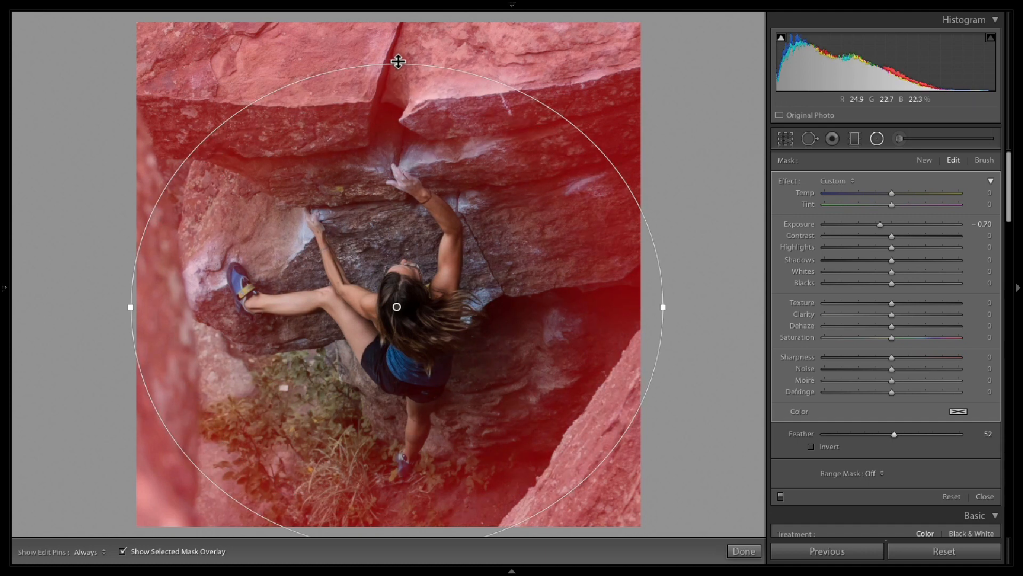
drag(397, 313, 393, 315)
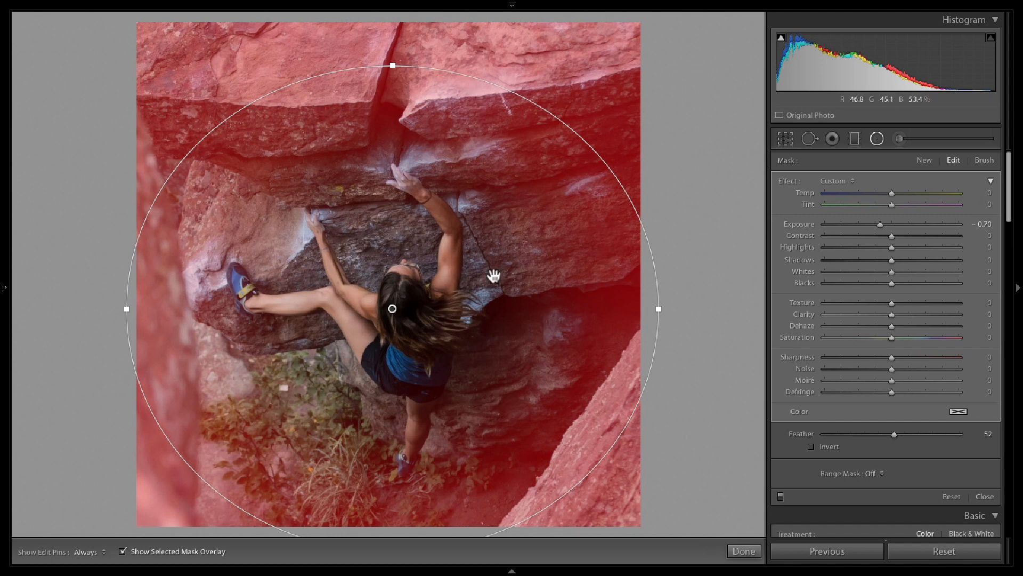
key(o)
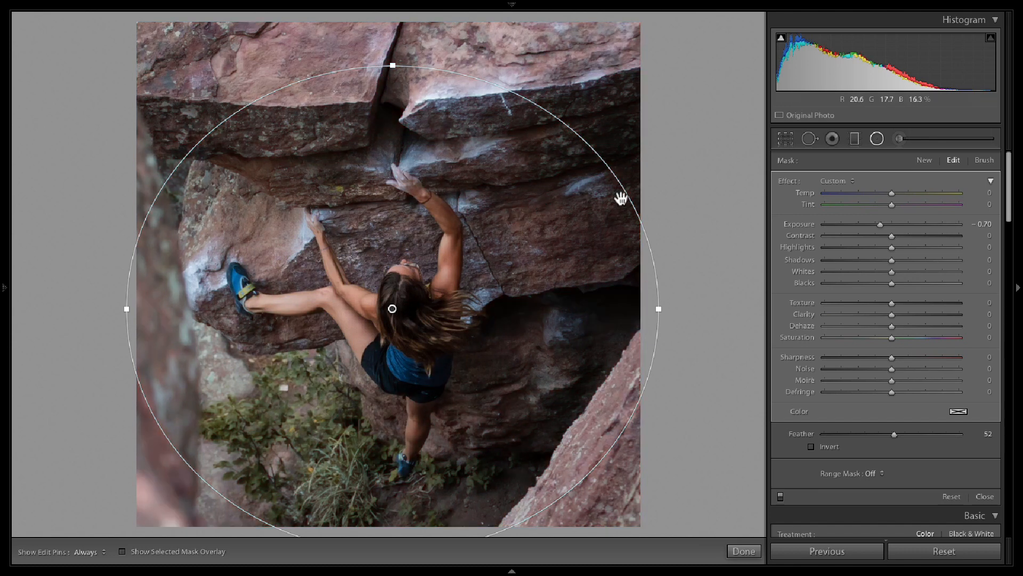
Step: Set the radial filter's Exposure to -0.81 and tint it pale orange, with hue about 34 and saturation about 29%
drag(881, 224, 879, 225)
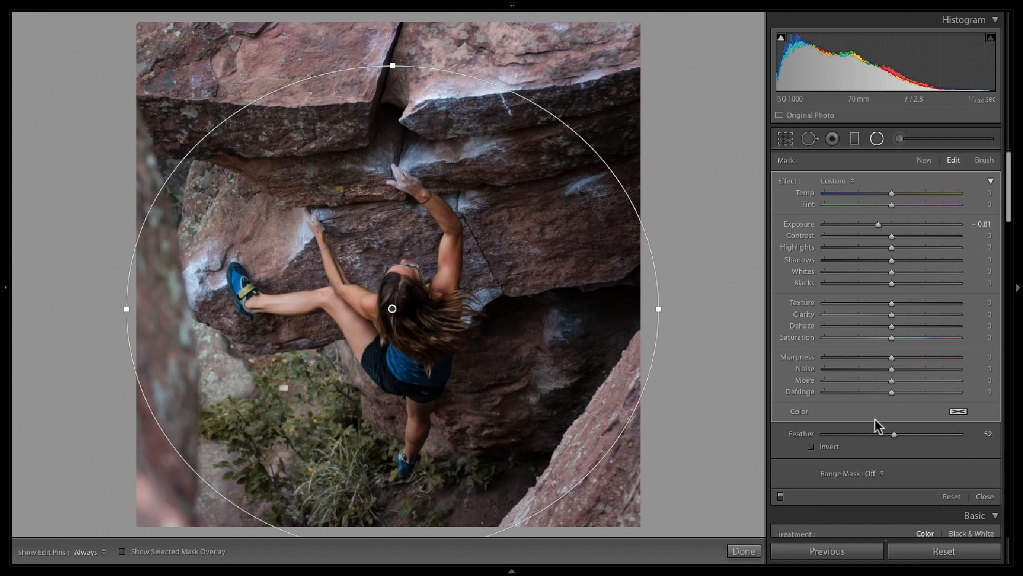
click(958, 412)
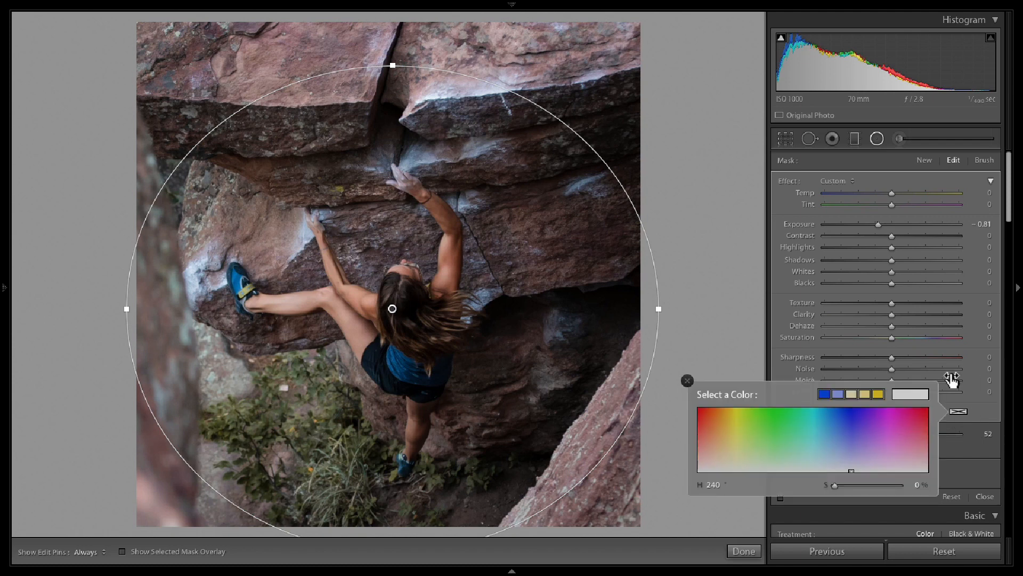
mouse_move(717, 442)
mouse_down()
mouse_move(700, 452)
mouse_move(724, 441)
mouse_move(720, 452)
mouse_up()
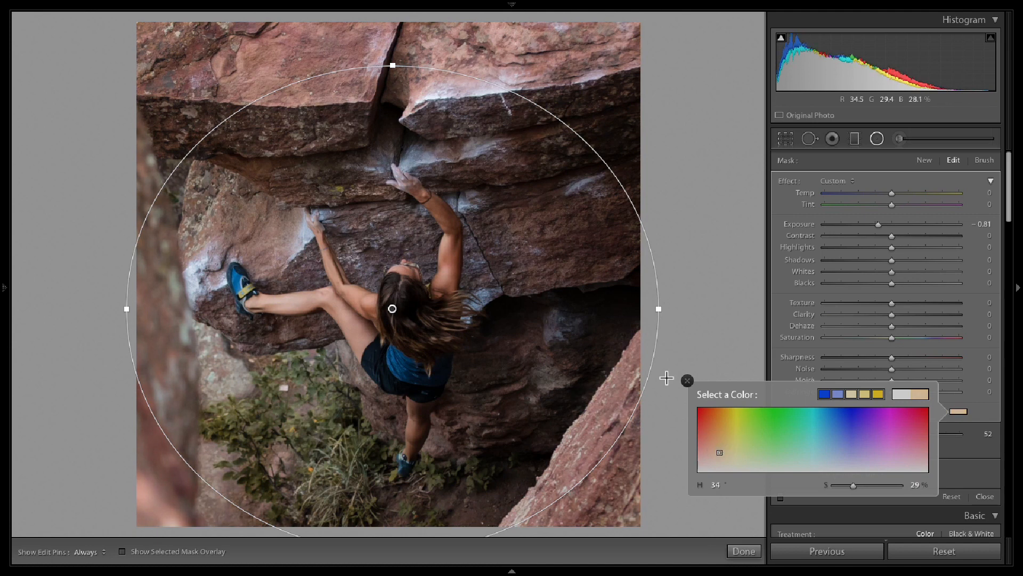
click(687, 380)
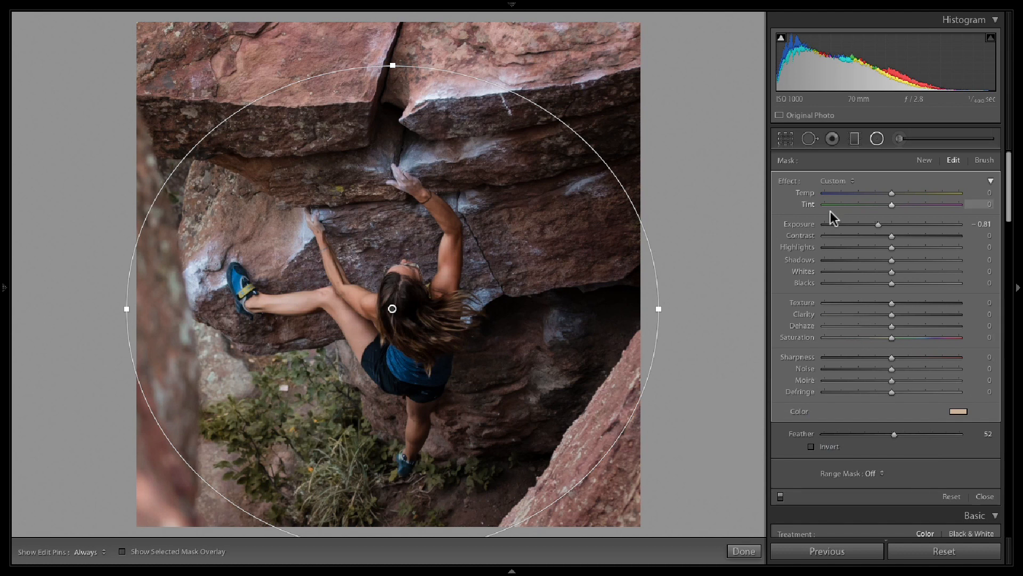
Step: Set the radial filter's Clarity to 28 after trying Temp at 32 and Texture at 28 and resetting both
drag(894, 193, 915, 192)
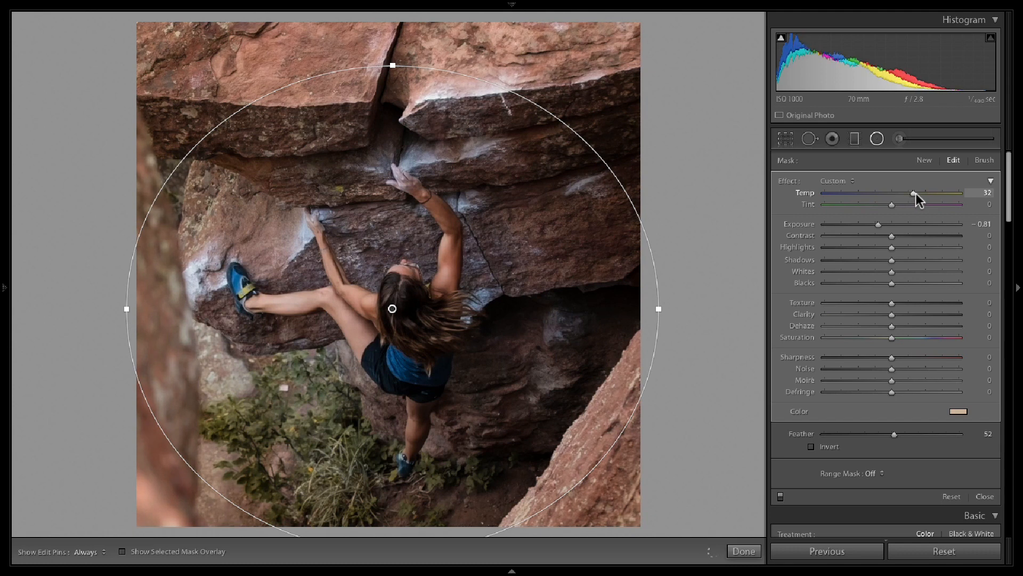
double_click(913, 193)
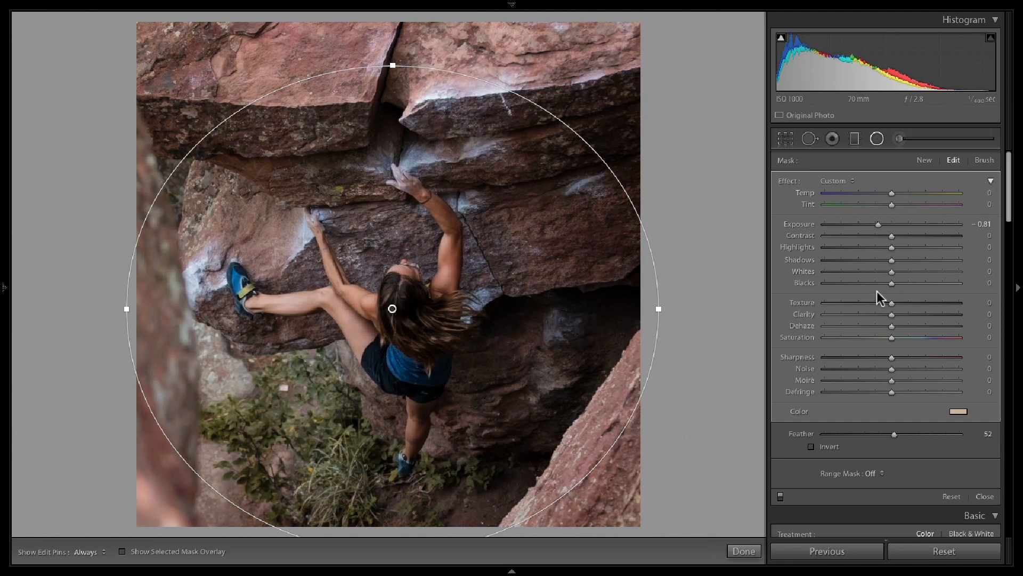
click(909, 301)
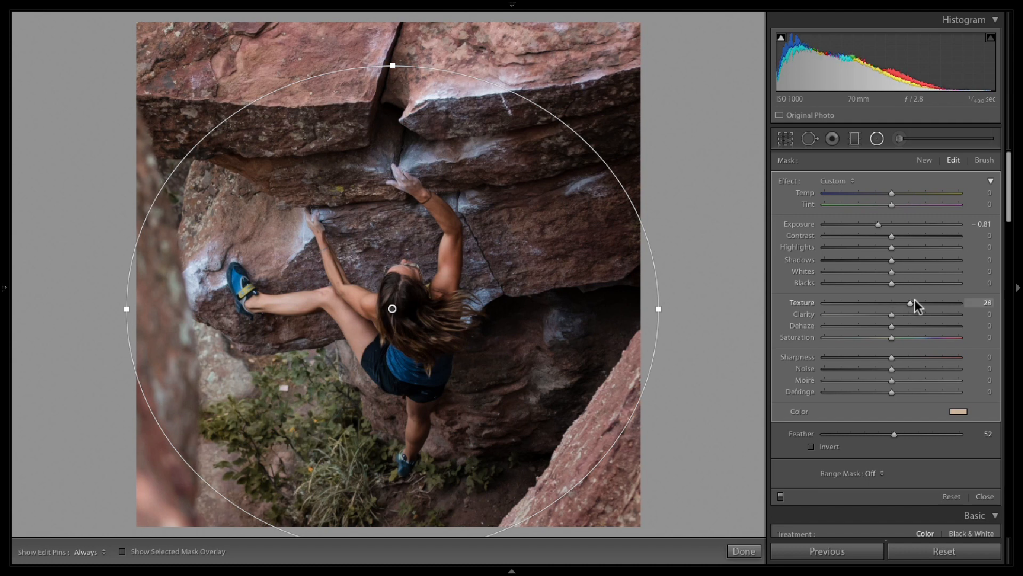
drag(926, 300, 909, 311)
double_click(914, 300)
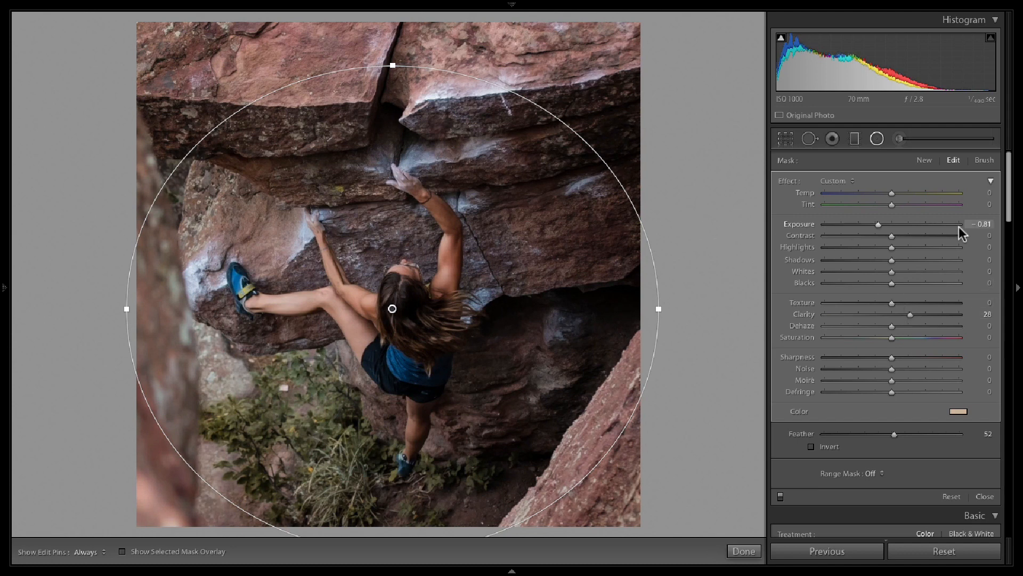
Step: Set the radial filter's Highlights to -32 and Whites to -16, and finish editing the filter
drag(893, 245, 853, 252)
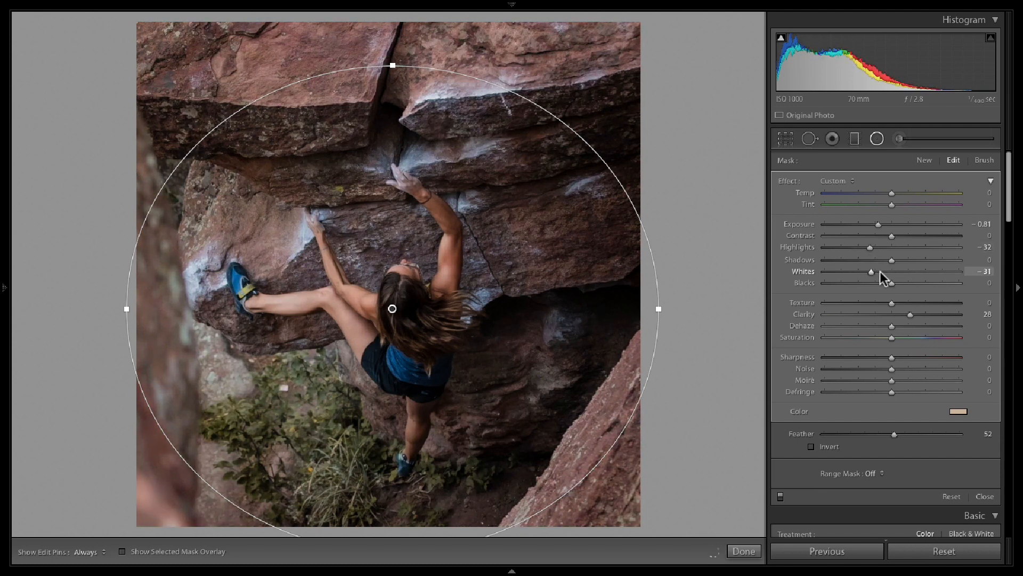
drag(884, 271, 881, 271)
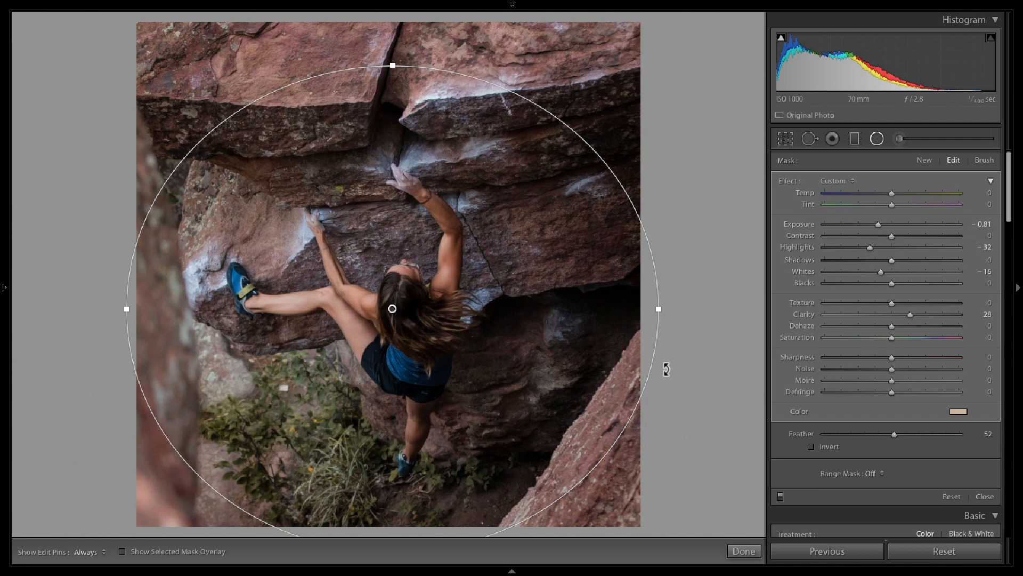
click(743, 551)
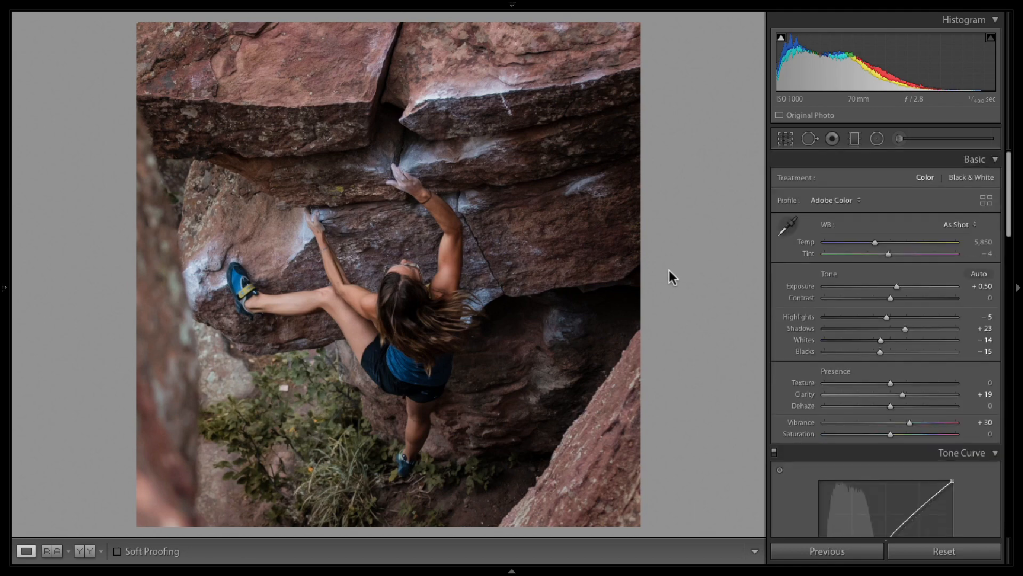
Step: Compare the unedited and edited versions of the photo by toggling the full-size before view
key(backslash)
key(backslash)
key(backslash)
key(backslash)
key(backslash)
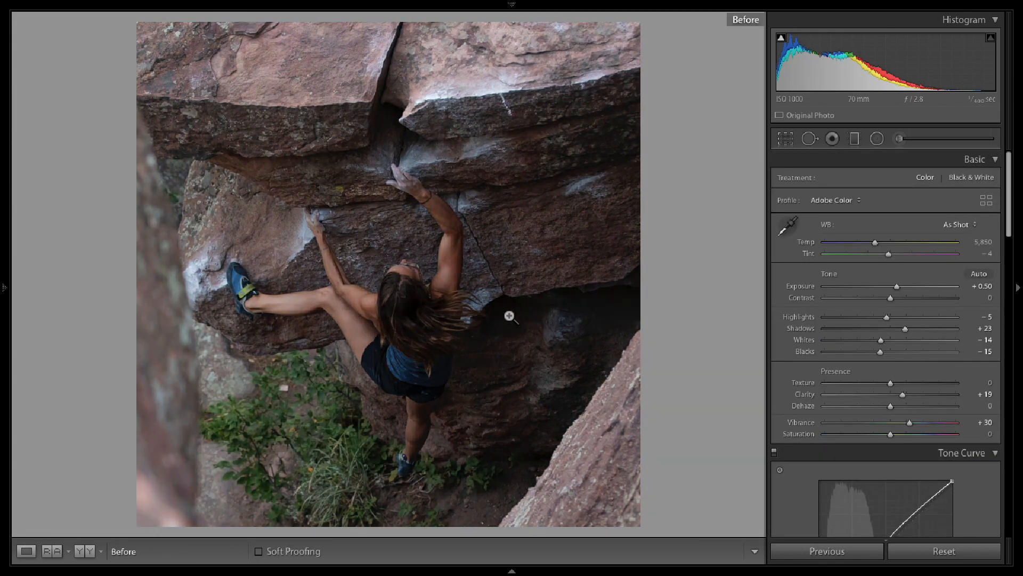
Step: Examine the before and after versions in side-by-side, stacked and split layouts, and return to the single-photo view
click(48, 554)
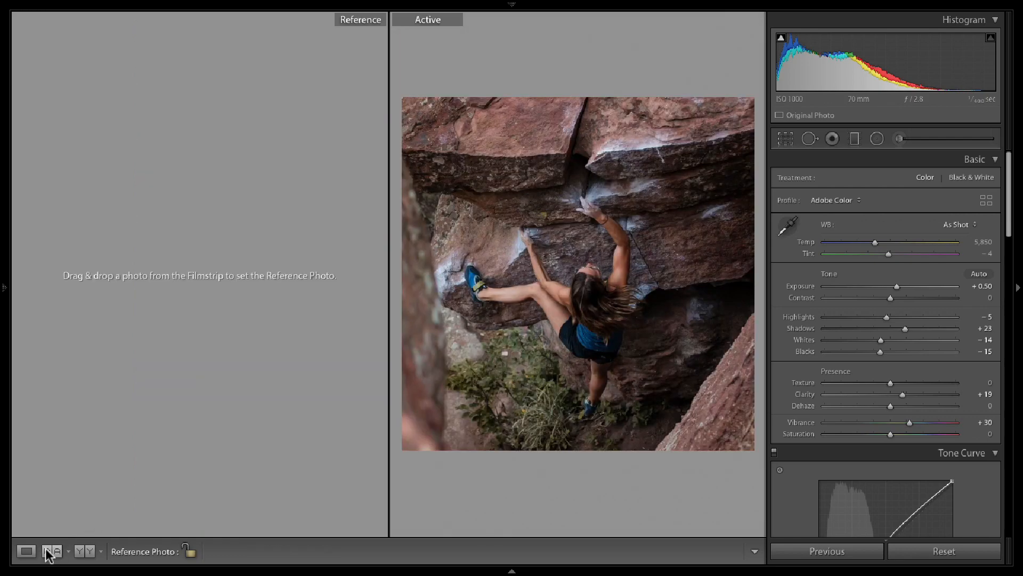
click(90, 551)
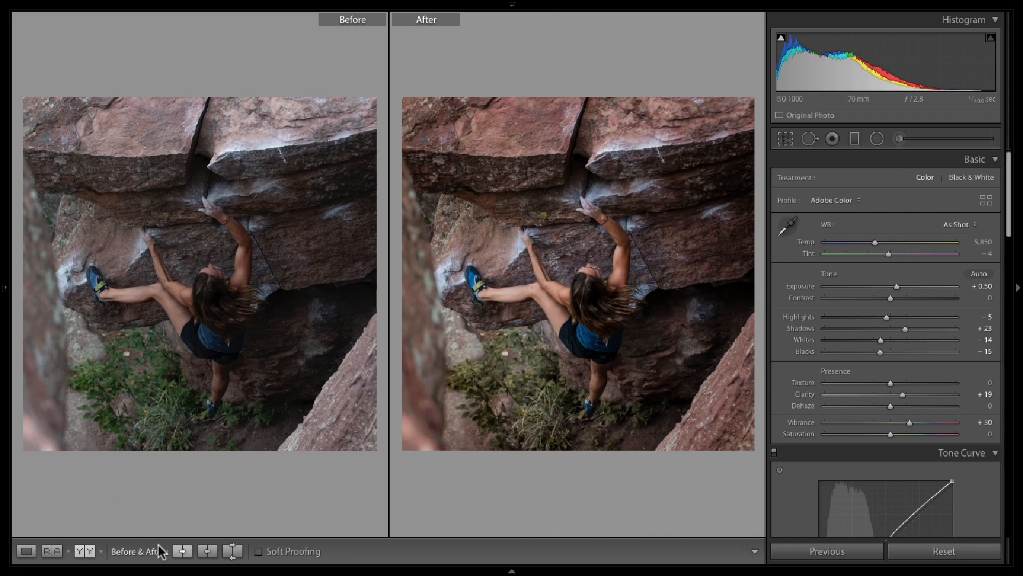
click(83, 552)
click(83, 552)
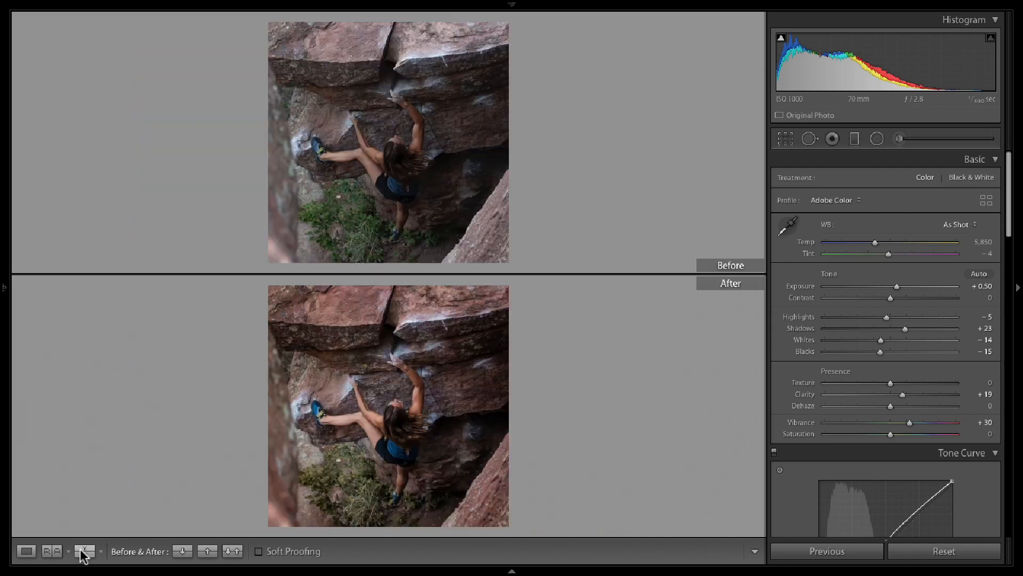
click(83, 552)
click(83, 553)
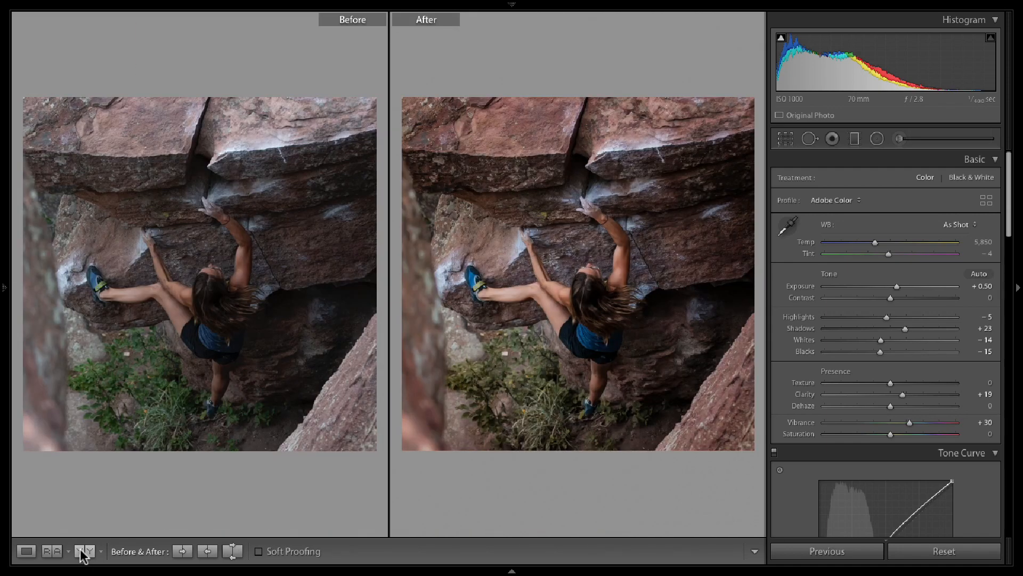
click(83, 552)
click(84, 552)
click(84, 552)
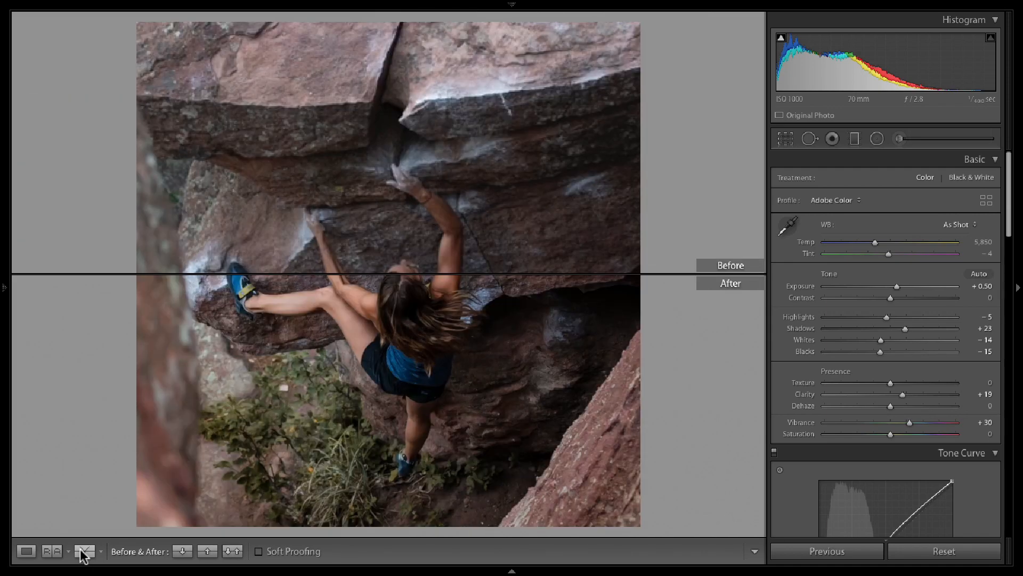
click(83, 552)
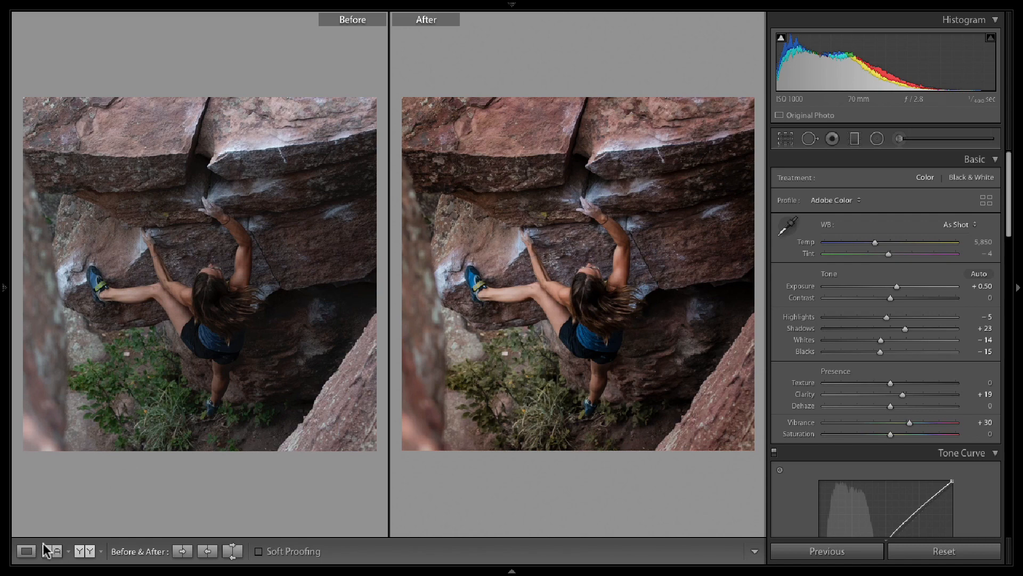
click(26, 552)
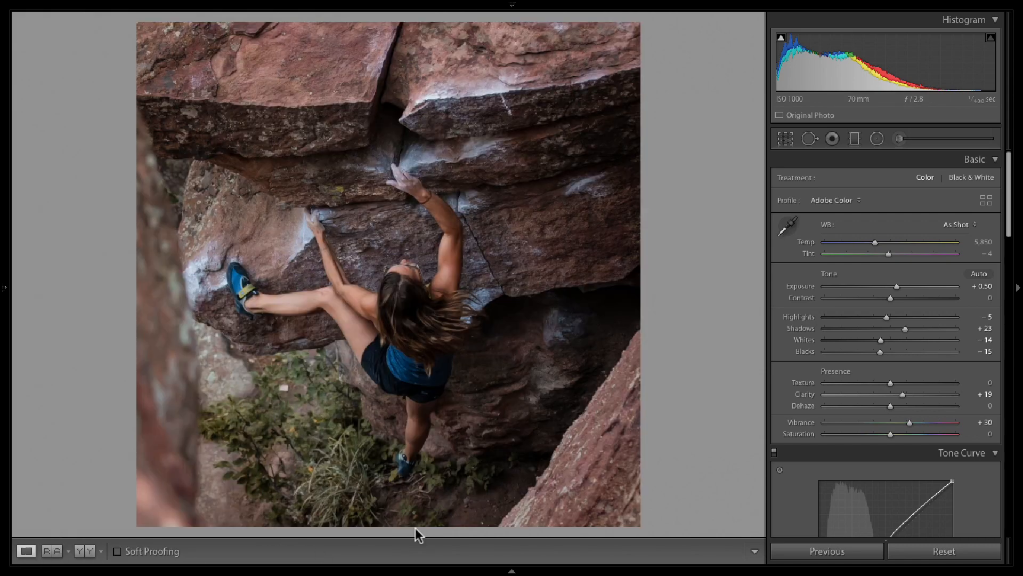
Step: Draw a second radial filter around the climber, switch Invert on to affect its inside, enlarge it to enclose her, and hide the overlay
click(884, 137)
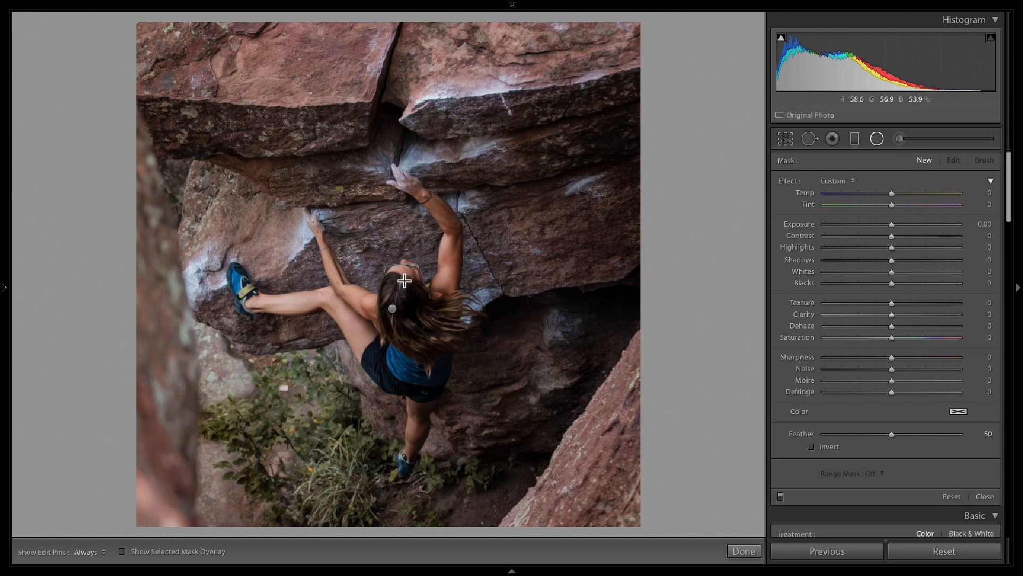
drag(403, 291, 573, 447)
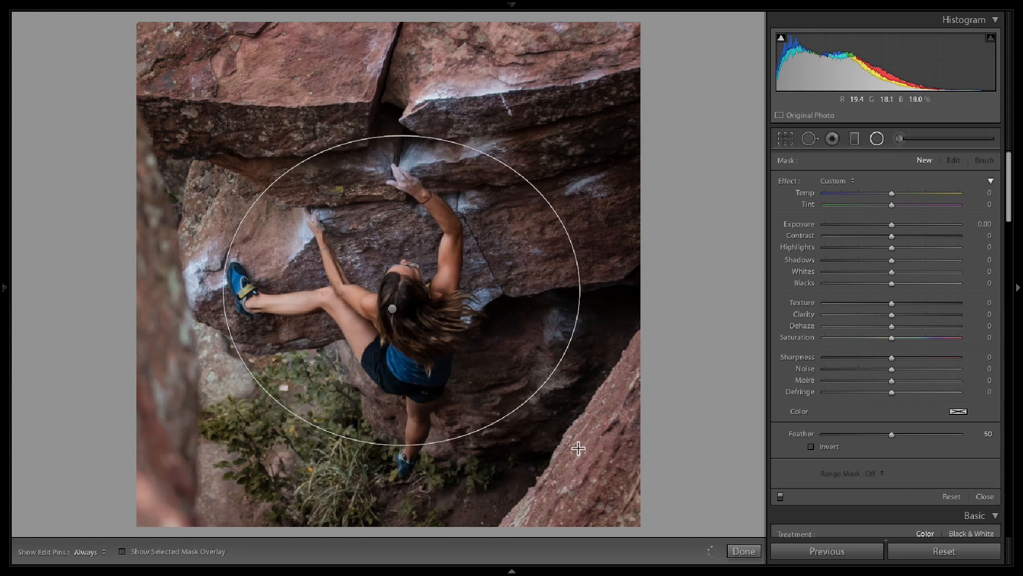
drag(401, 290, 377, 308)
key(o)
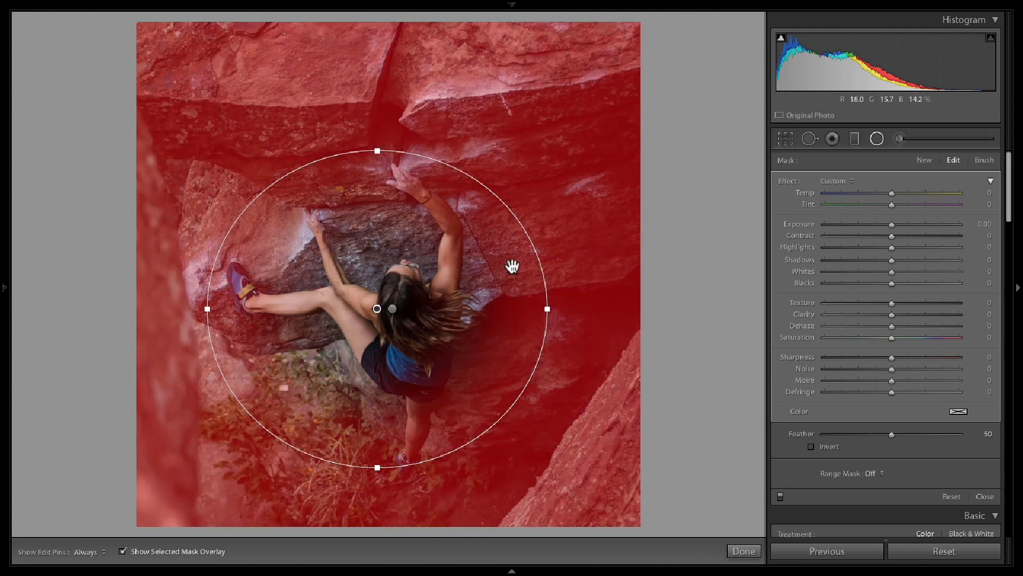
drag(379, 467, 377, 503)
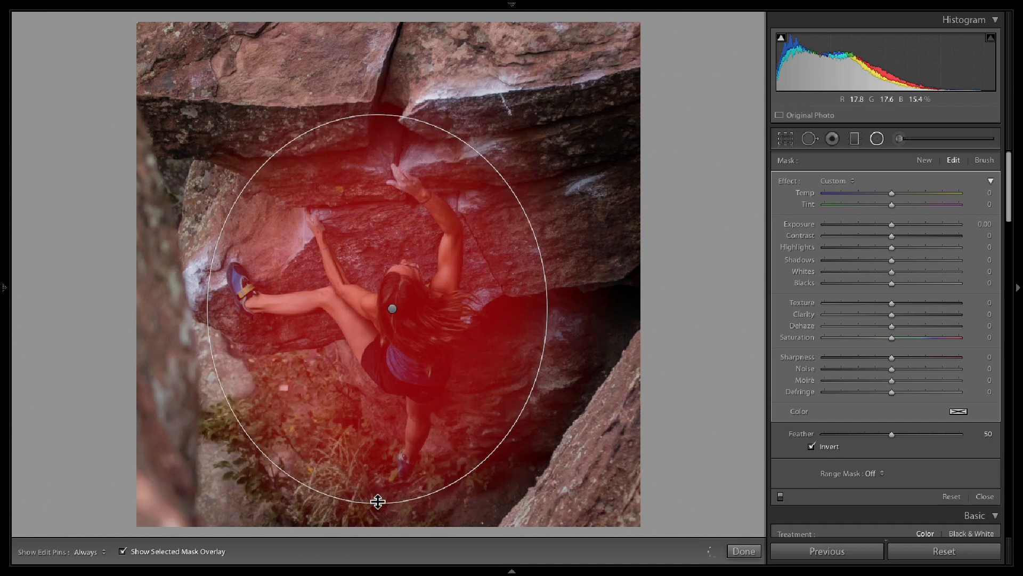
drag(548, 309, 580, 309)
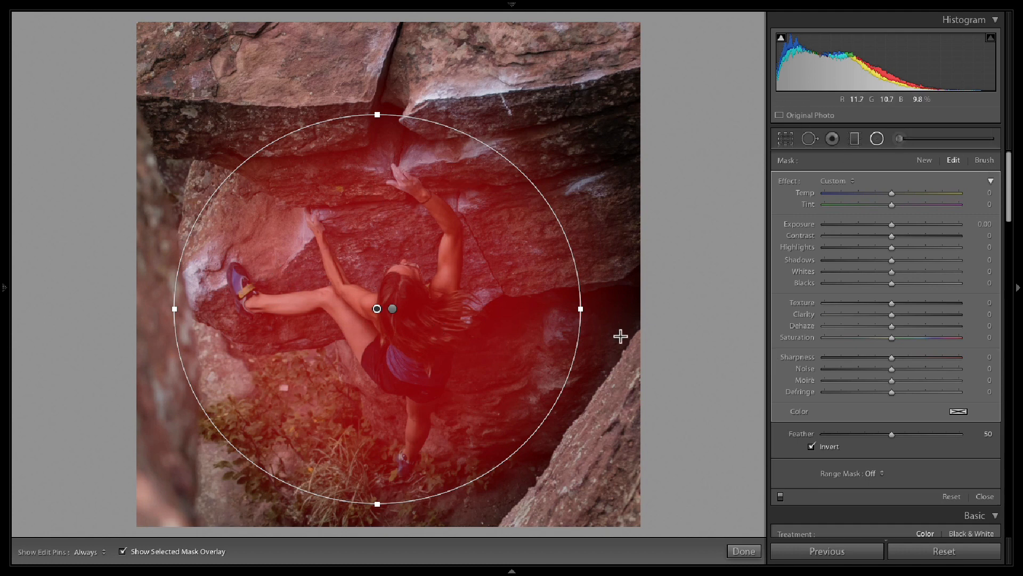
key(o)
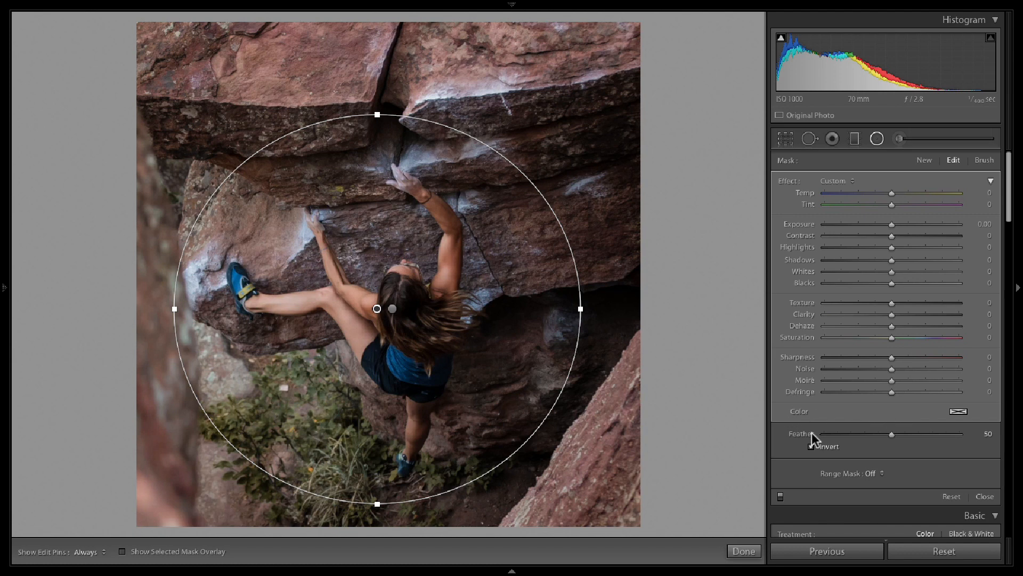
Step: Leave the second radial filter's Range Mask off, and set its Exposure to 0.91 and Shadows to -19
click(880, 474)
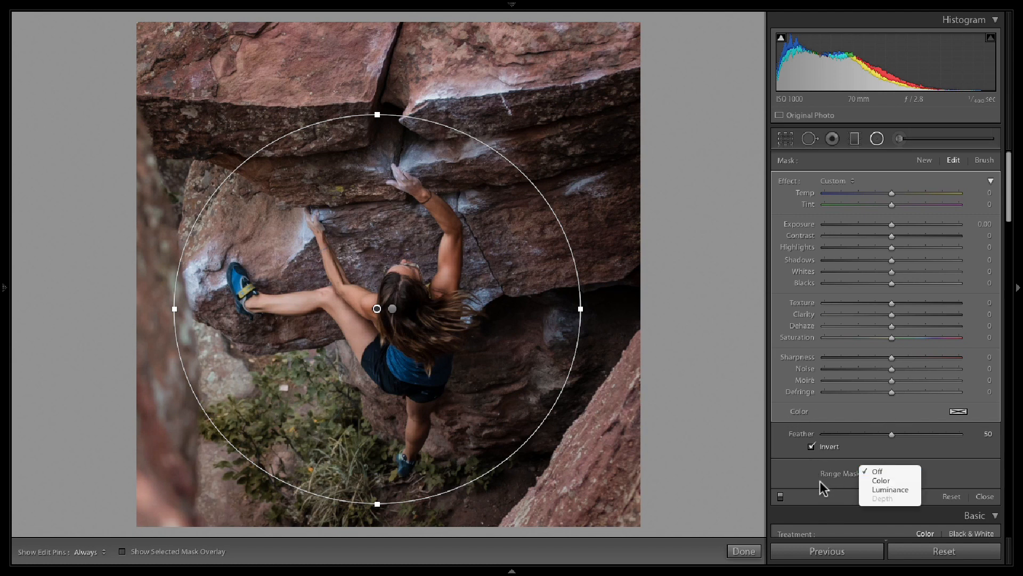
click(851, 466)
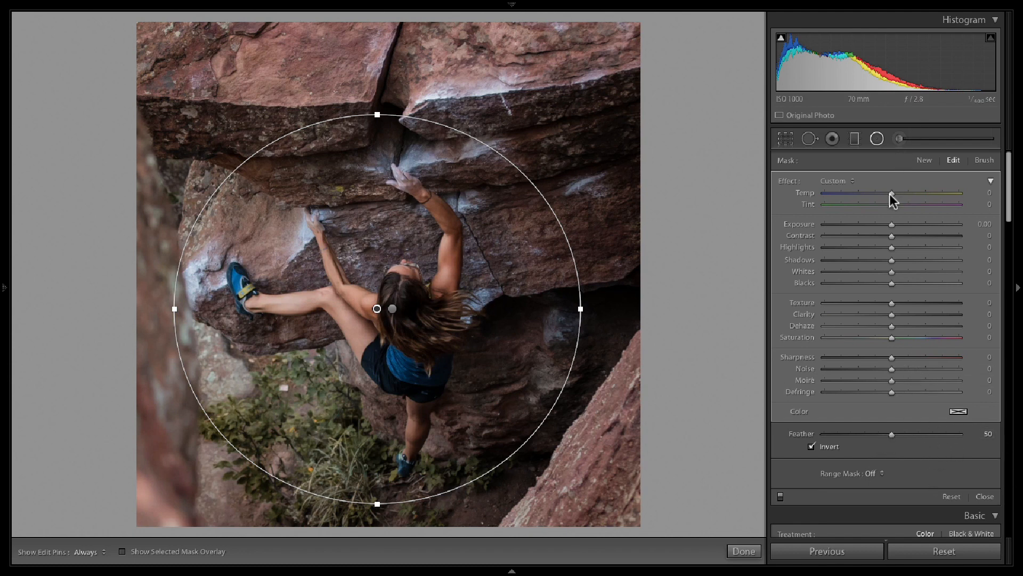
mouse_move(891, 225)
mouse_down()
mouse_move(942, 229)
mouse_move(893, 228)
mouse_move(906, 229)
mouse_up()
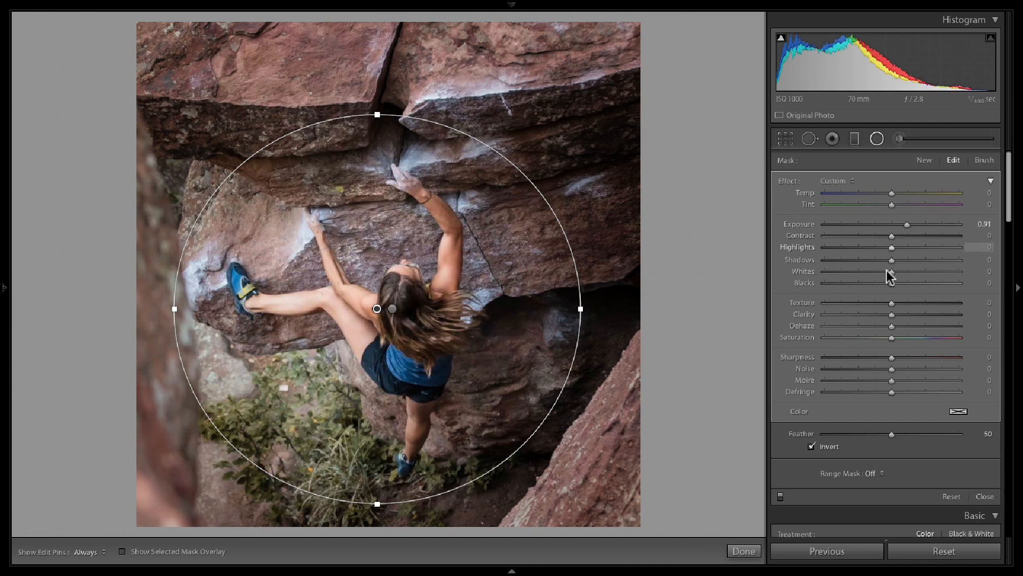
drag(874, 260, 880, 258)
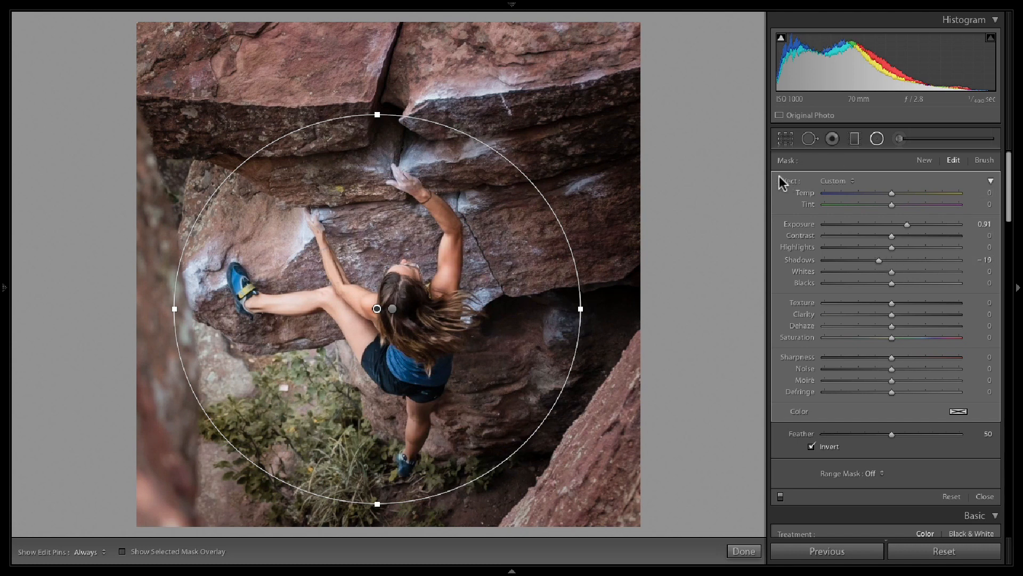
Step: Delete the second radial filter and undo the deletion
key(BackSpace)
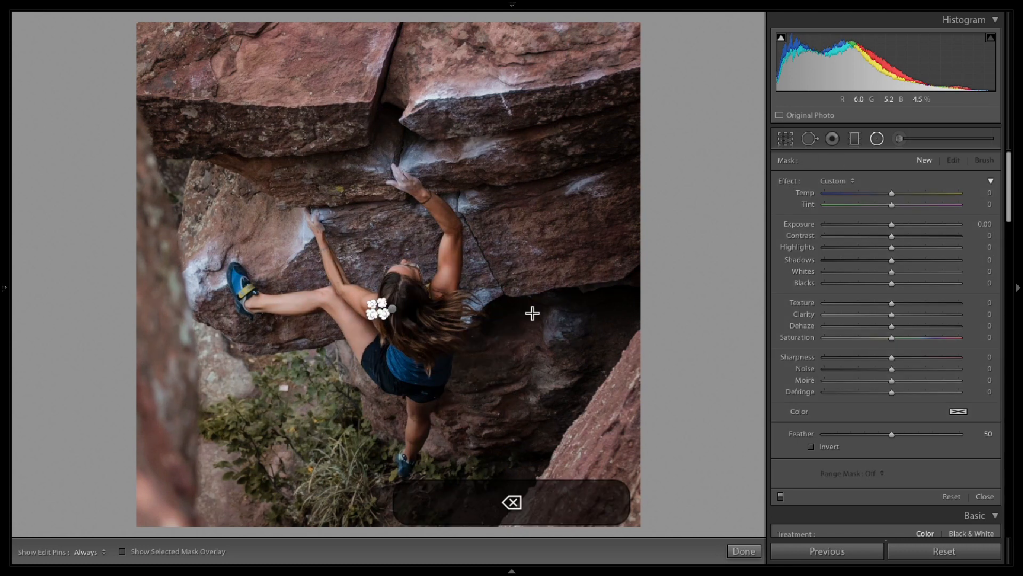
key(super+z)
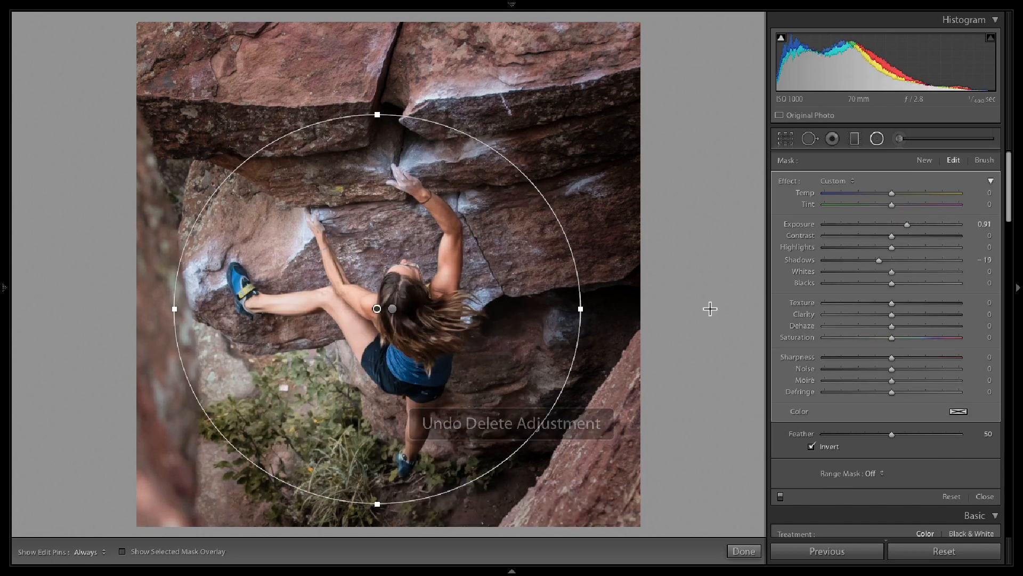
Step: Set the second radial filter's Exposure to 0.70 and close the radial filter settings
drag(894, 247, 903, 225)
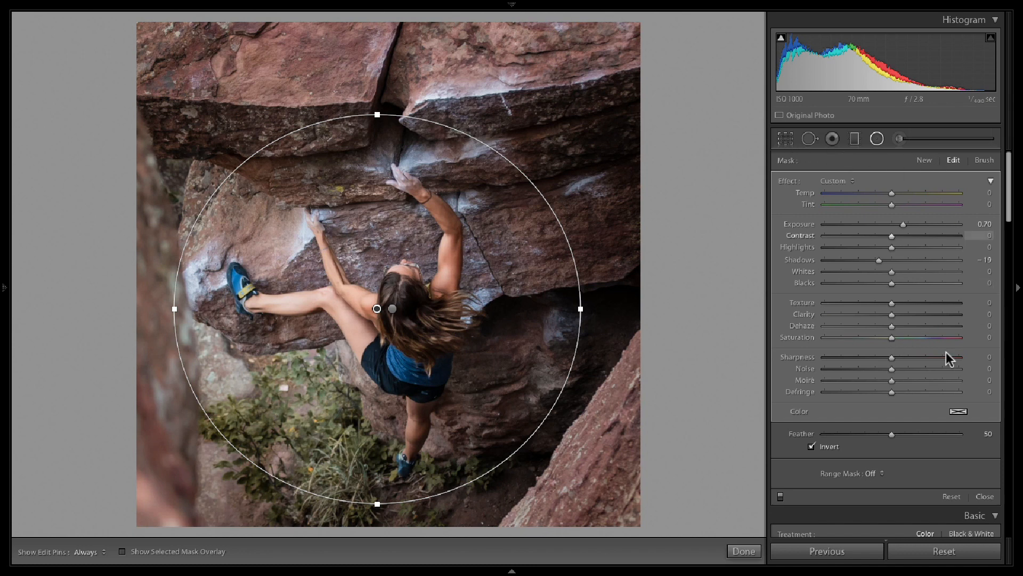
click(985, 496)
Step: Raise the saturation of the blue shoe's colours with targeted adjustment, to Blue +49 and Purple +9
scroll(1002, 230, down, 10)
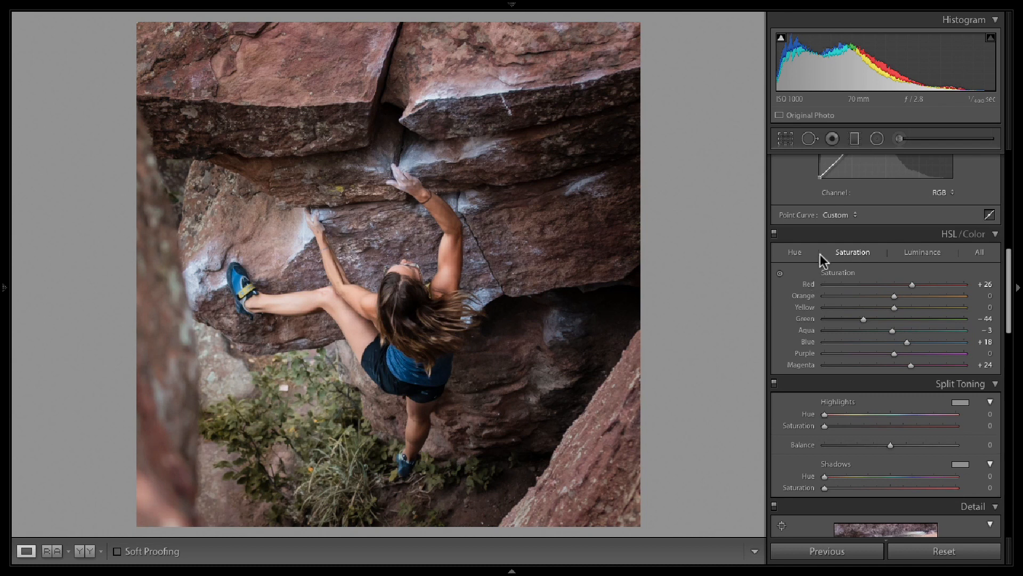
click(781, 275)
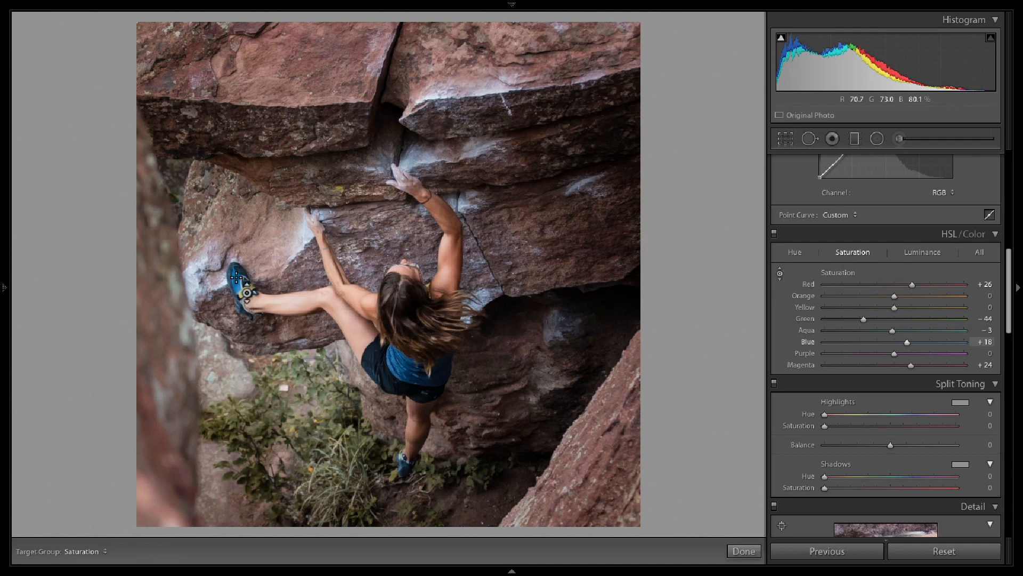
mouse_move(237, 277)
mouse_down()
mouse_move(236, 237)
mouse_move(236, 331)
mouse_move(237, 270)
mouse_up()
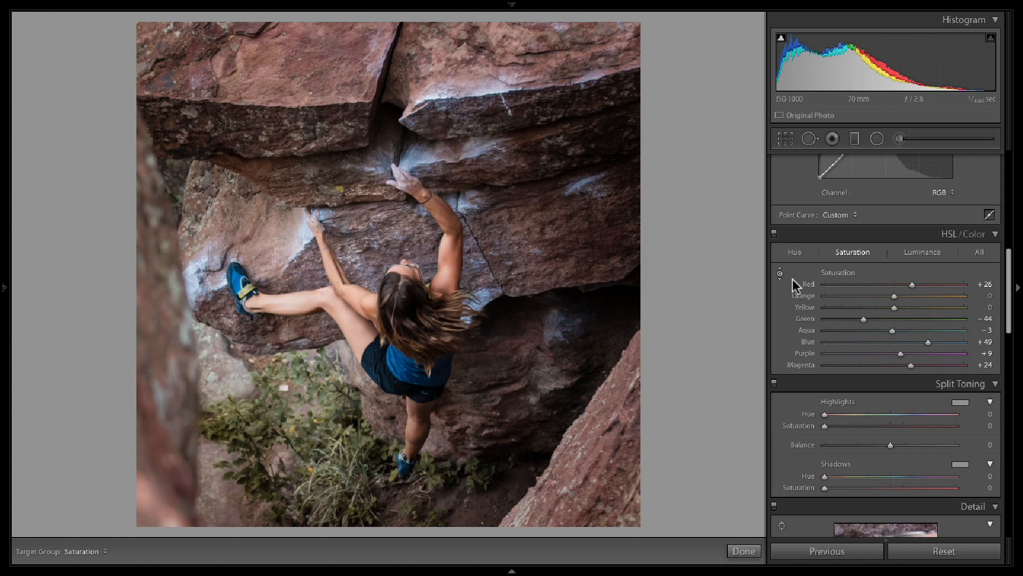
Step: Start a new Adjustment Brush mask and zoom in on the climber's arms and head
click(900, 140)
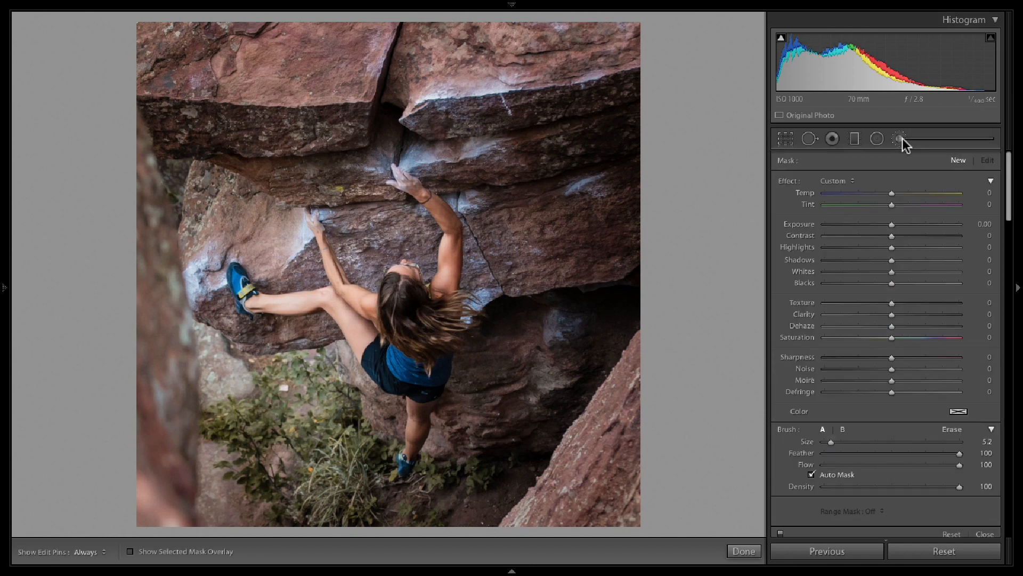
click(452, 242)
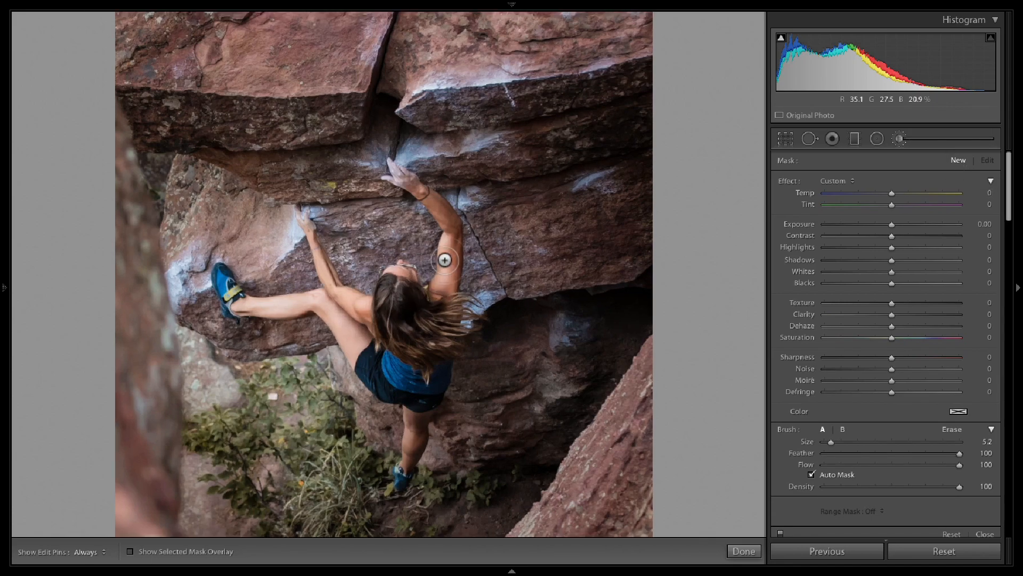
mouse_move(445, 162)
mouse_down()
mouse_move(584, 328)
mouse_move(565, 249)
mouse_up()
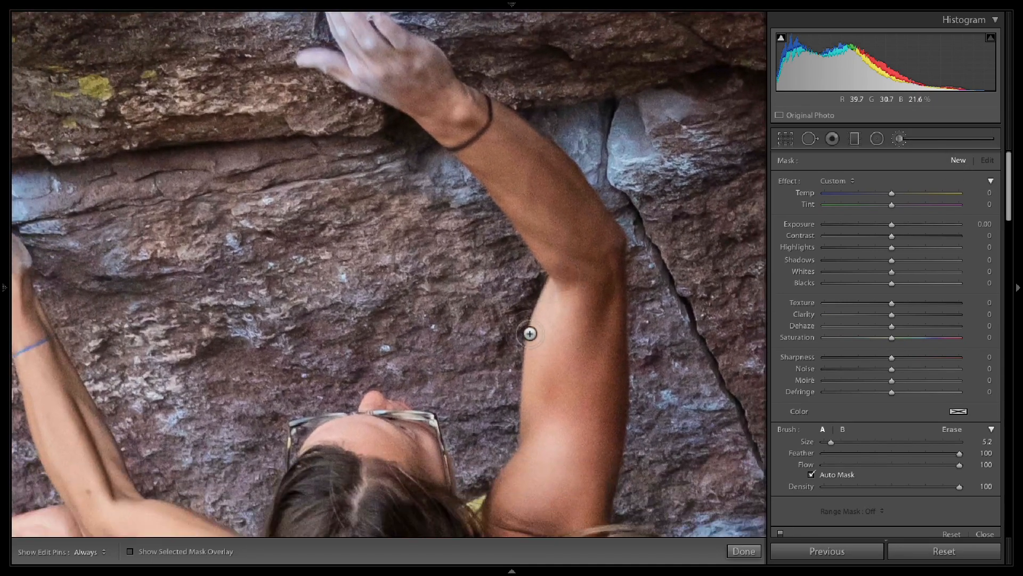
mouse_move(538, 486)
mouse_down()
mouse_move(596, 320)
mouse_move(588, 217)
mouse_up()
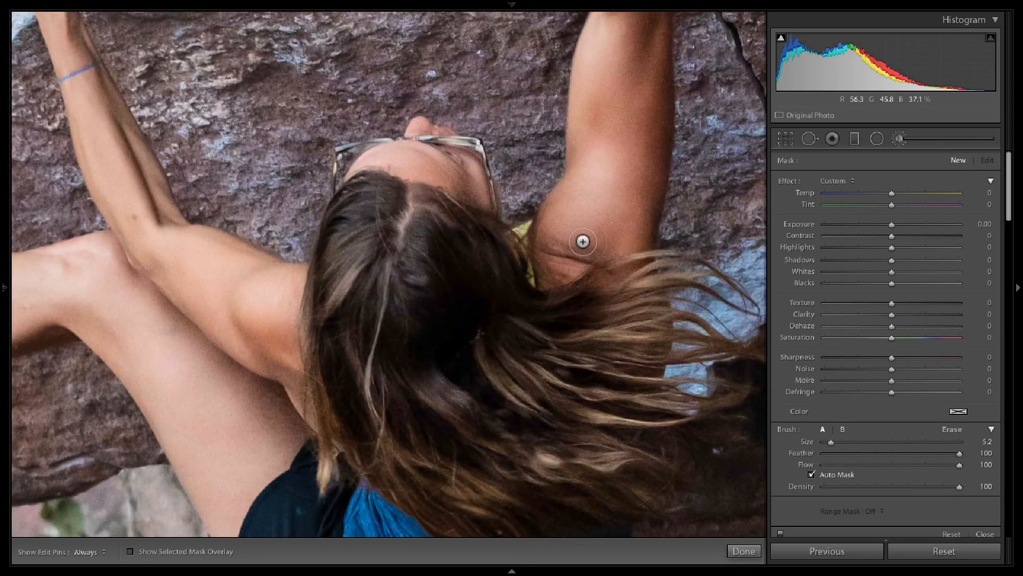
drag(339, 214, 466, 341)
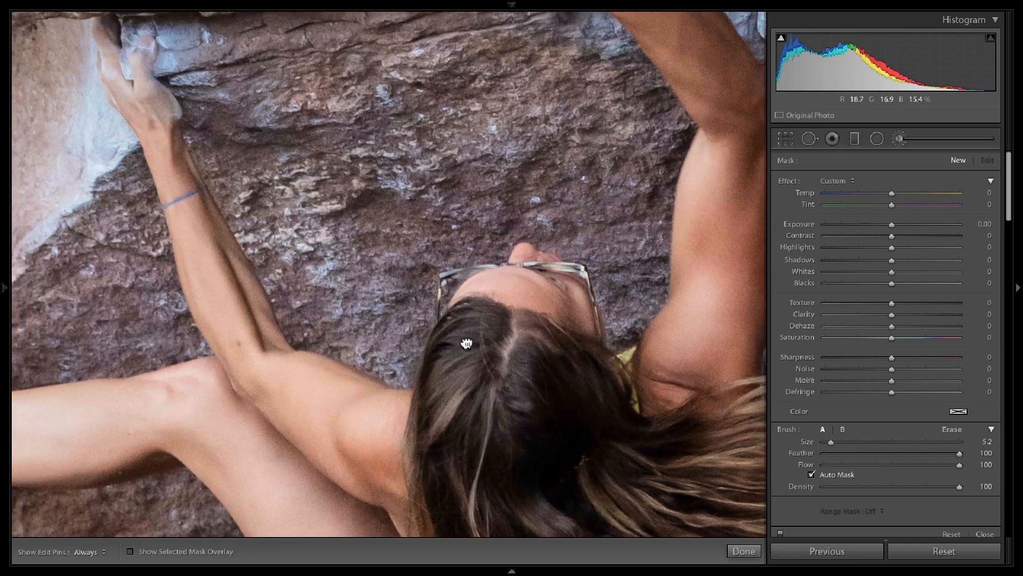
drag(253, 192, 299, 203)
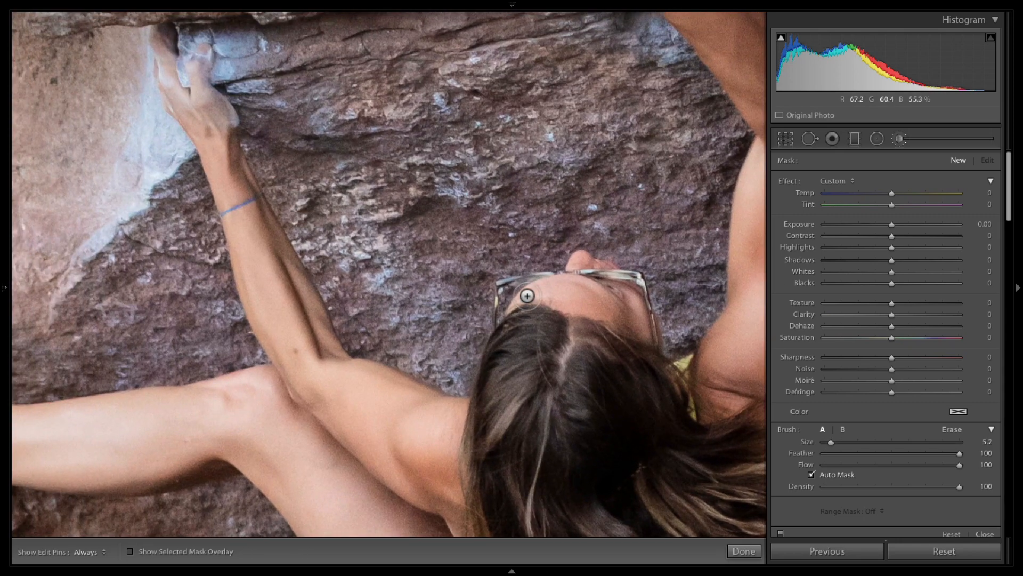
click(900, 134)
click(948, 137)
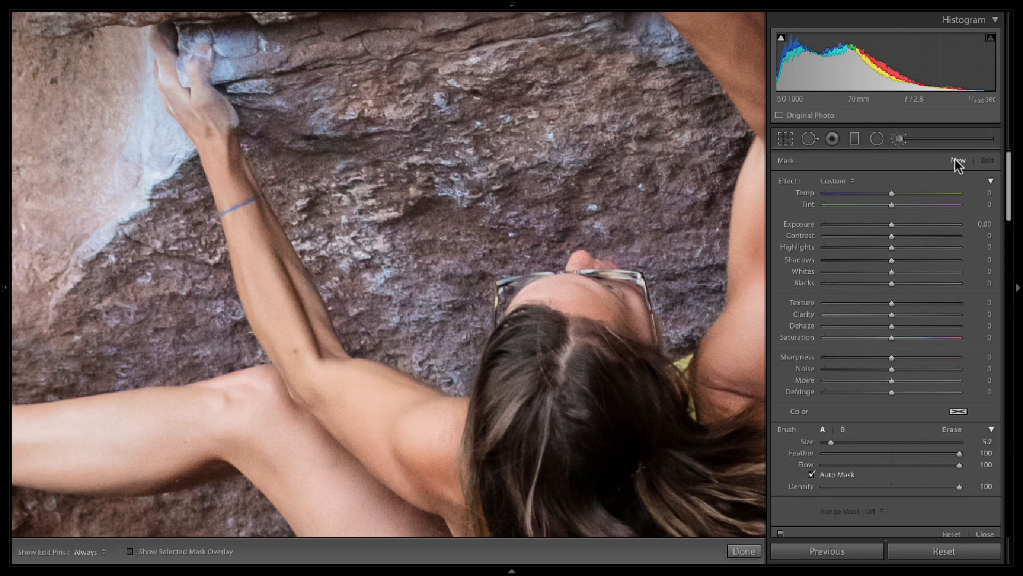
Step: Try a darkening brush stroke along the climber's lower arm with Exposure at -0.53, and undo the stroke
drag(891, 222, 881, 222)
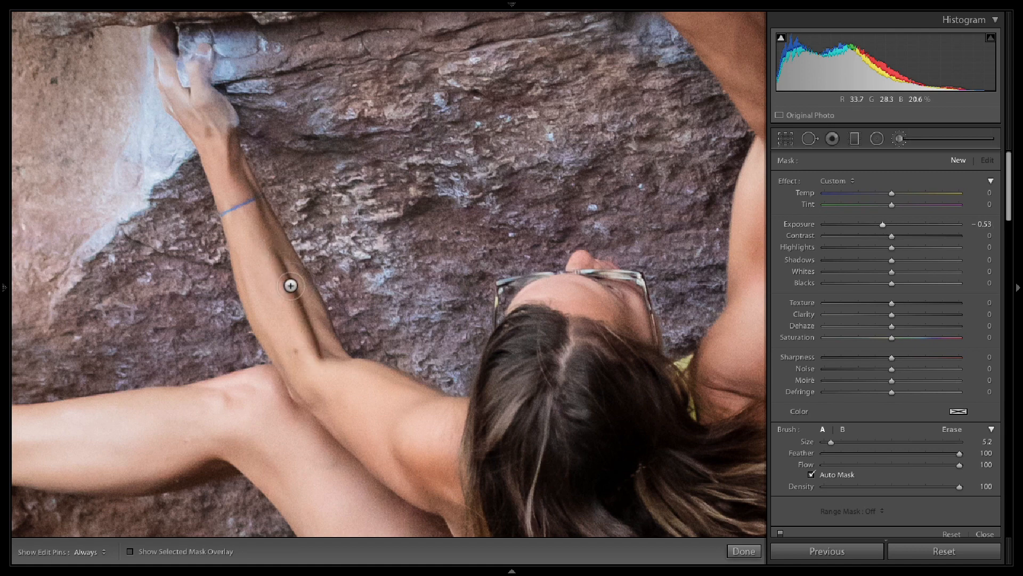
key(h)
mouse_move(248, 244)
mouse_down()
mouse_move(296, 367)
mouse_move(233, 230)
mouse_move(367, 428)
mouse_move(380, 400)
mouse_move(404, 417)
mouse_move(381, 421)
mouse_up()
key(super+z)
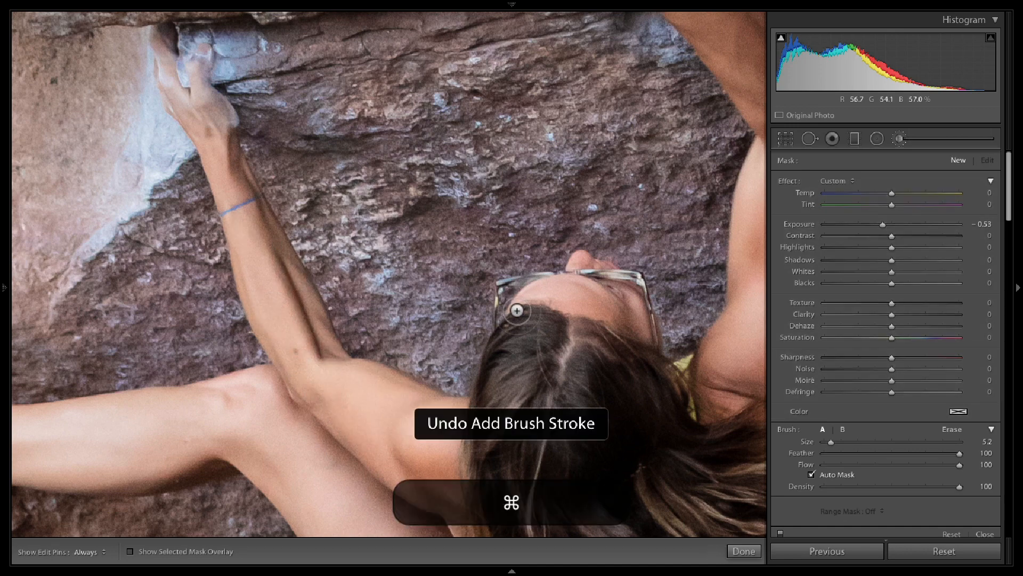
Step: Set the brush to Exposure -0.67, Size 4.0, Feather 100, Flow 56 and Density 59, with Auto Mask off
click(885, 224)
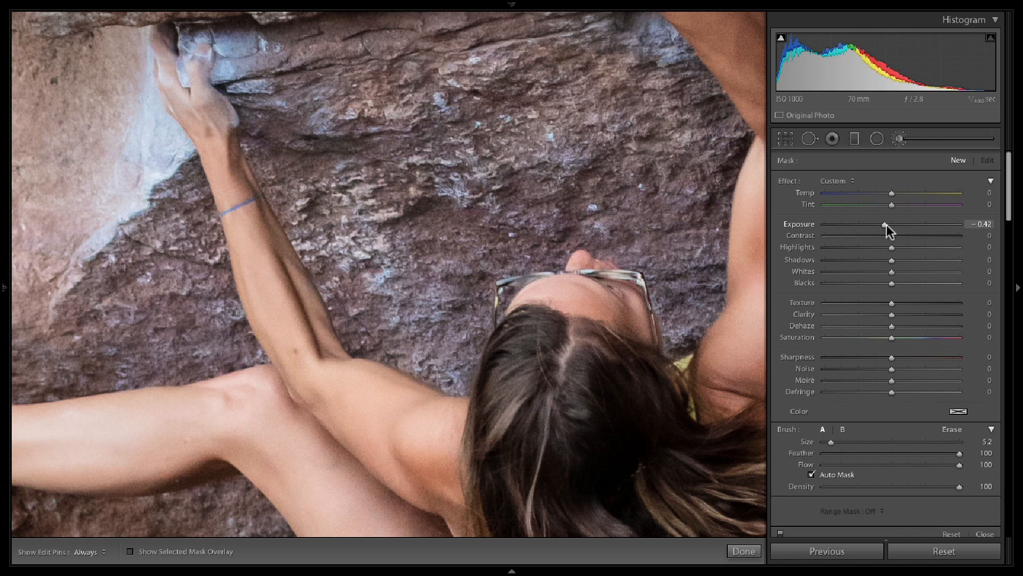
drag(886, 225, 880, 224)
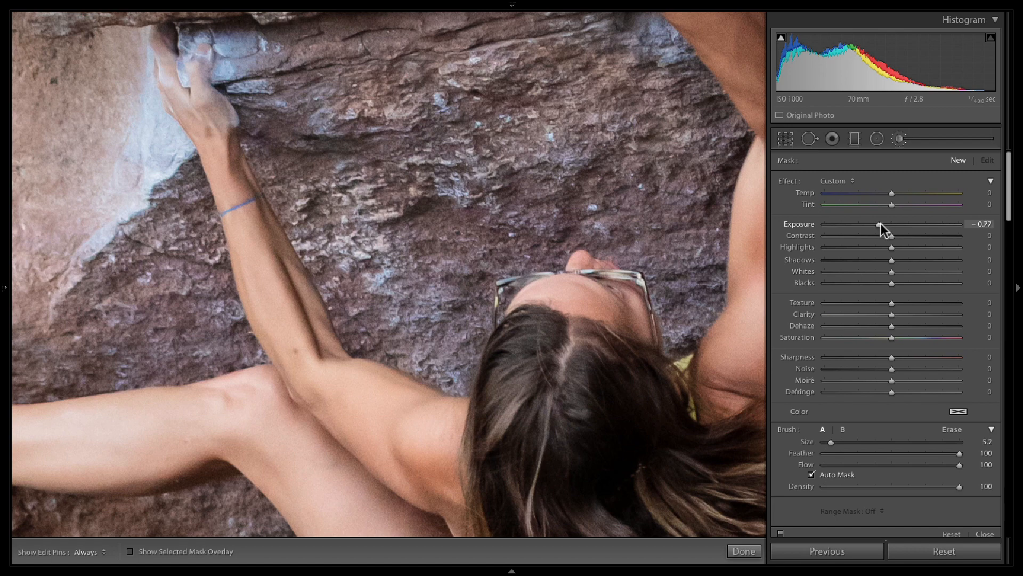
ctrl+alt+click(333, 283)
click(315, 292)
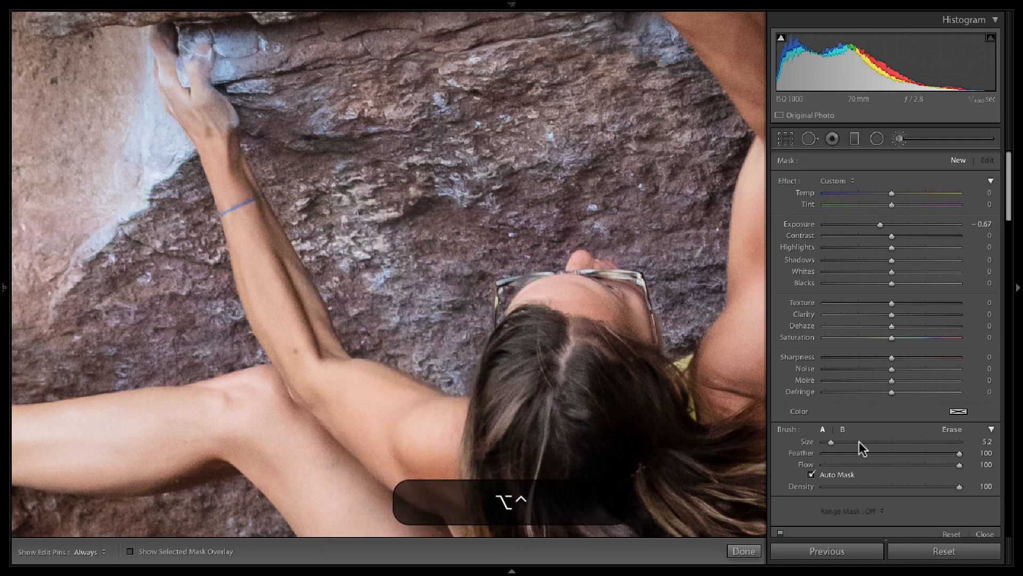
drag(833, 437, 829, 437)
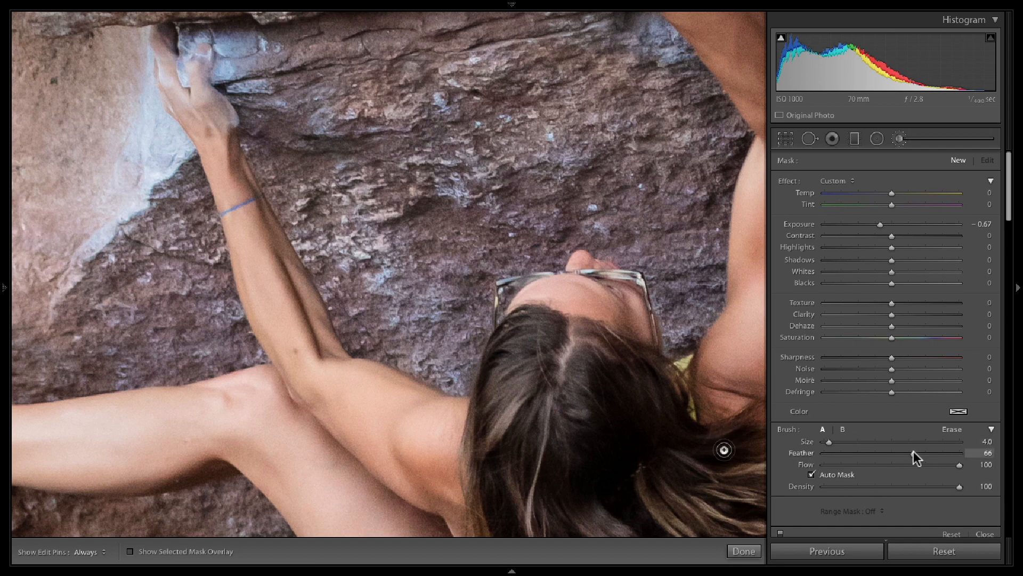
mouse_move(913, 453)
mouse_down()
mouse_move(1002, 454)
mouse_move(898, 463)
mouse_up()
click(826, 473)
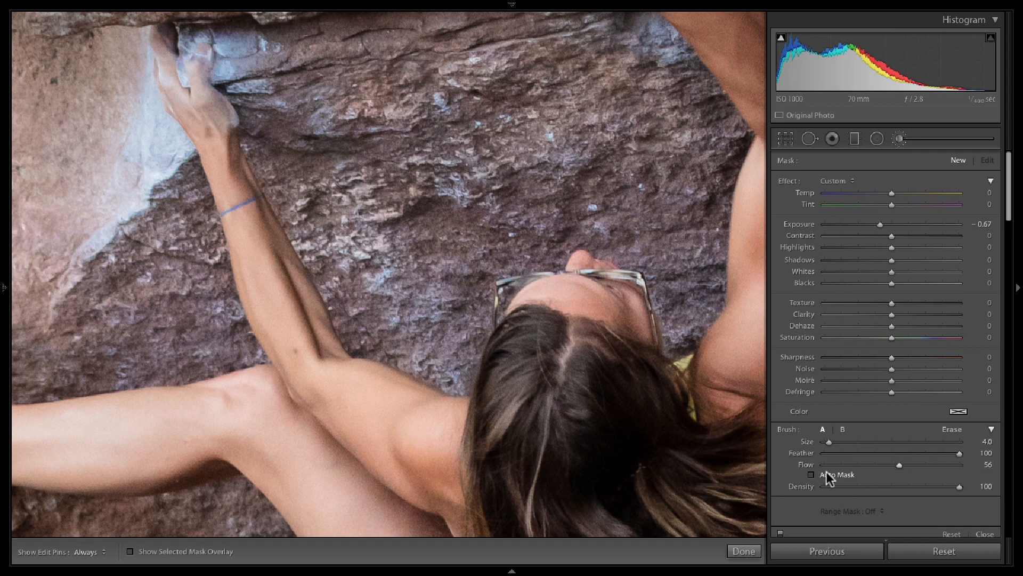
click(903, 486)
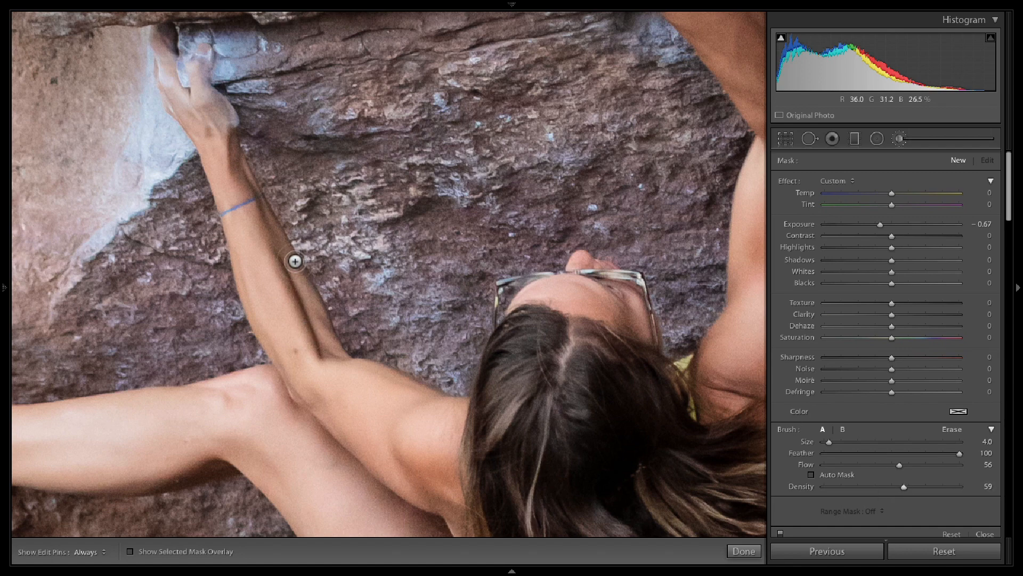
Step: Paint the darkening brush over the shadow line of the lower forearm and the shaded edges of the raised arm
key(h)
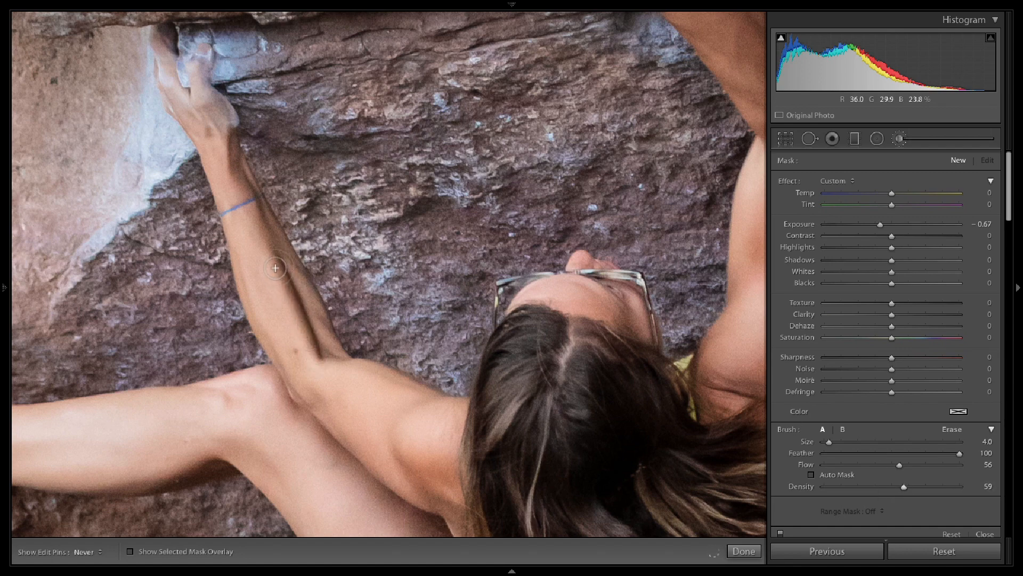
drag(275, 267, 280, 266)
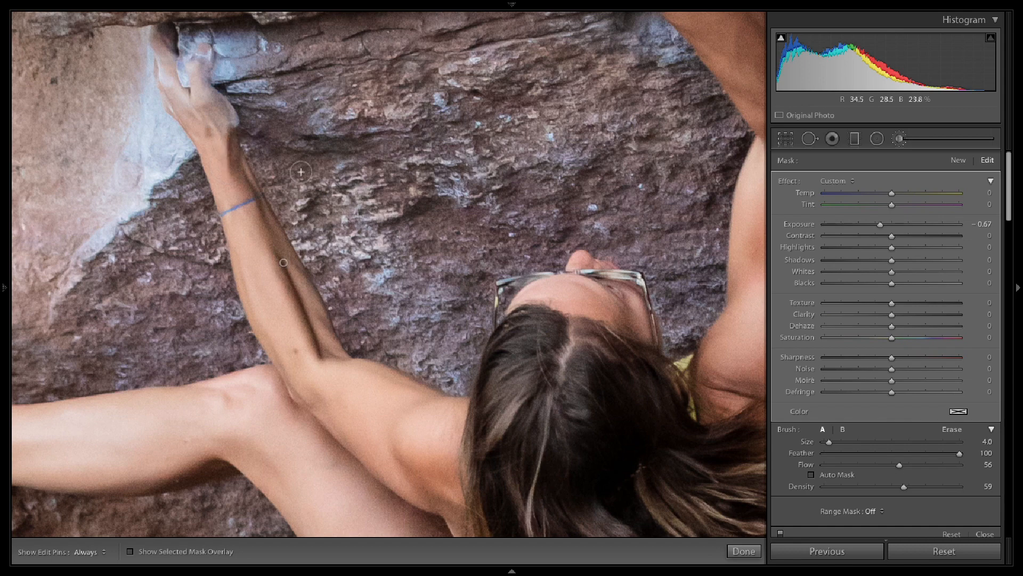
mouse_move(666, 211)
mouse_down()
mouse_move(603, 224)
mouse_move(466, 317)
mouse_up()
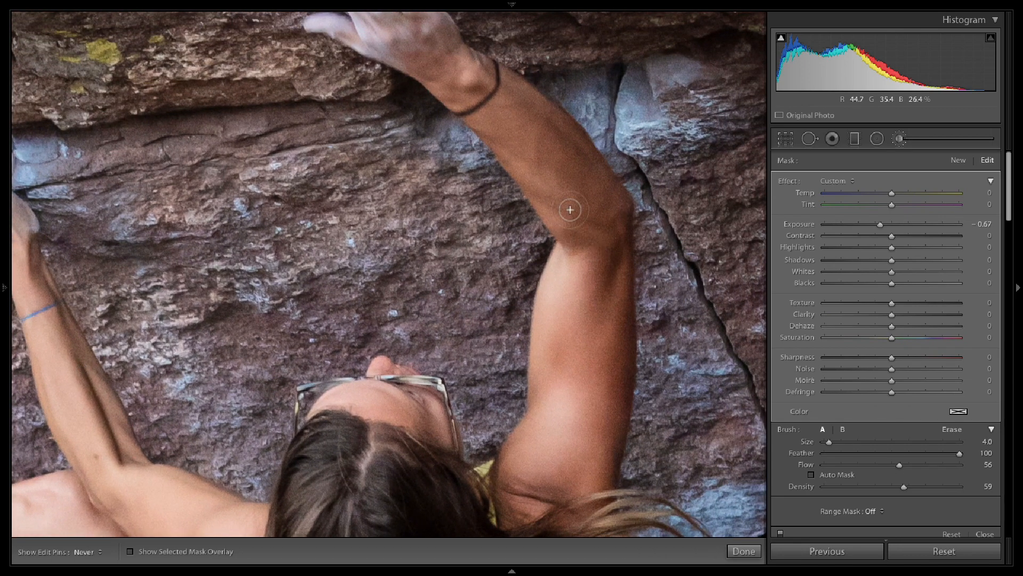
key(h)
key(h)
key(h)
key(h)
drag(610, 322, 612, 163)
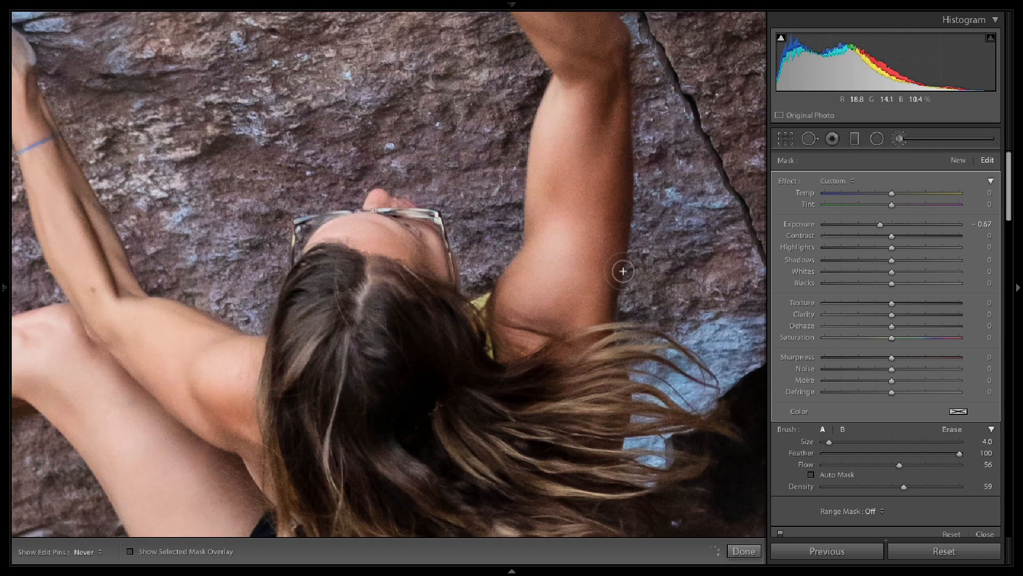
key(h)
Step: Darken the shadows beside the climber's shoulder and thigh and along the underside of her extended leg
drag(335, 339, 500, 202)
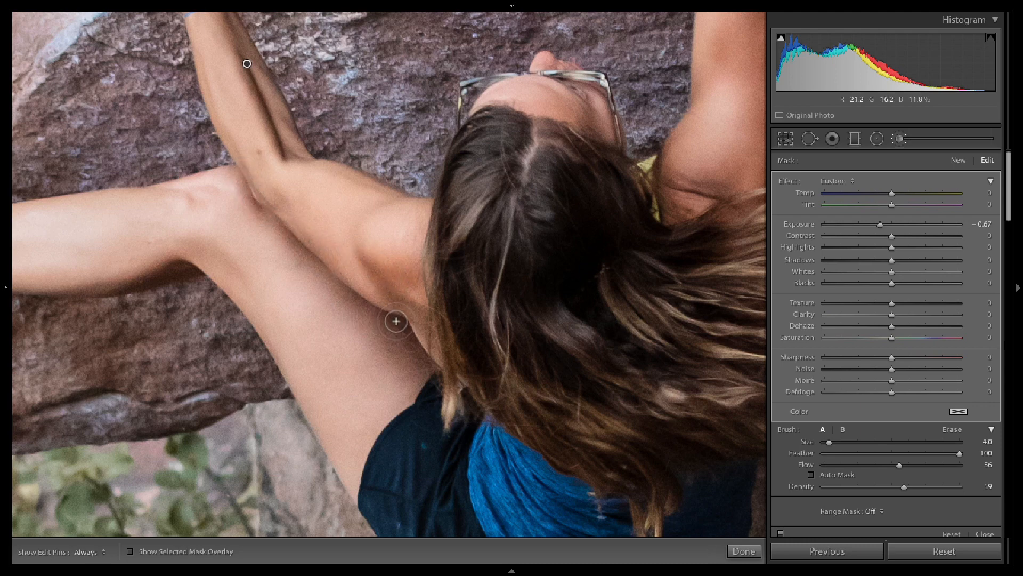
key(h)
drag(252, 270, 469, 263)
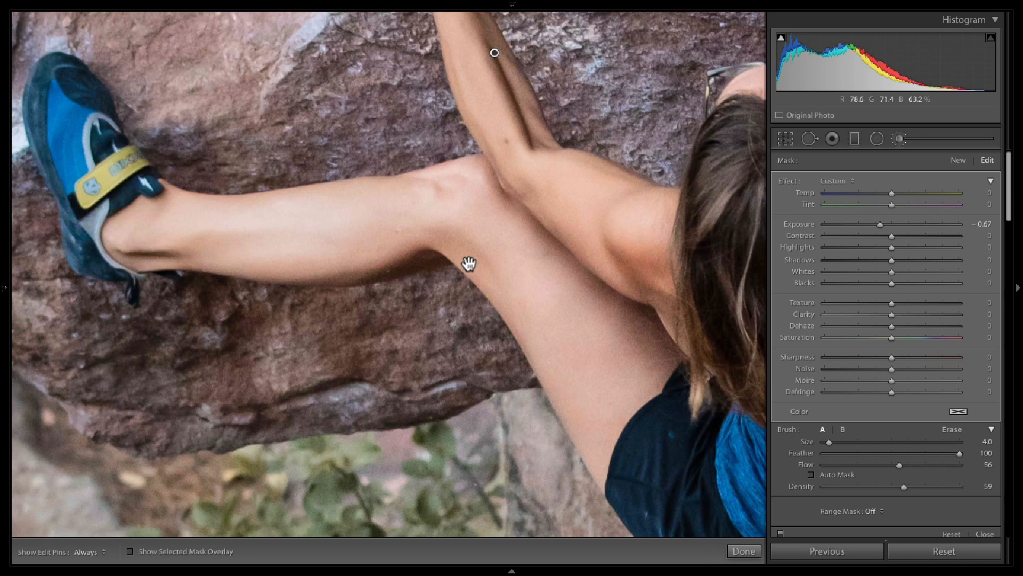
key(h)
Step: Return to the raised arm and brush darkening into the forearm shadows between the wrist and elbow
drag(451, 352, 189, 255)
drag(549, 301, 298, 423)
drag(554, 331, 548, 405)
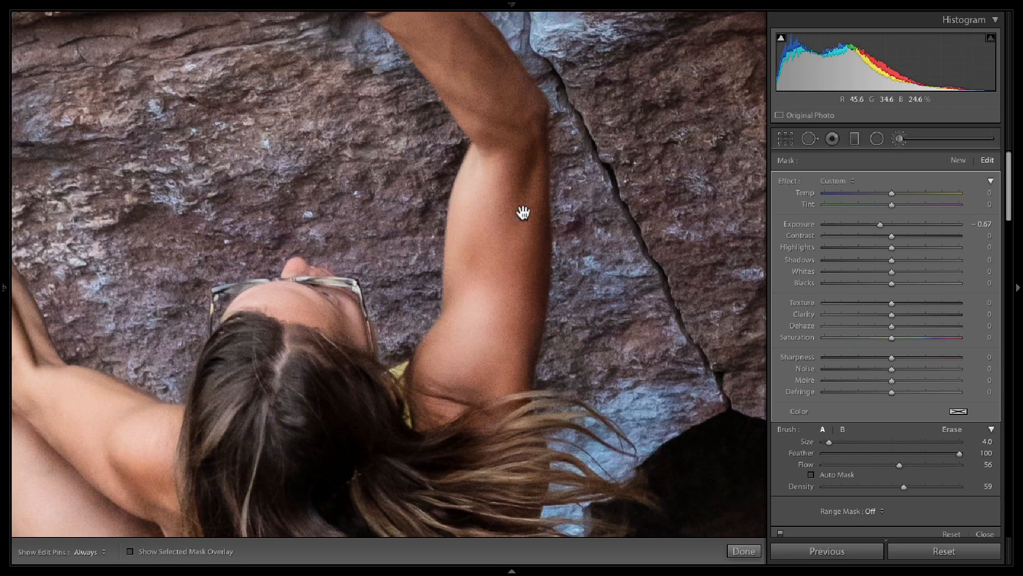
drag(522, 213, 534, 354)
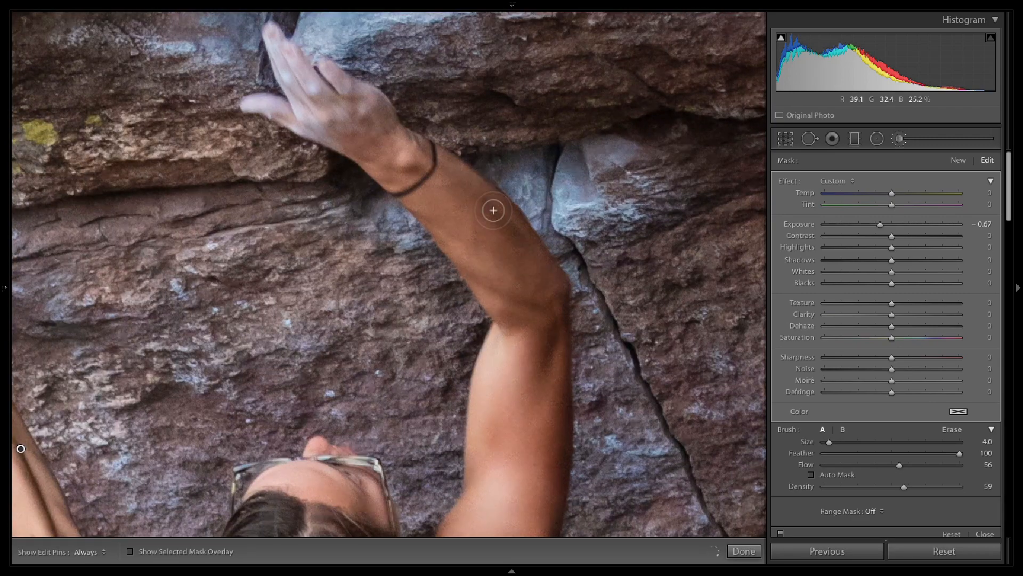
key(h)
key(h)
key(h)
key(h)
Step: Show the mask overlay to examine the brushed areas on the arms and leg, and hide it again
drag(314, 338, 493, 213)
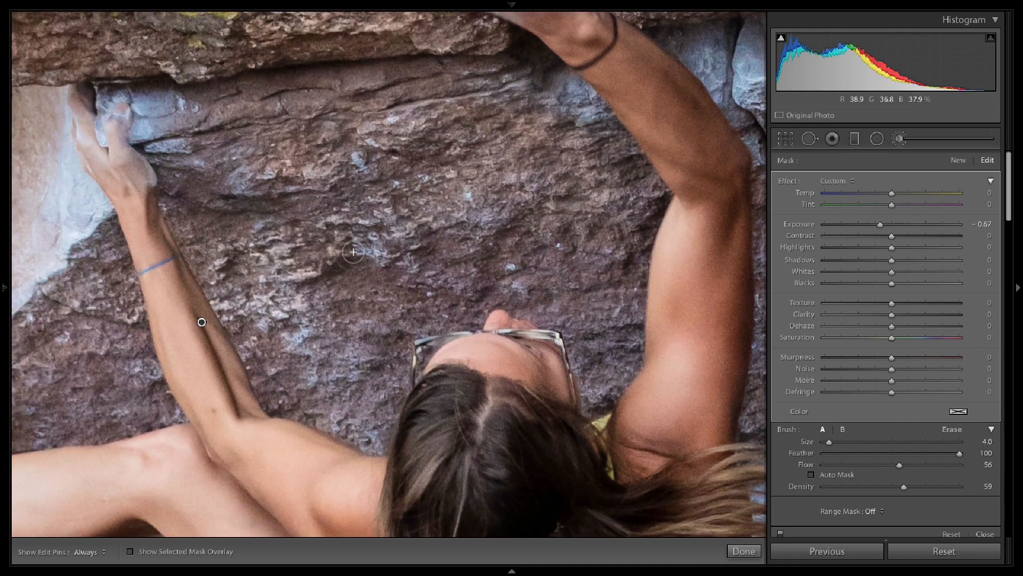
key(o)
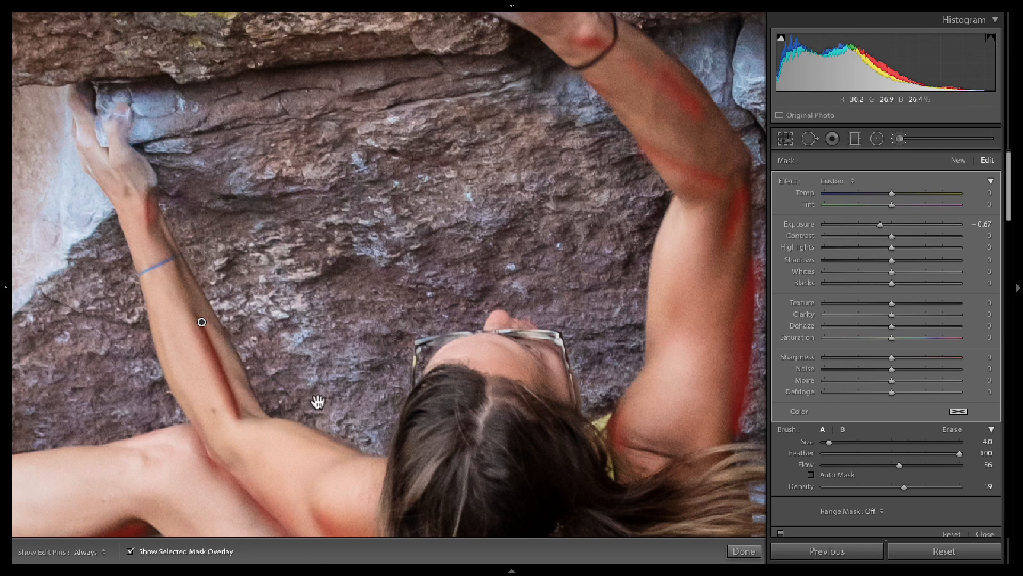
drag(315, 402, 501, 389)
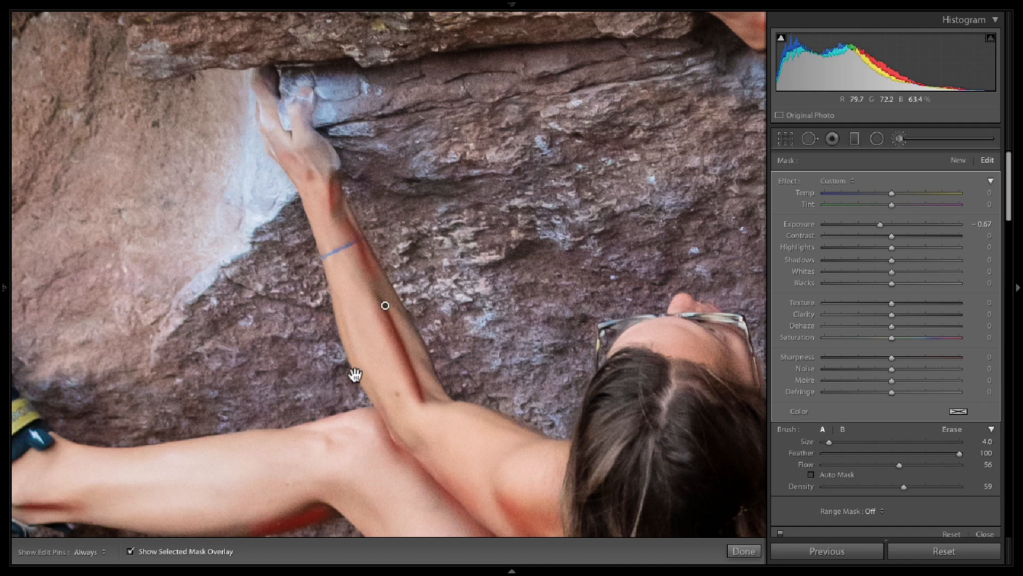
drag(355, 375, 391, 249)
key(o)
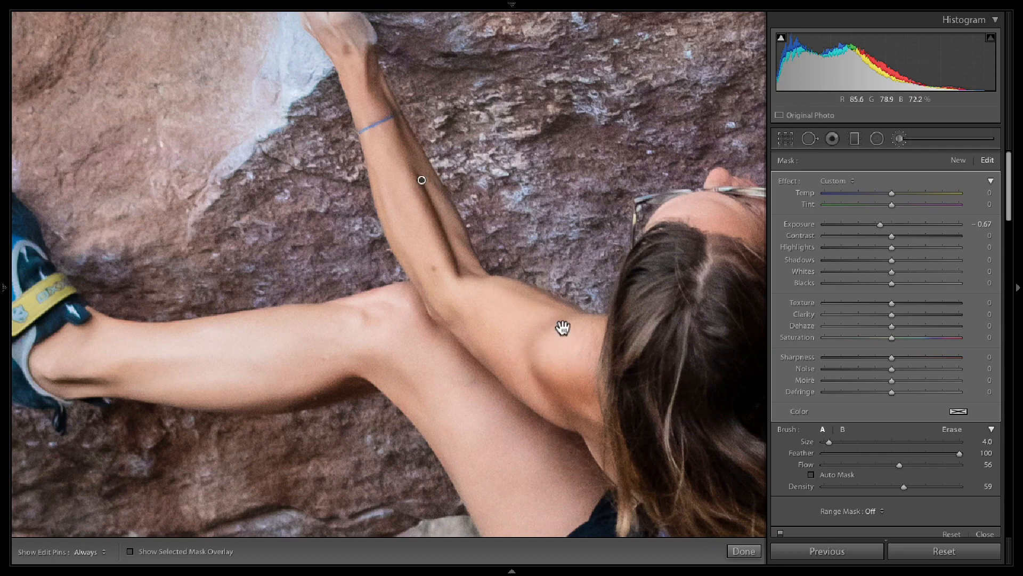
Step: Enlarge the brush to Size 5.6 and paint further darkening down the outer edge of the raised upper arm
drag(563, 327, 476, 295)
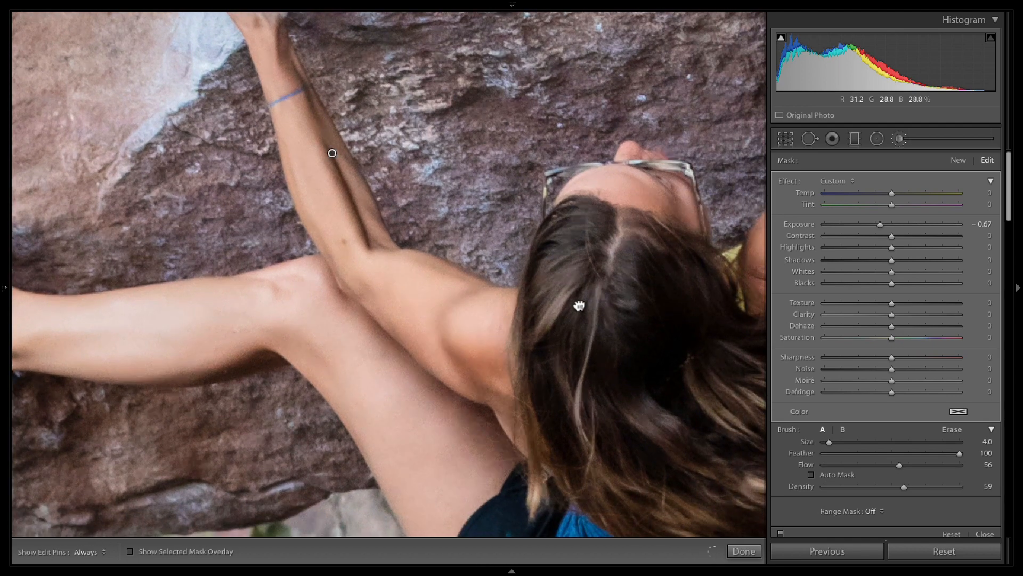
drag(580, 306, 398, 332)
key(h)
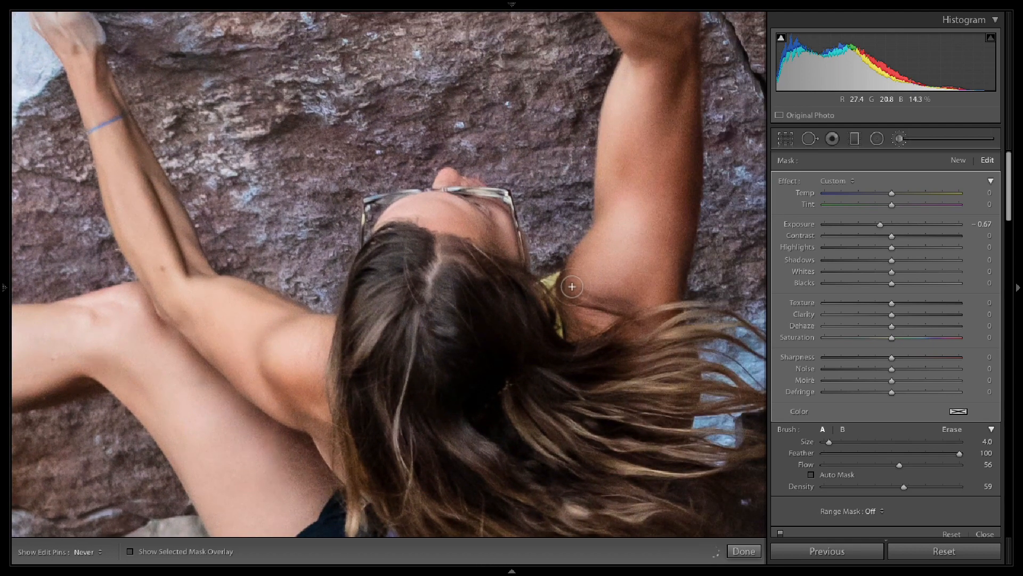
key(h)
drag(675, 178, 677, 258)
drag(679, 163, 679, 258)
drag(827, 441, 831, 441)
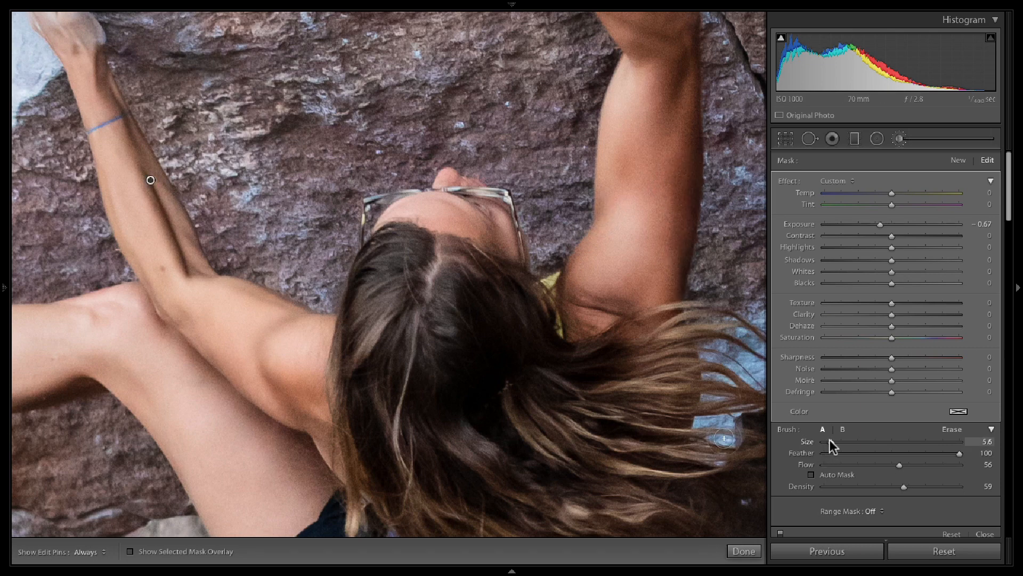
mouse_move(688, 150)
mouse_down()
mouse_move(680, 247)
mouse_move(686, 112)
mouse_move(690, 200)
mouse_up()
key(space)
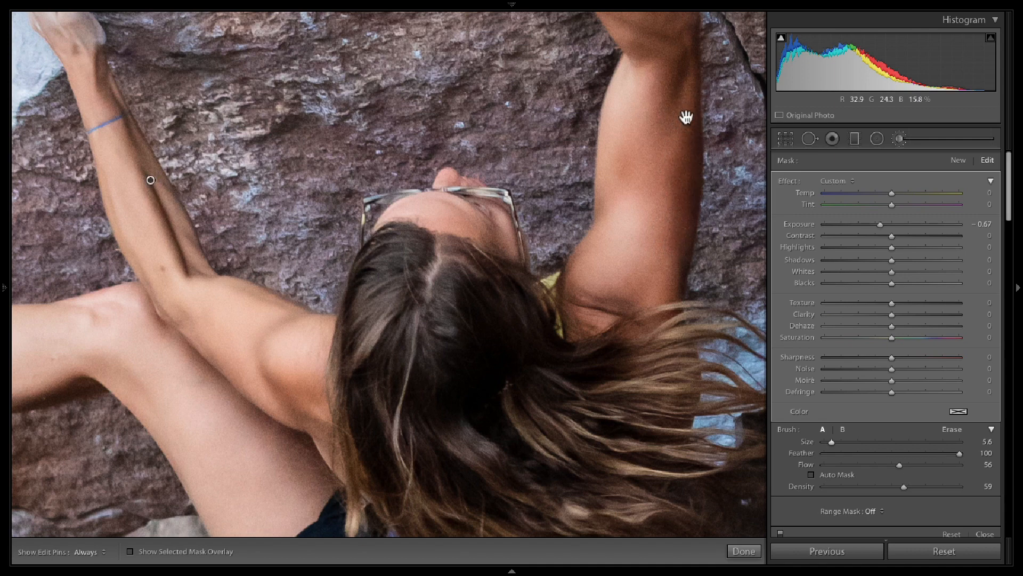
Step: Brush the darkening adjustment into the shadowed strands of the climber's hair at the back of her head
drag(686, 117, 653, 288)
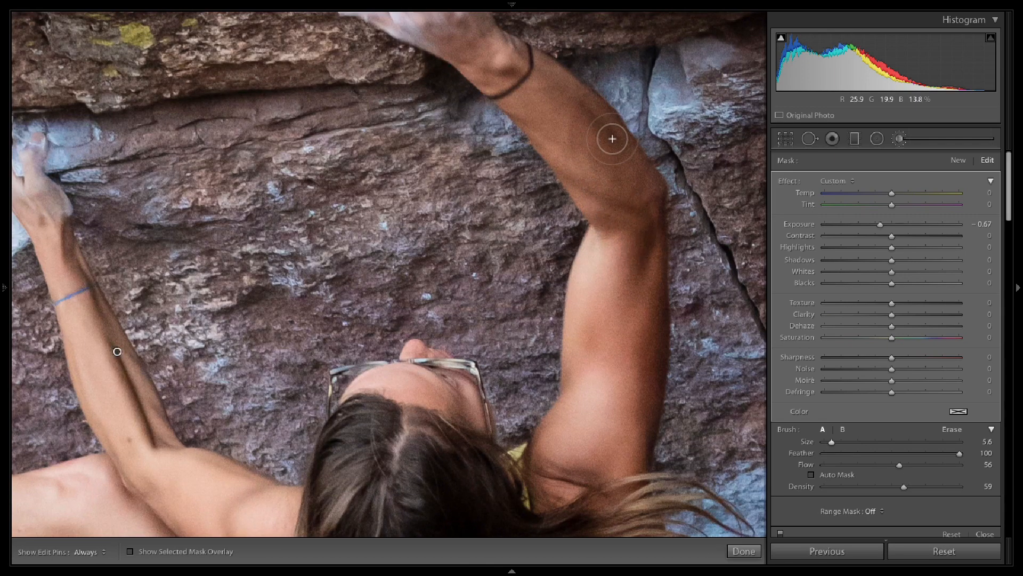
key(h)
key(h)
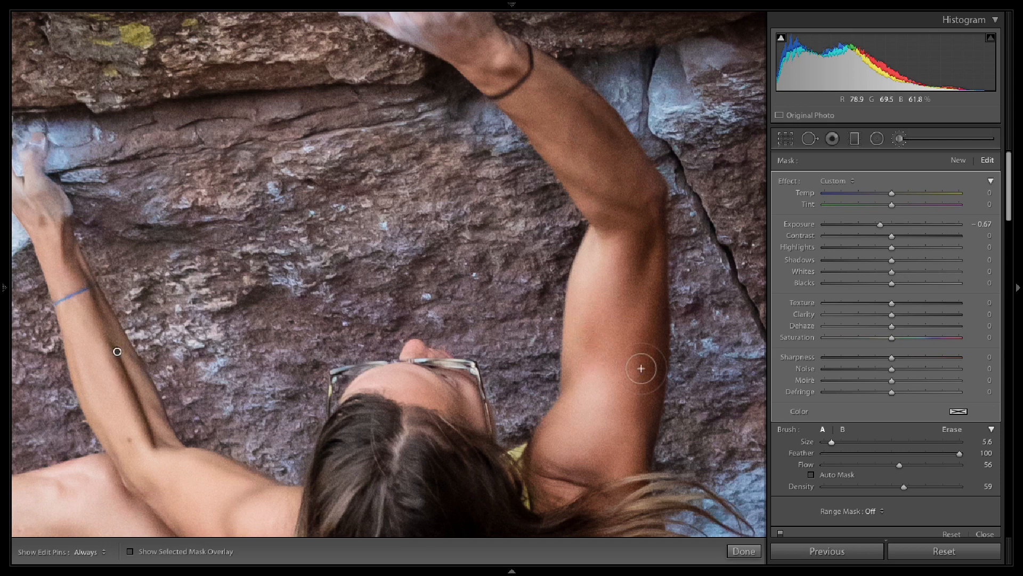
key(space)
drag(555, 408, 606, 182)
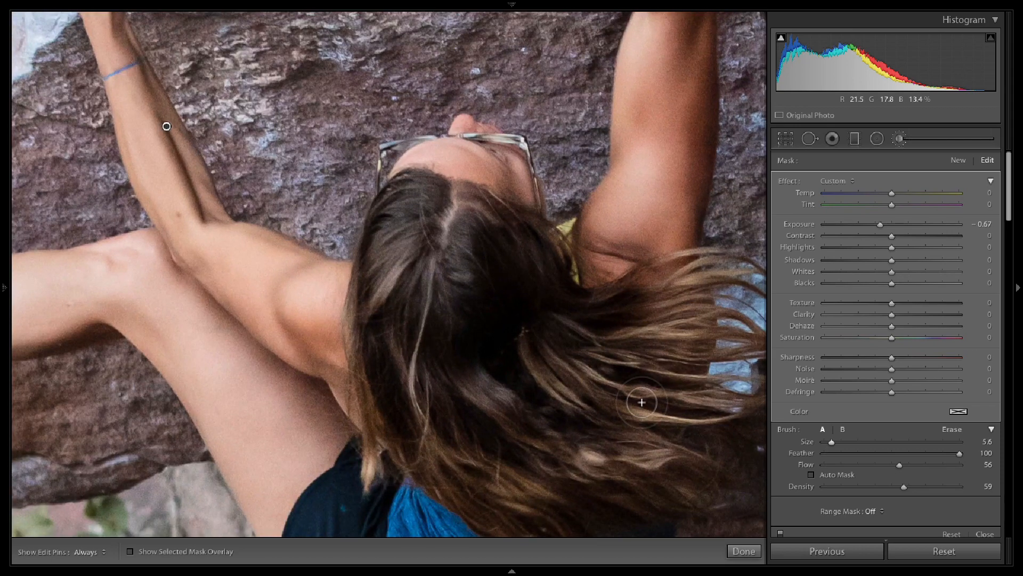
key(space)
drag(238, 242, 252, 150)
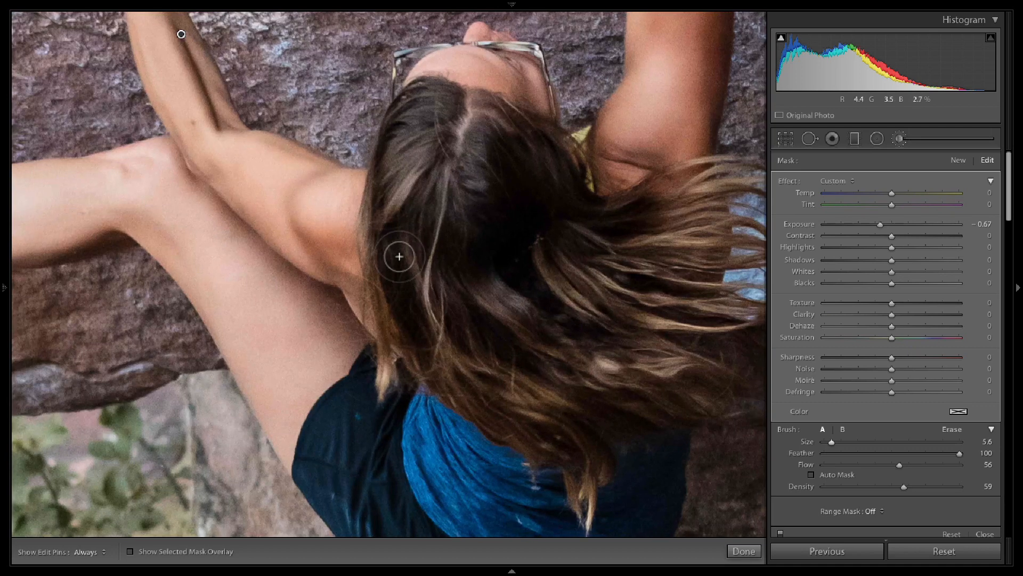
key(h)
drag(461, 303, 534, 359)
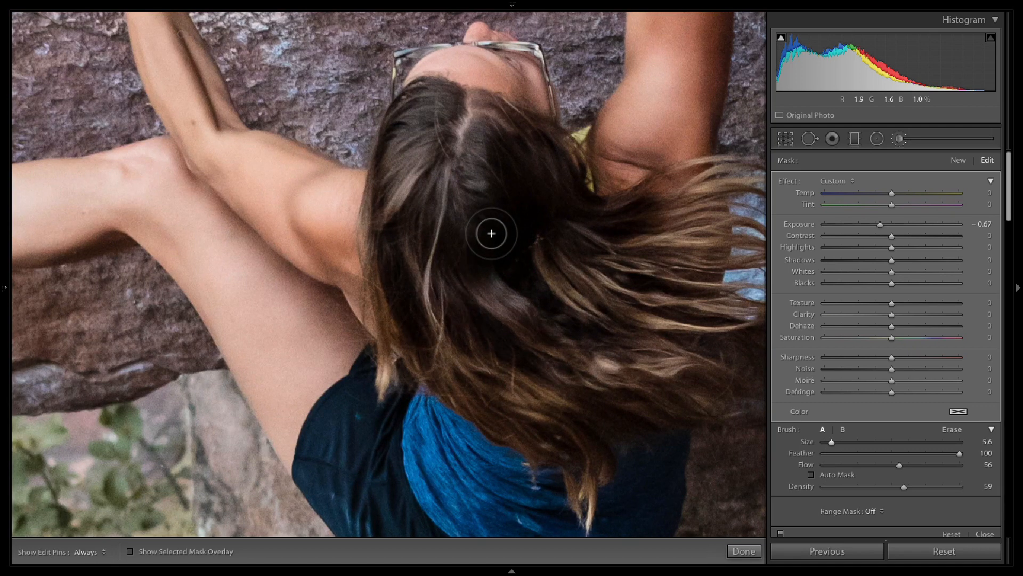
mouse_move(491, 233)
mouse_down()
mouse_move(542, 302)
mouse_move(490, 218)
mouse_move(505, 245)
mouse_up()
mouse_move(510, 192)
mouse_down()
mouse_move(609, 217)
mouse_move(571, 218)
mouse_up()
key(h)
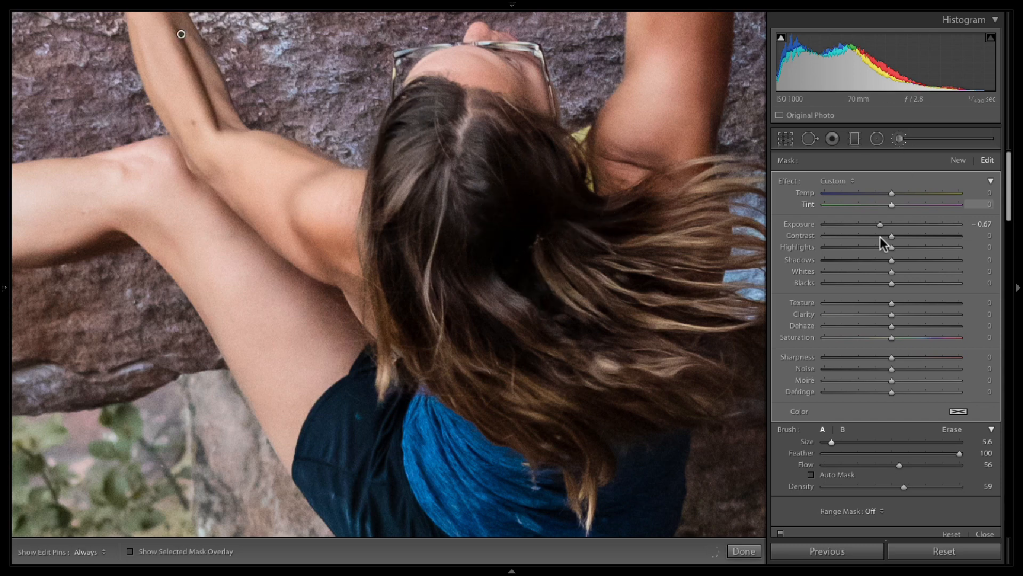
Step: Start a new brush adjustment with Exposure 0.78, Size 7.2, Flow 30 and Density 29
click(959, 162)
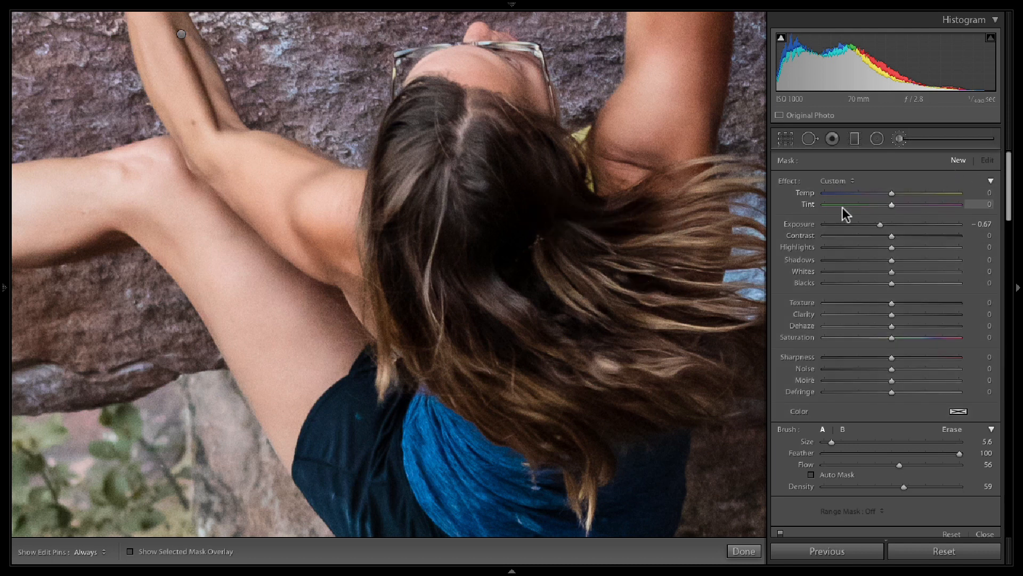
drag(887, 222, 908, 226)
drag(562, 156, 511, 399)
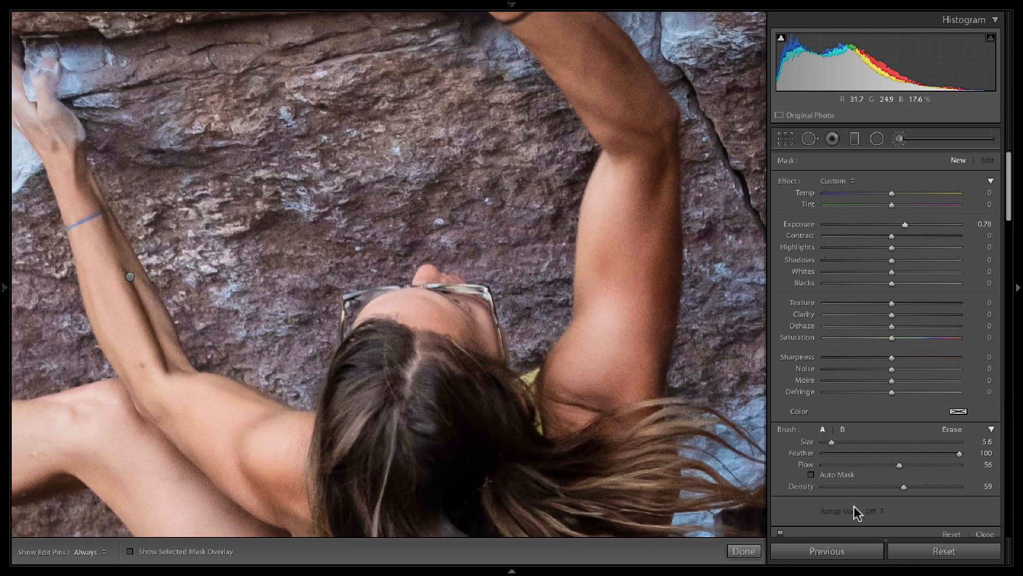
click(862, 487)
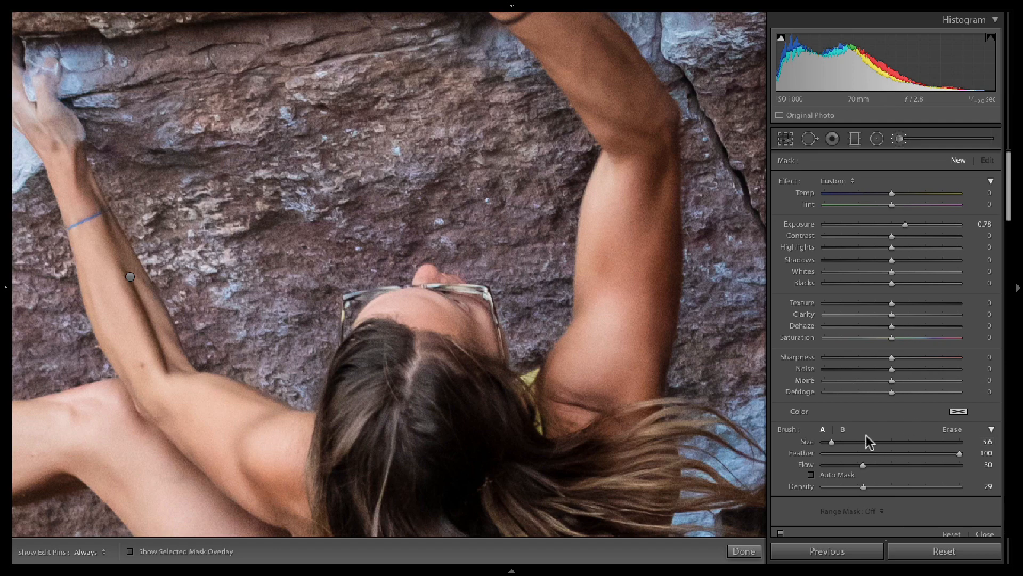
click(831, 438)
drag(830, 438, 834, 438)
Step: Brush brightening onto the highlights of the raised upper arm, the opposite upper arm and shoulder, and the extended shin
mouse_move(606, 175)
mouse_down()
mouse_move(596, 271)
mouse_move(626, 150)
mouse_up()
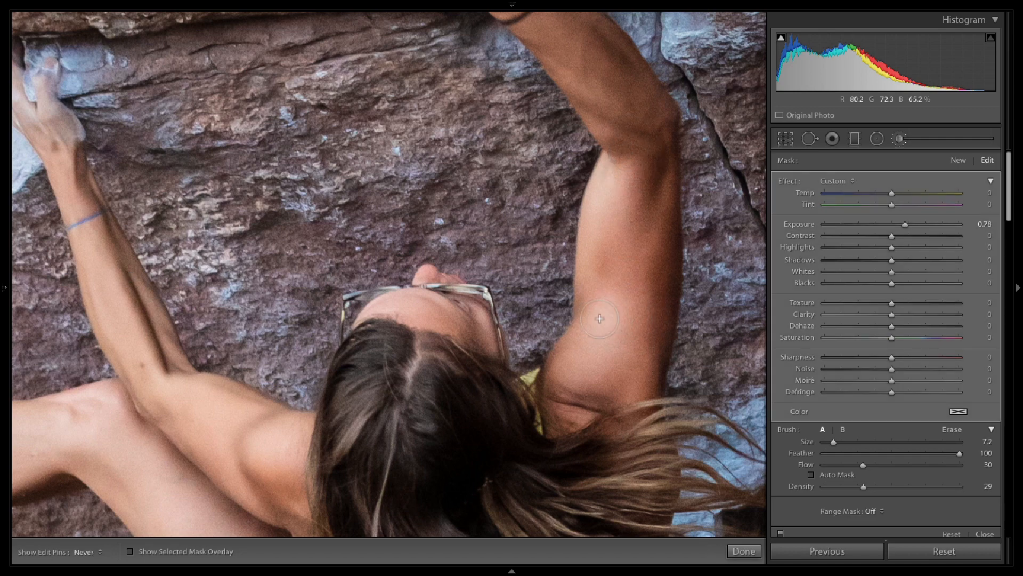
drag(294, 343, 441, 290)
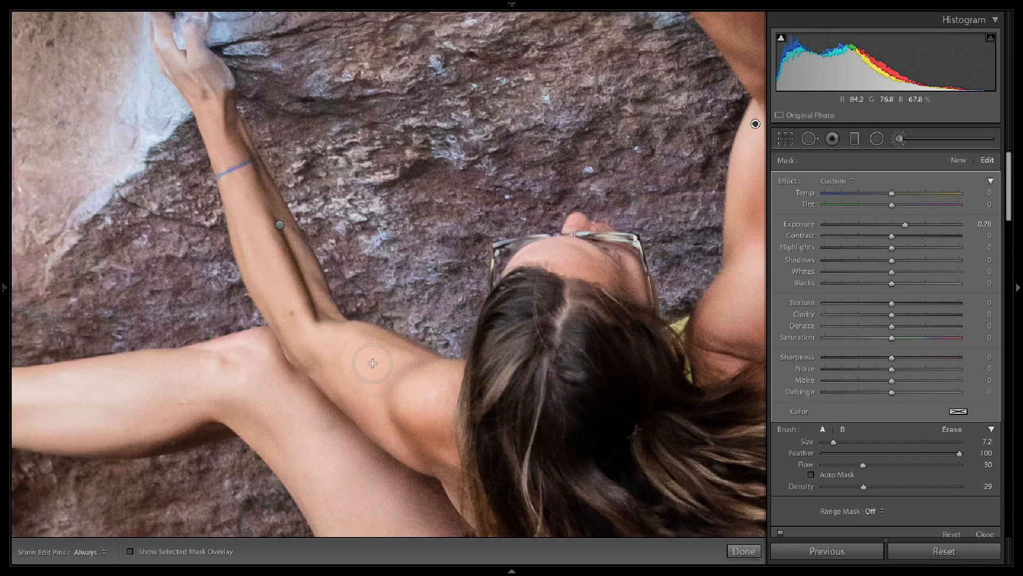
key(h)
scroll(277, 306, down, 3)
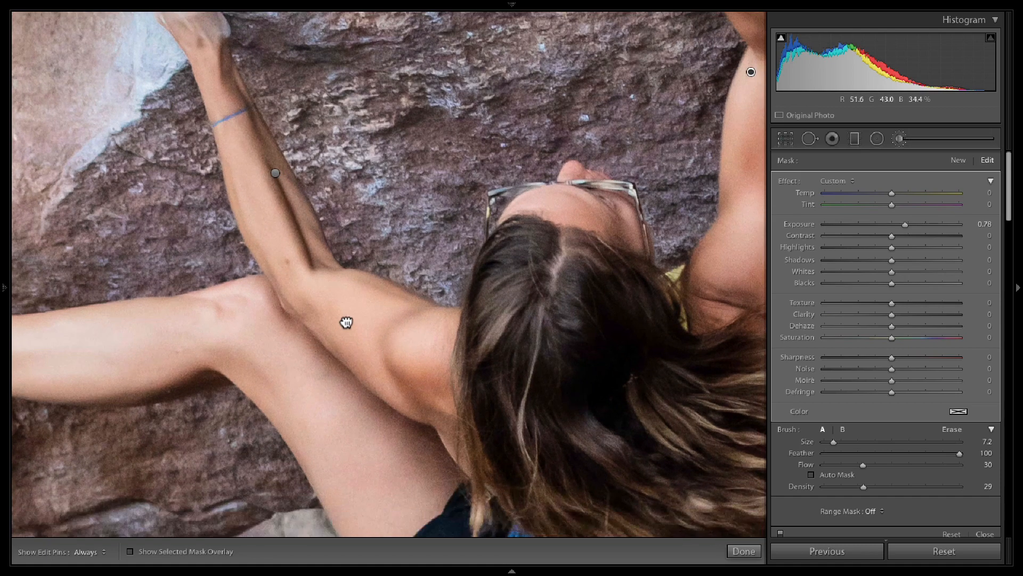
drag(314, 266, 544, 317)
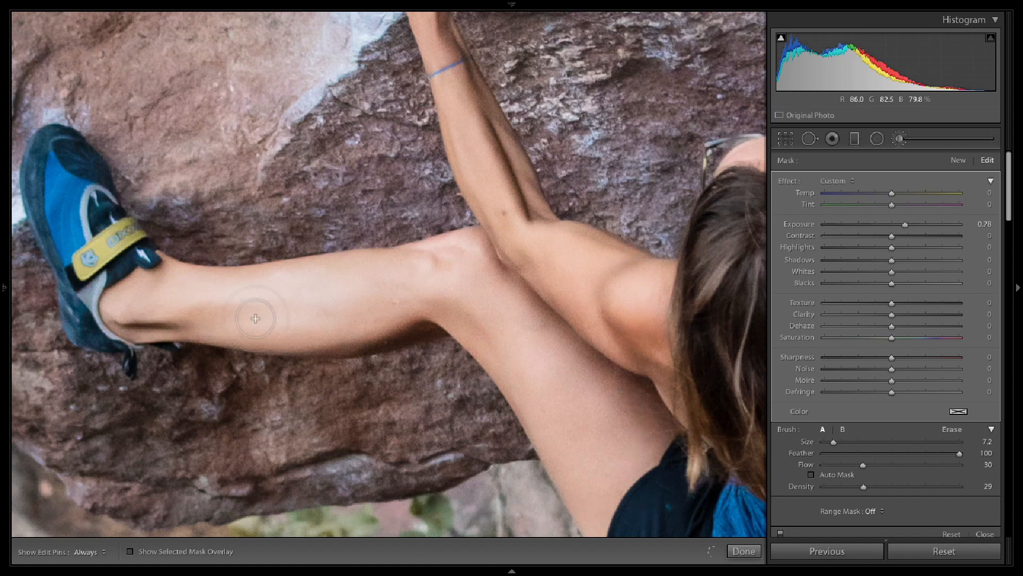
key(h)
Step: Brush brightening into the raised arm's highlights from the upper arm towards the wrist, and turn on the mask overlay
drag(616, 336, 251, 292)
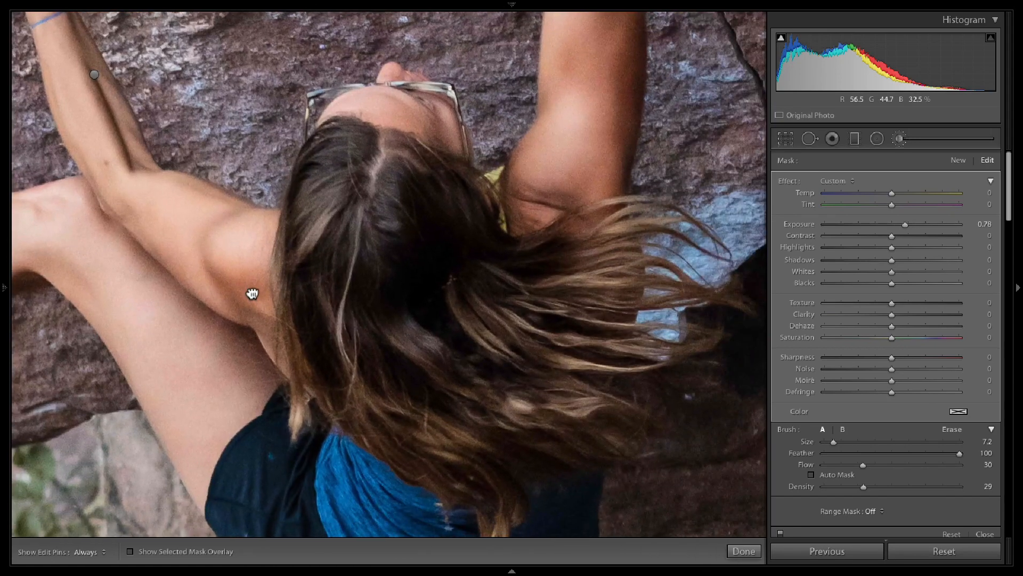
key(h)
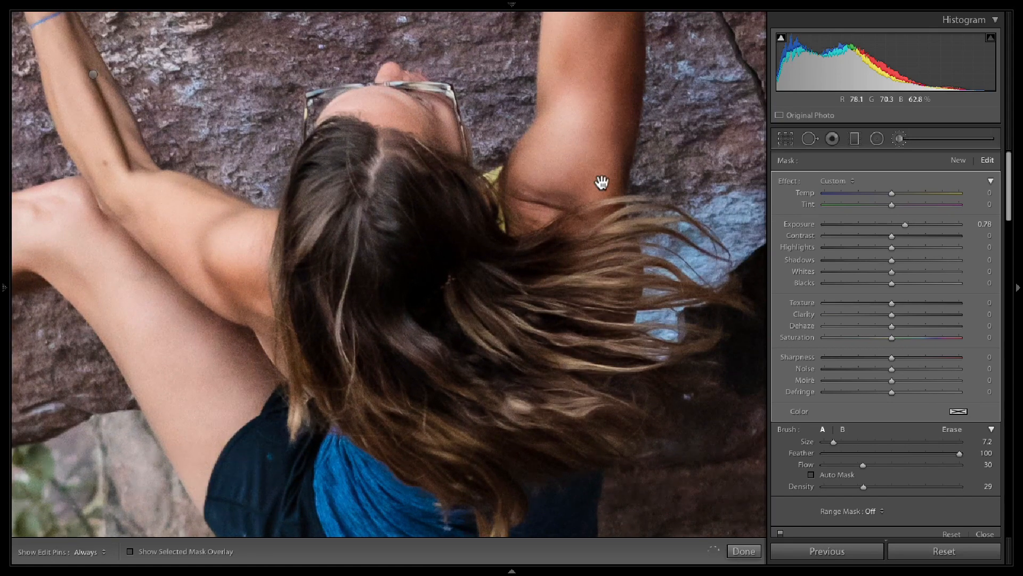
drag(601, 183, 569, 376)
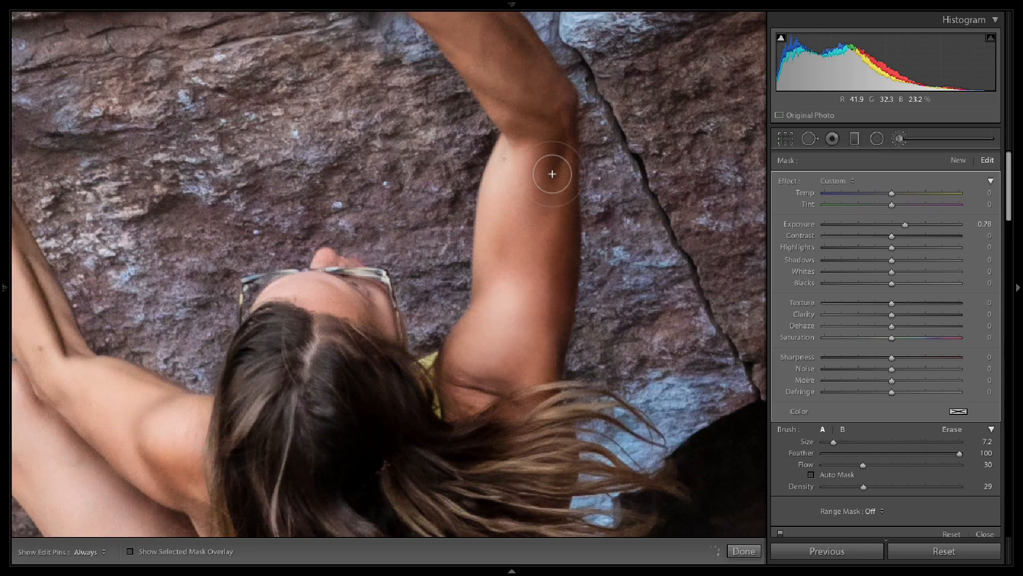
key(h)
drag(551, 169, 549, 347)
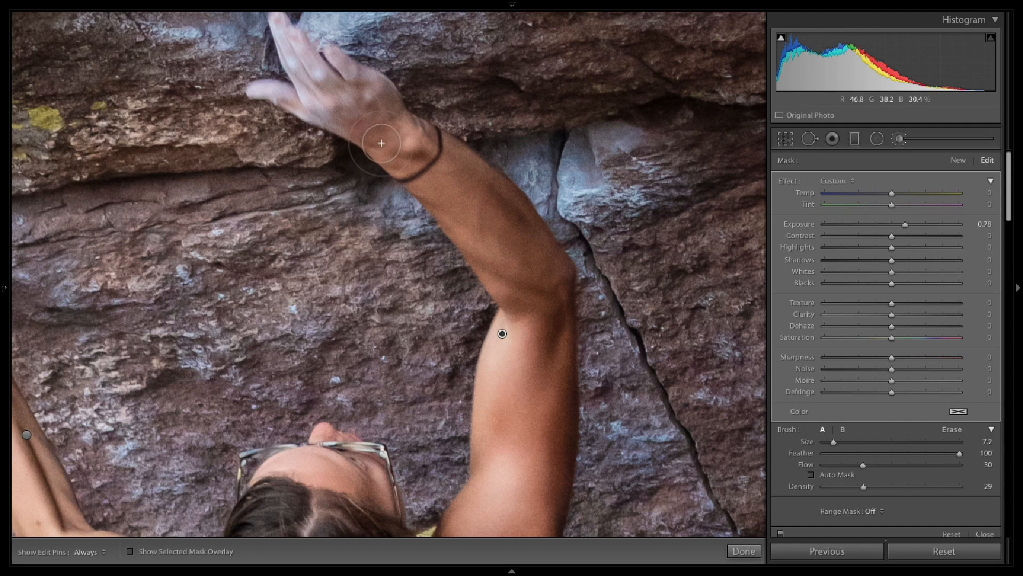
key(h)
key(h)
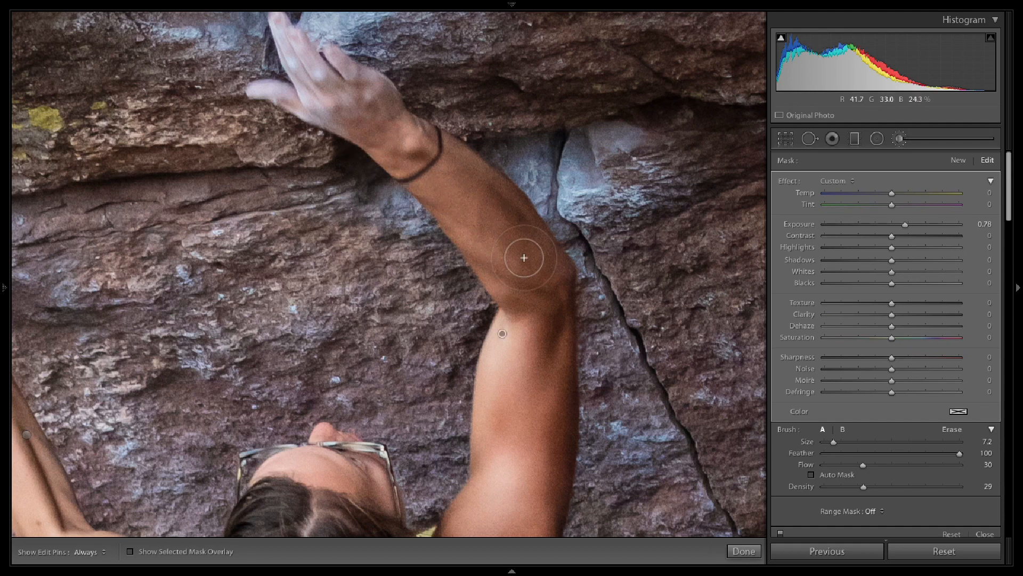
key(o)
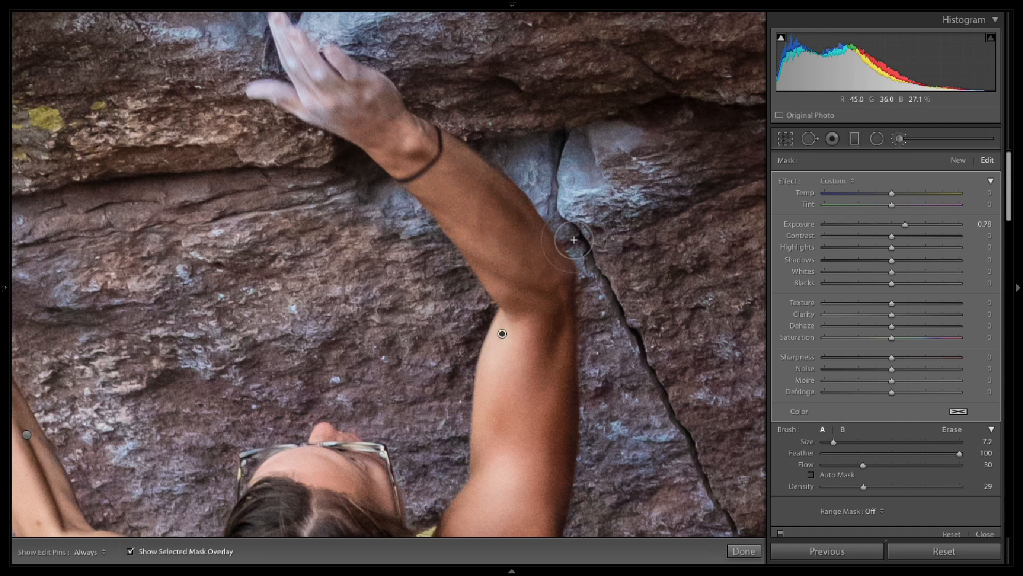
Step: Add more brightening to the raised upper arm and the opposite upper arm, then finish the brush edits and view the whole photo
key(space)
drag(425, 418, 482, 236)
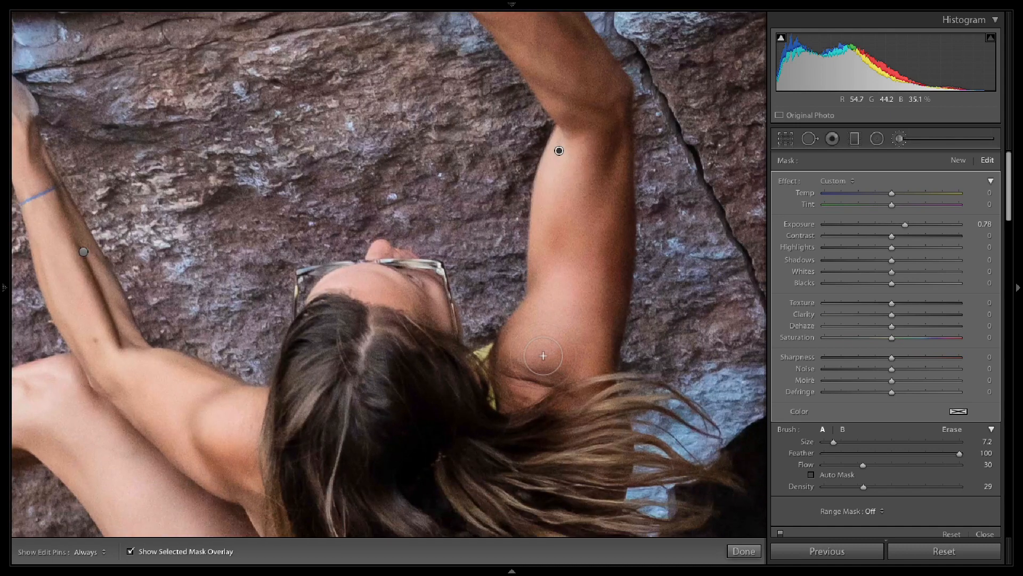
drag(588, 231, 574, 226)
mouse_move(588, 186)
mouse_down()
mouse_move(577, 238)
mouse_move(589, 183)
mouse_up()
key(space)
drag(159, 380, 288, 307)
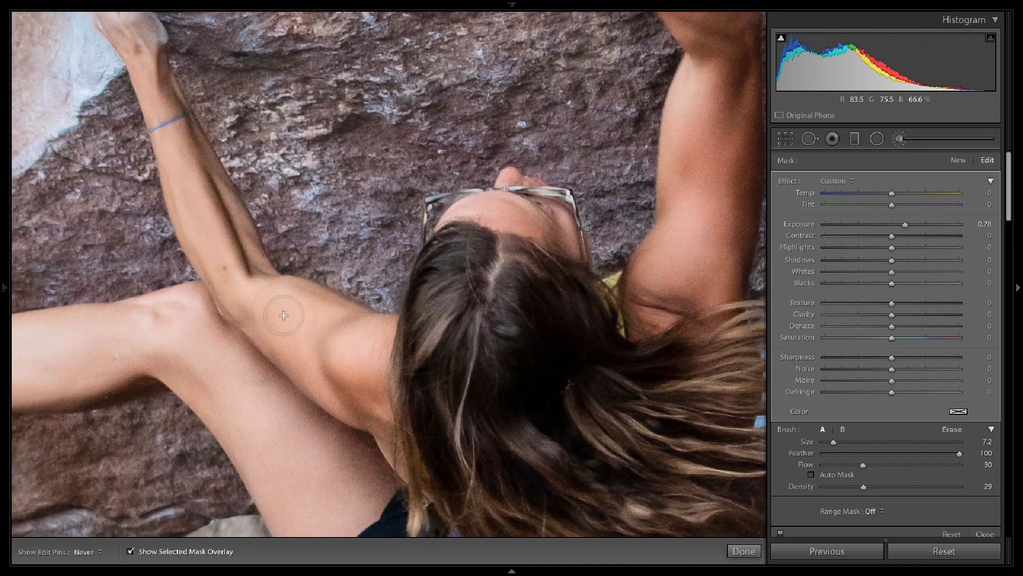
key(h)
key(h)
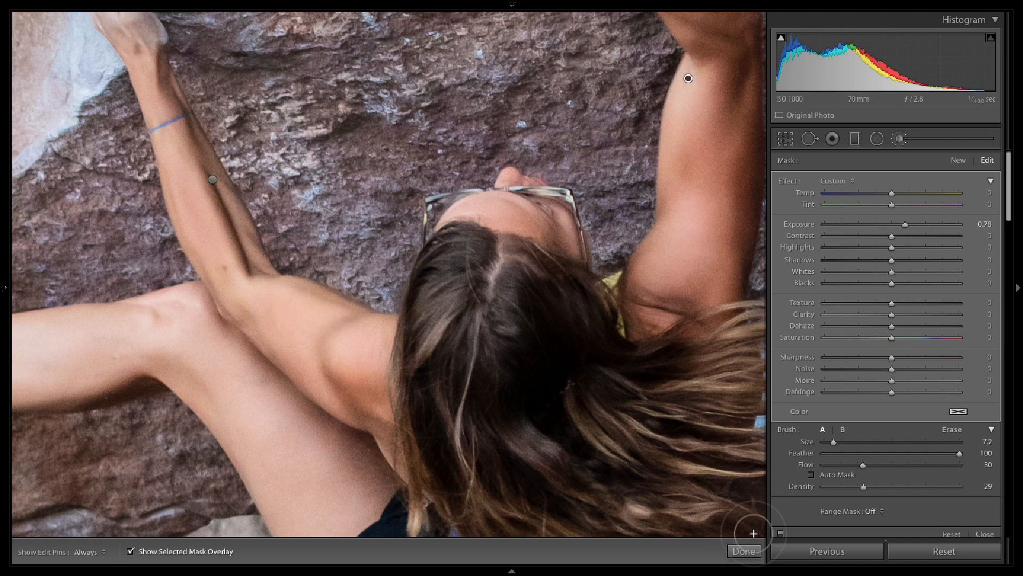
click(745, 551)
click(483, 287)
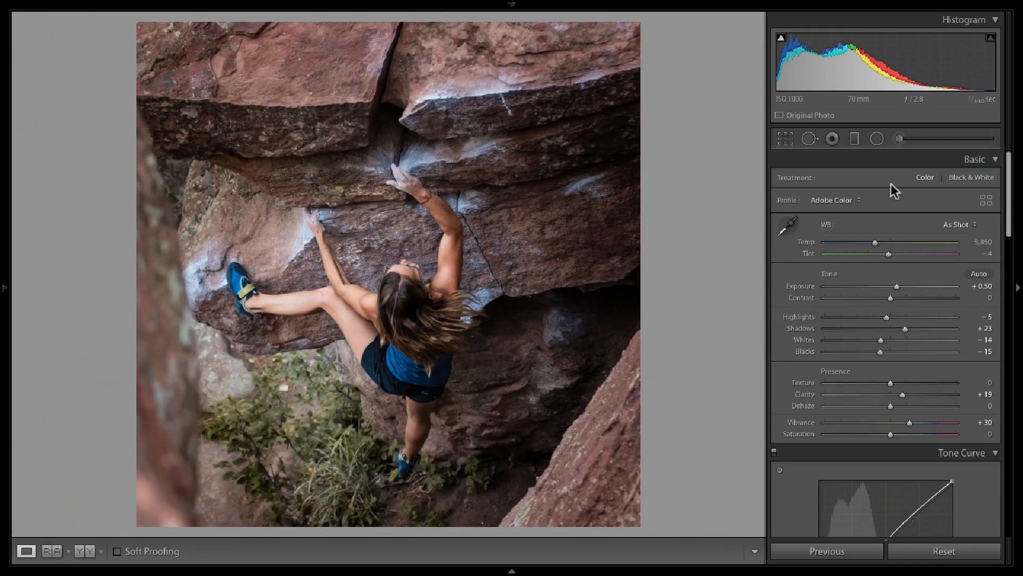
Step: Reopen the brush adjustments, select the darkening adjustment pinned on the forearm, hide the overlay and set Exposure to -0.53
click(903, 139)
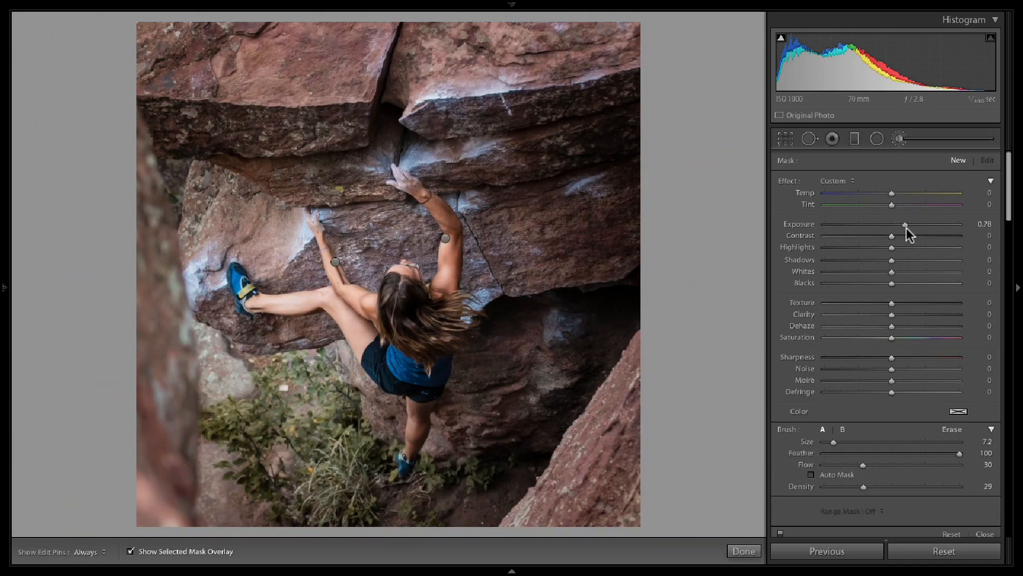
drag(906, 225, 927, 226)
click(335, 261)
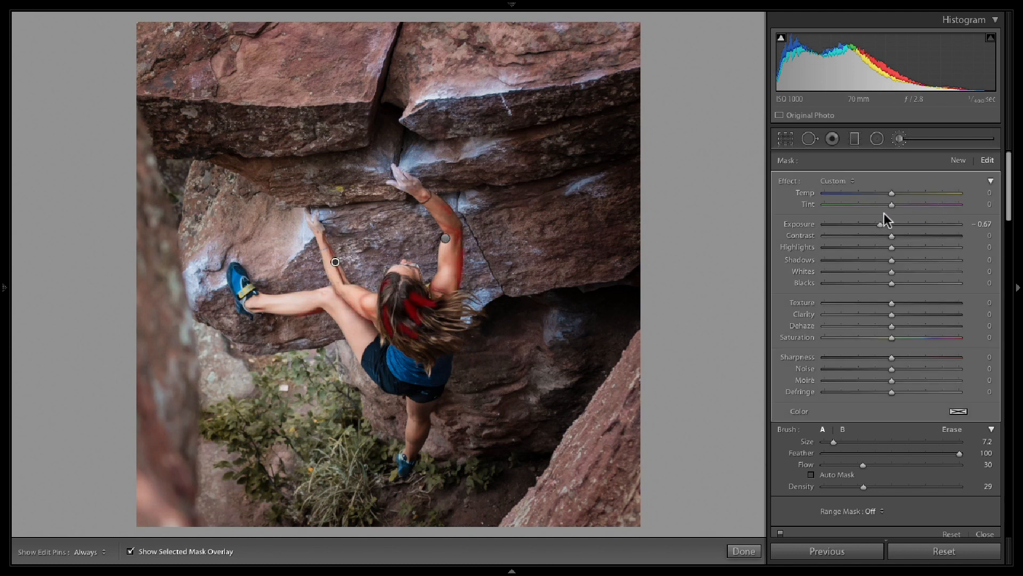
drag(880, 224, 880, 228)
key(o)
mouse_move(865, 223)
mouse_down()
mouse_move(853, 225)
mouse_move(896, 228)
mouse_move(880, 229)
mouse_up()
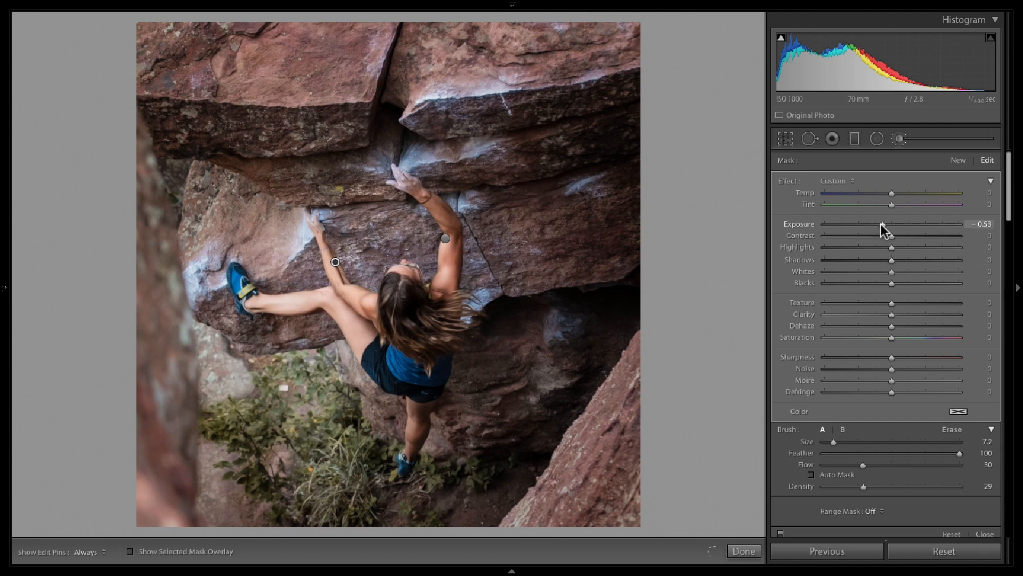
Step: Rebalance the darkening adjustment by setting Shadows to -40 and Exposure to -0.13
click(873, 260)
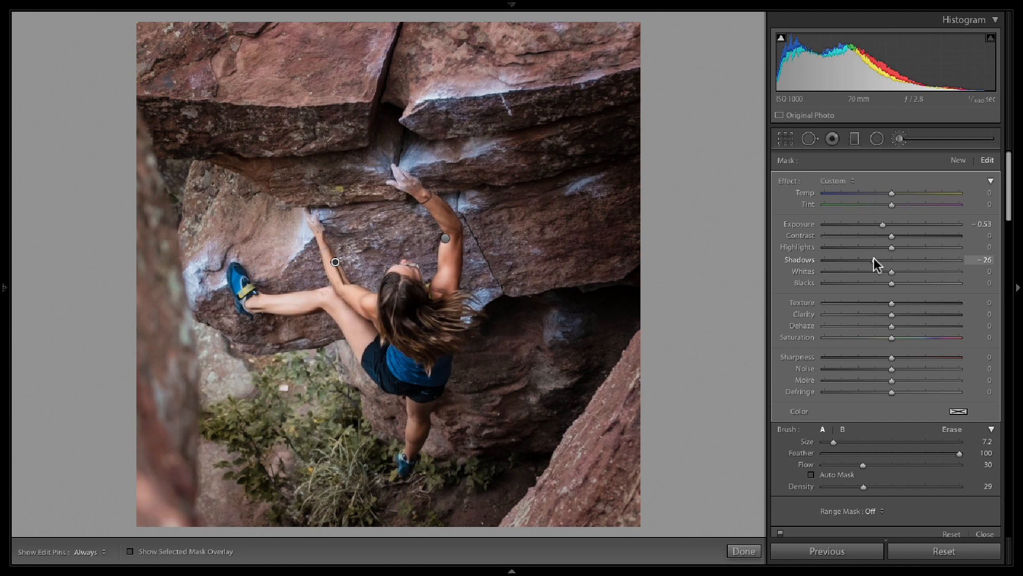
double_click(883, 224)
drag(874, 259, 838, 260)
drag(872, 267, 867, 264)
drag(891, 222, 890, 222)
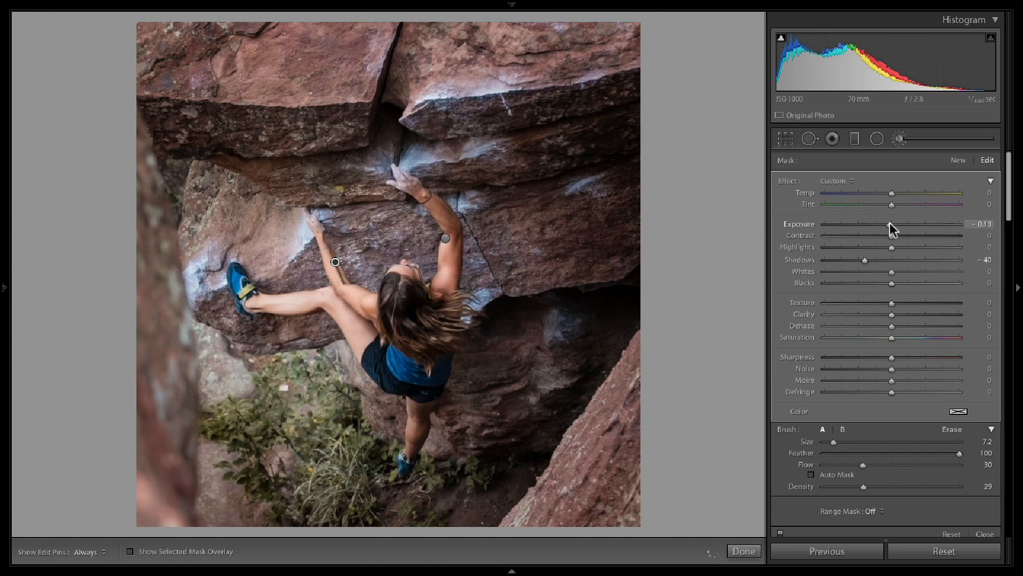
Step: Set up a new brush with Noise 40, Size 16.0, Flow and Density 100 and Auto Mask on, and show the mask overlay
click(450, 251)
drag(644, 235, 603, 325)
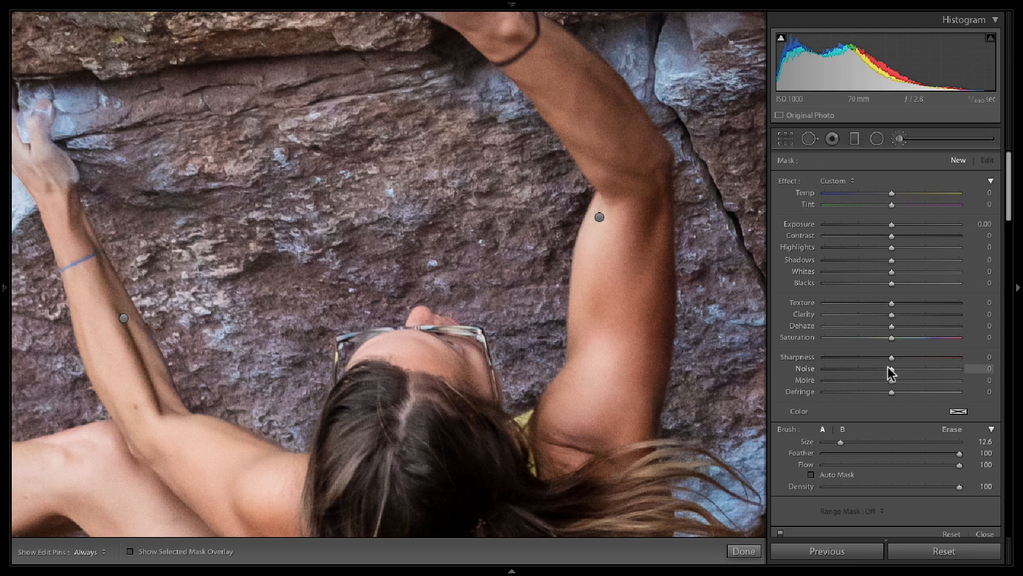
drag(891, 367, 917, 369)
click(812, 475)
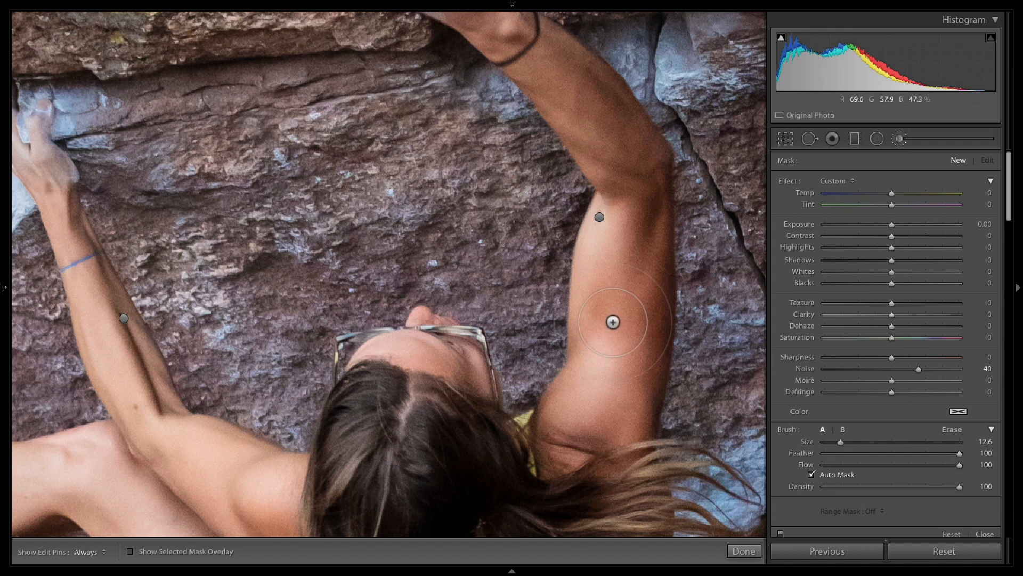
drag(841, 443, 845, 442)
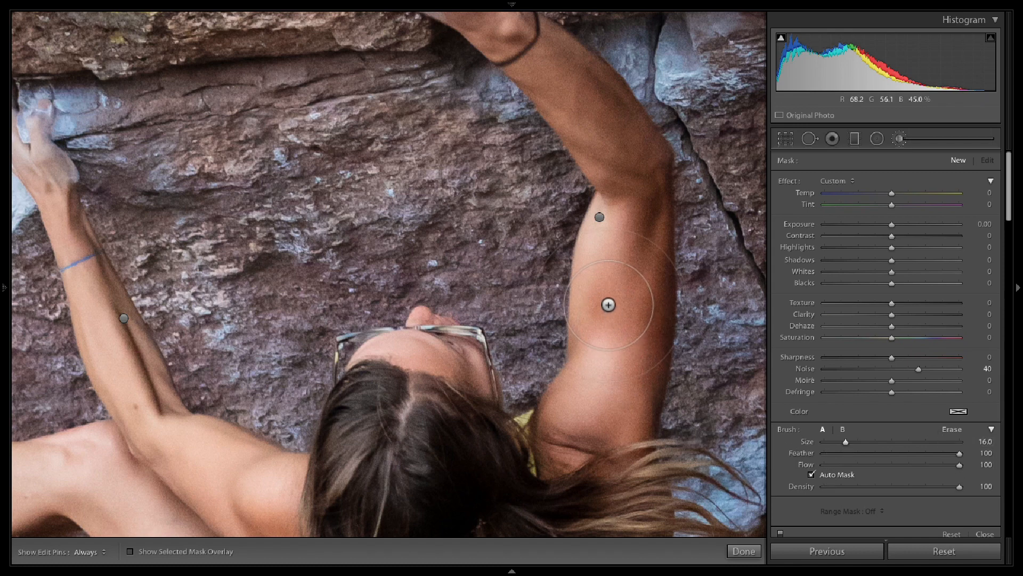
key(o)
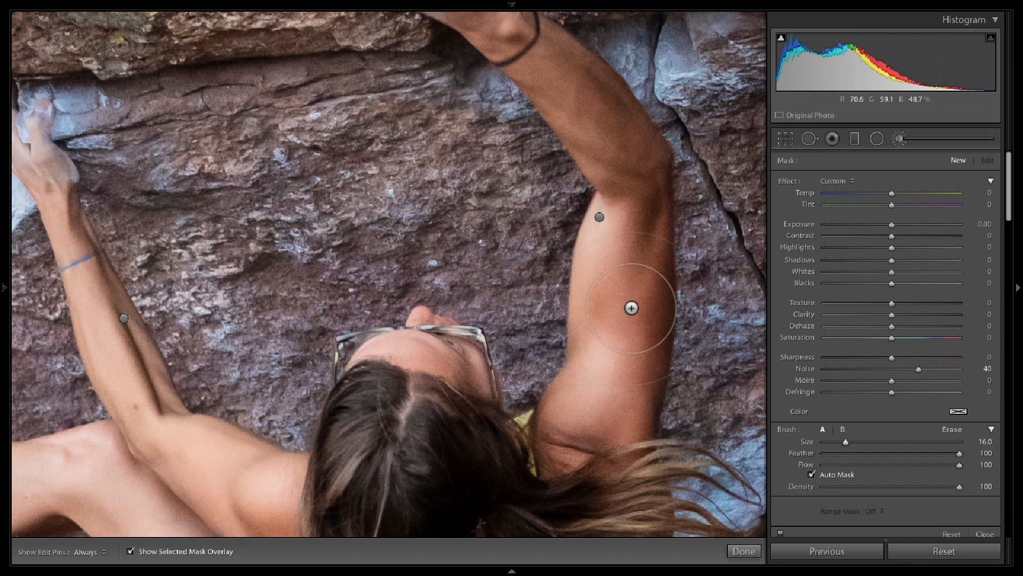
Step: Paint the noise reduction over the raised arm from the shoulder past the elbow into the forearm
mouse_move(624, 288)
mouse_down()
mouse_move(620, 312)
mouse_move(607, 217)
mouse_move(600, 449)
mouse_move(642, 324)
mouse_move(633, 197)
mouse_move(598, 388)
mouse_move(567, 440)
mouse_move(610, 365)
mouse_up()
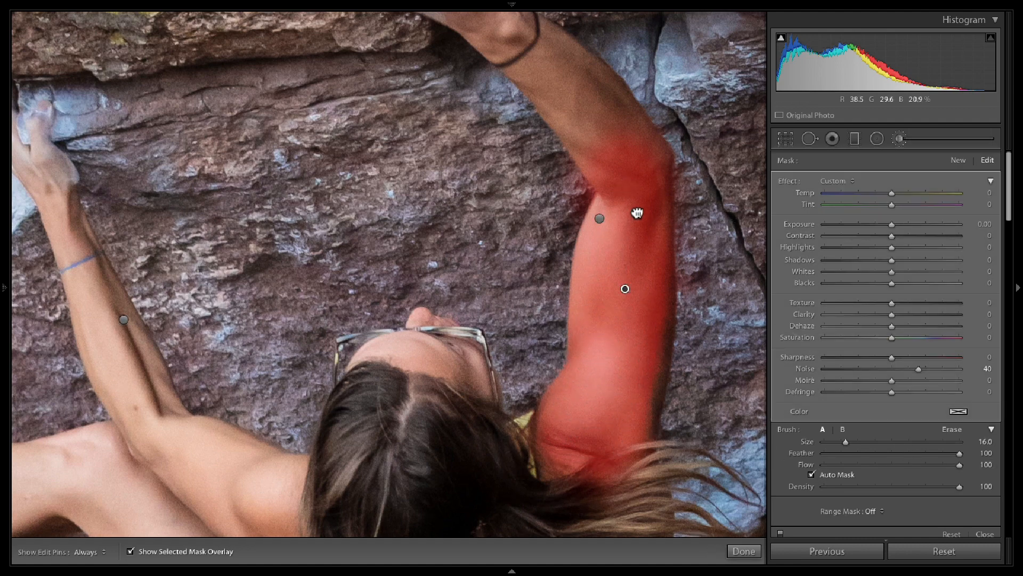
drag(637, 212, 701, 383)
mouse_move(572, 216)
mouse_down()
mouse_move(670, 274)
mouse_move(529, 207)
mouse_move(500, 157)
mouse_move(513, 178)
mouse_up()
Step: Paint the noise reduction over the opposite arm, the thigh and knee, and the extended lower leg down to the ankle
drag(369, 363, 624, 221)
mouse_move(397, 242)
mouse_down()
mouse_move(421, 399)
mouse_move(493, 464)
mouse_move(571, 493)
mouse_move(497, 338)
mouse_move(372, 224)
mouse_move(340, 149)
mouse_move(461, 354)
mouse_move(553, 453)
mouse_move(386, 381)
mouse_move(490, 546)
mouse_move(531, 559)
mouse_up()
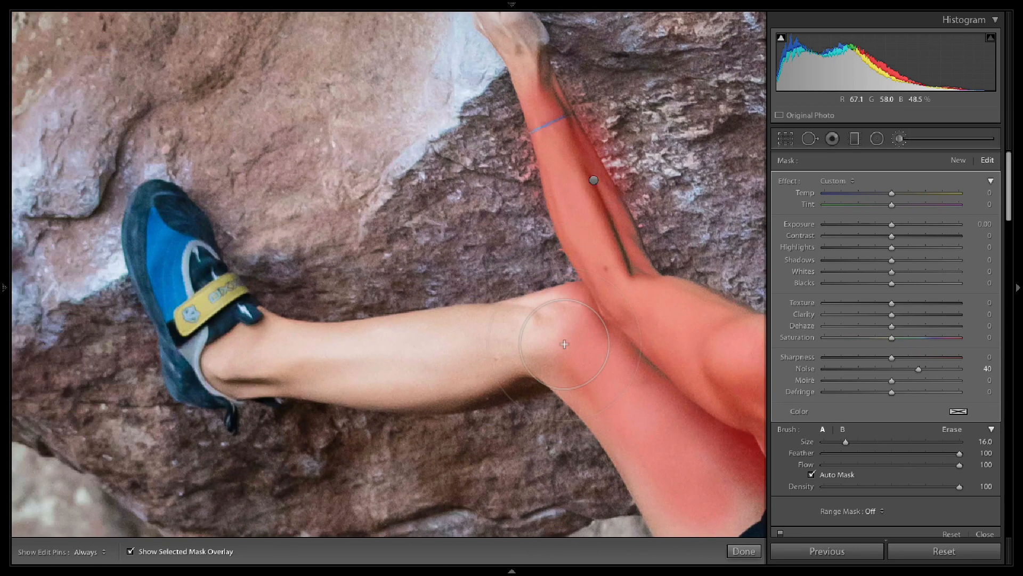
mouse_move(356, 347)
mouse_down()
mouse_move(249, 354)
mouse_move(356, 362)
mouse_move(565, 331)
mouse_move(532, 358)
mouse_move(351, 376)
mouse_move(381, 384)
mouse_move(544, 356)
mouse_move(497, 384)
mouse_move(354, 385)
mouse_move(236, 369)
mouse_move(436, 384)
mouse_up()
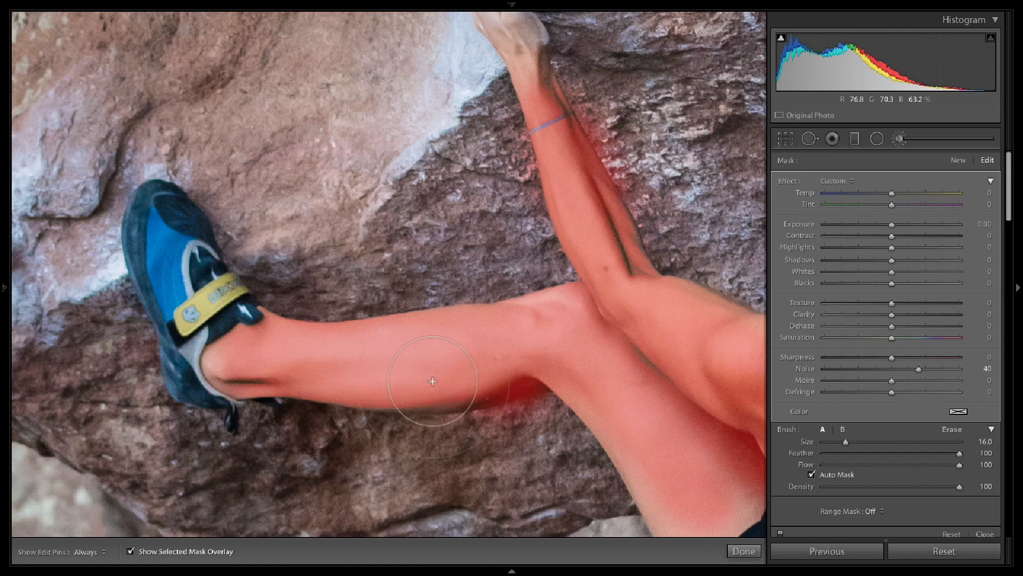
Step: Paint the noise reduction over the climber's face and forehead up to the hairline
key(space)
drag(637, 327, 287, 320)
drag(646, 269, 417, 338)
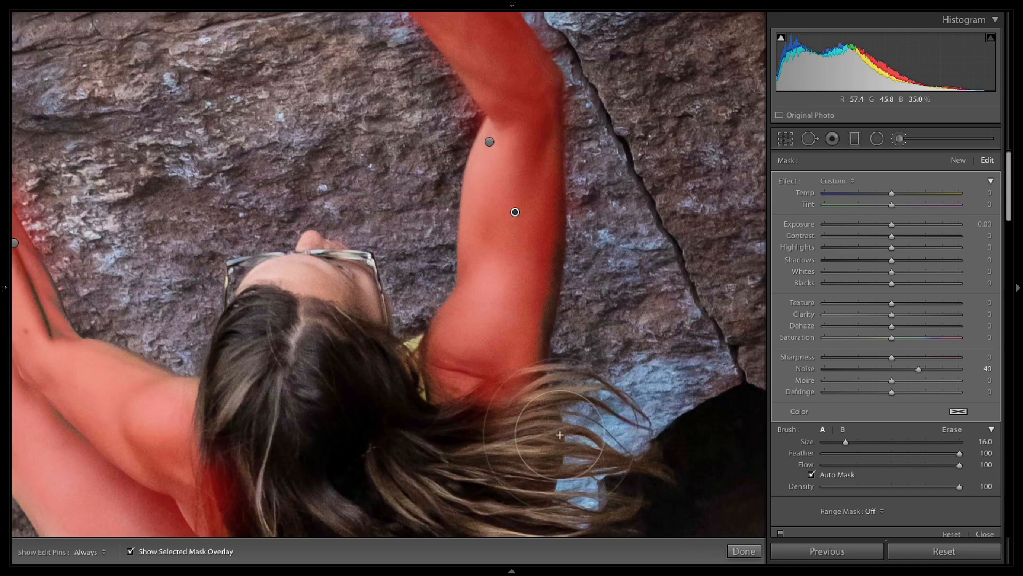
drag(415, 214, 613, 210)
mouse_move(476, 282)
mouse_down()
mouse_move(535, 290)
mouse_move(539, 280)
mouse_move(513, 271)
mouse_move(486, 269)
mouse_move(549, 284)
mouse_up()
Step: Set the brush to erase with Flow 100 and remove the mask overspill on the rock beneath the bent knee
key(space)
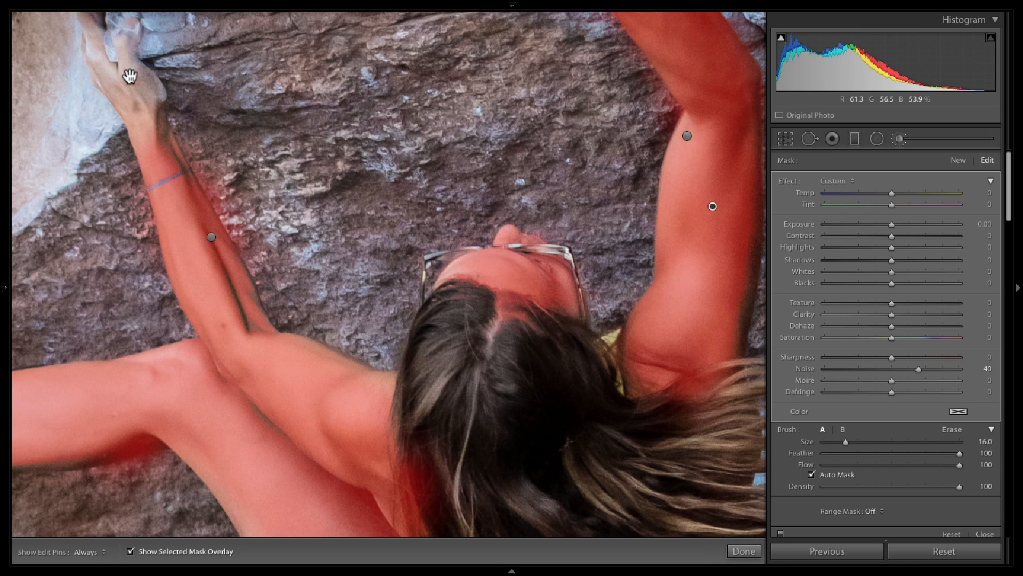
drag(129, 80, 165, 145)
scroll(539, 215, down, 5)
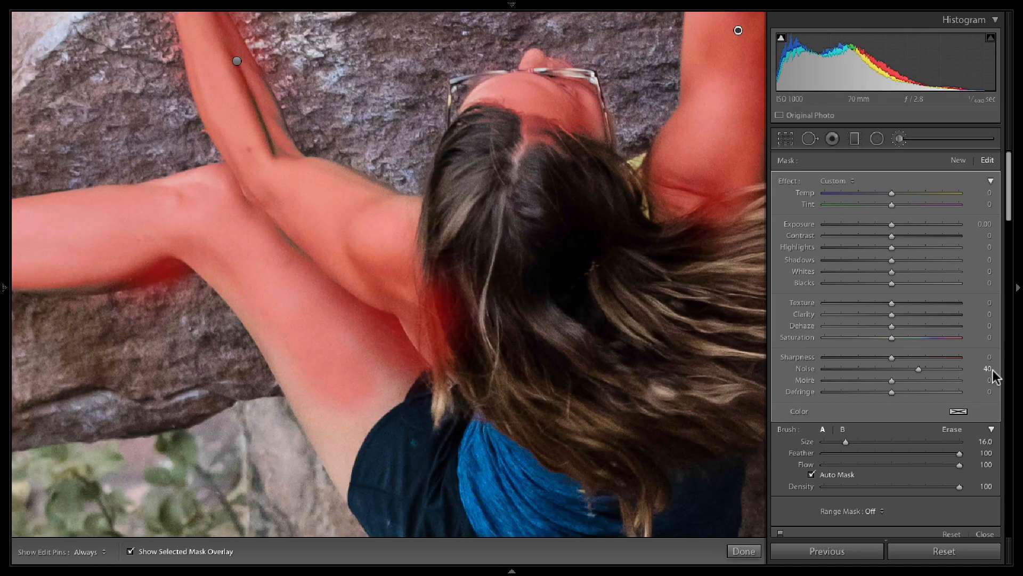
click(952, 429)
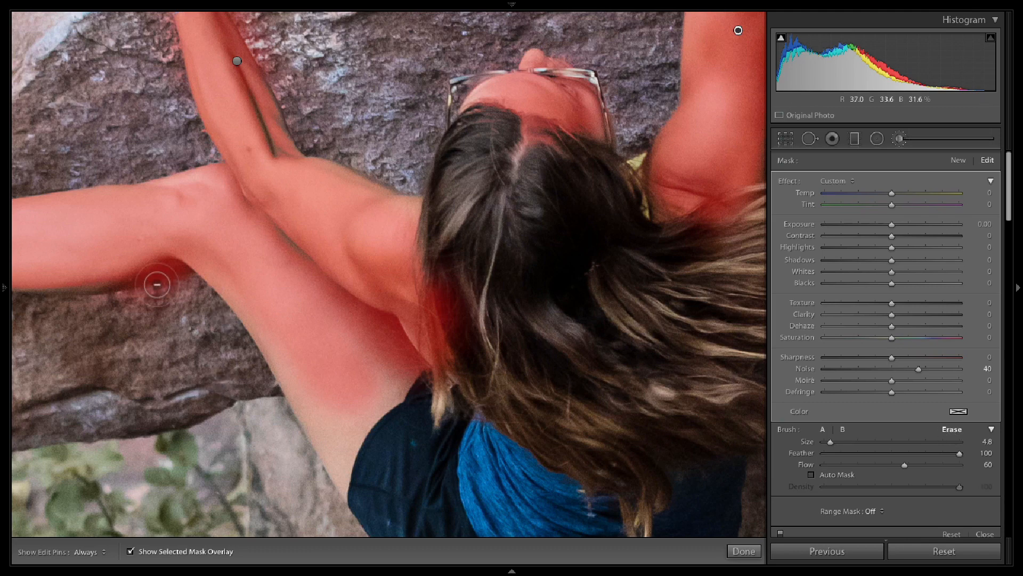
mouse_move(148, 298)
mouse_down()
mouse_move(182, 288)
mouse_move(99, 318)
mouse_move(179, 293)
mouse_move(119, 305)
mouse_move(174, 299)
mouse_up()
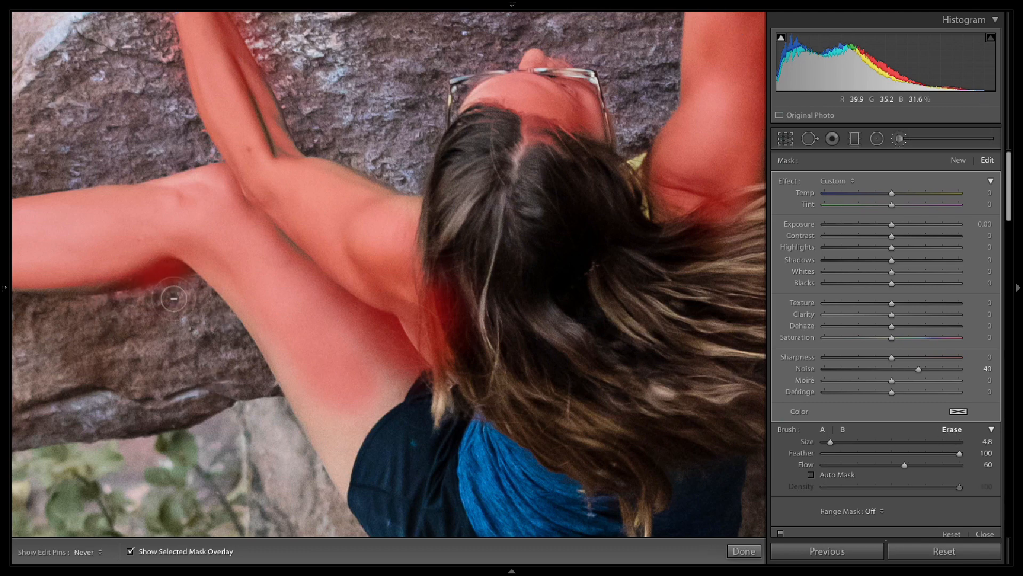
drag(912, 463, 1005, 469)
key(h)
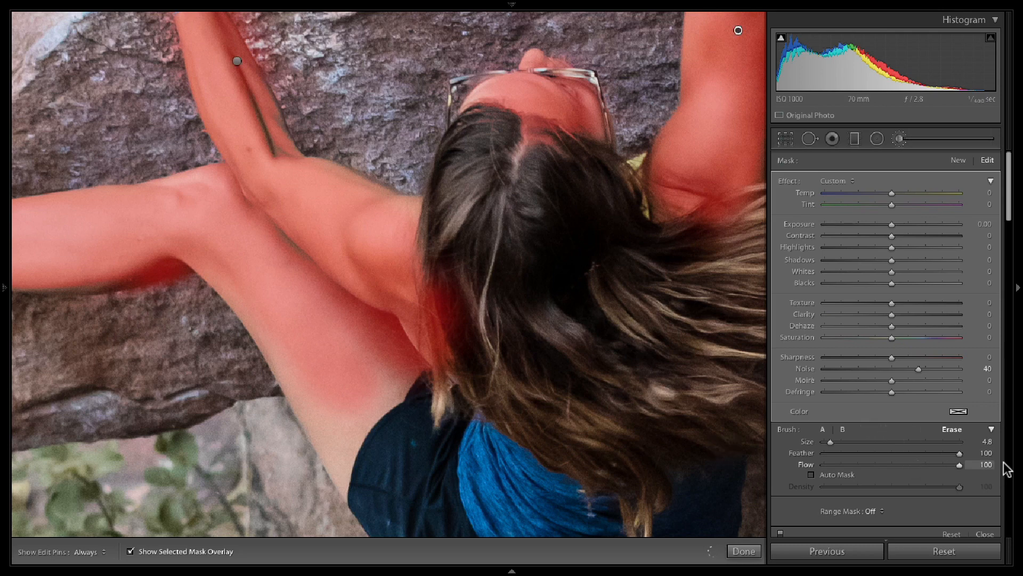
key(h)
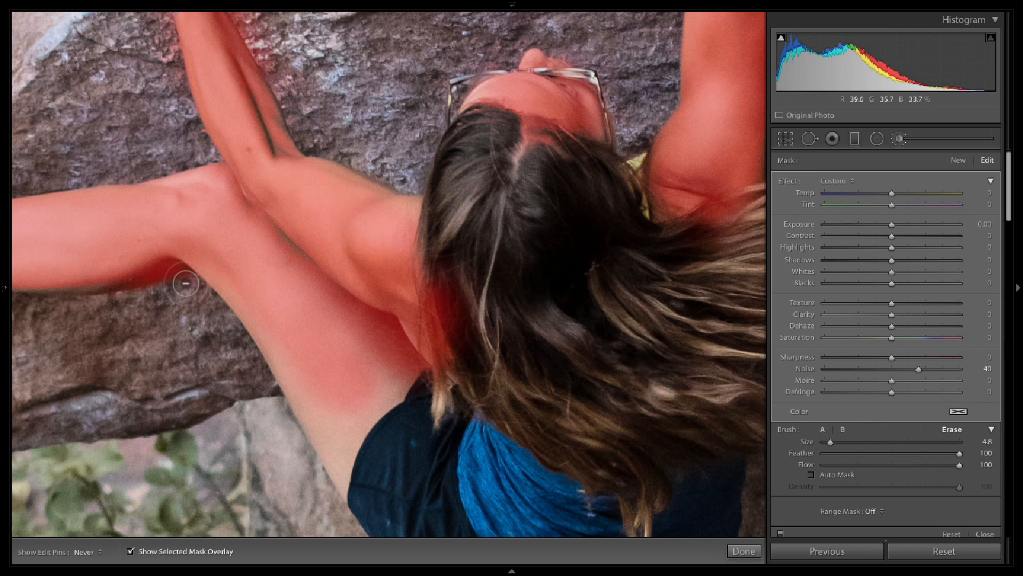
Step: Erase the noise mask's overspill on the rock beside the raised wrist and forearm
drag(611, 225, 308, 423)
drag(388, 164, 480, 241)
key(h)
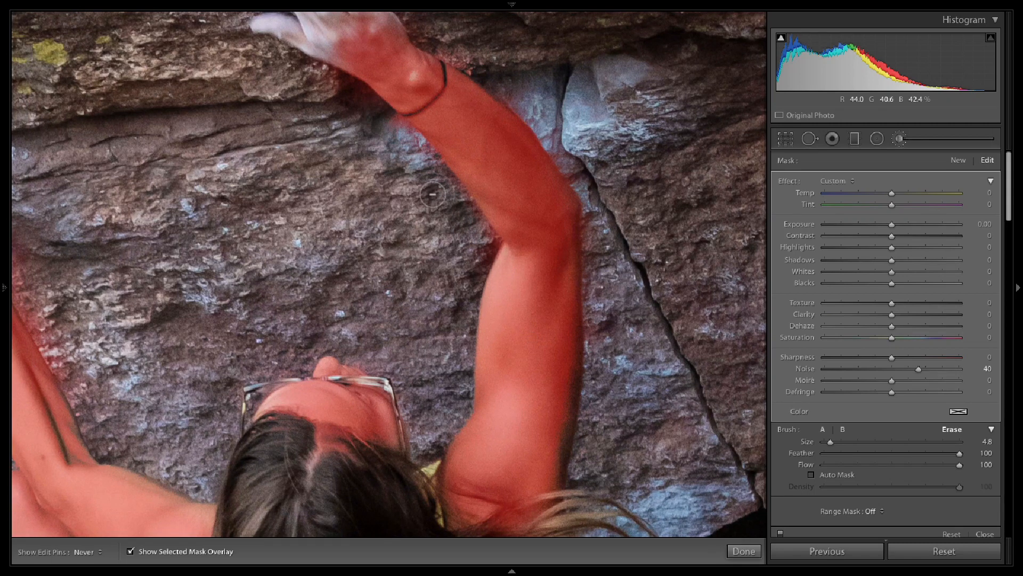
drag(445, 41, 479, 60)
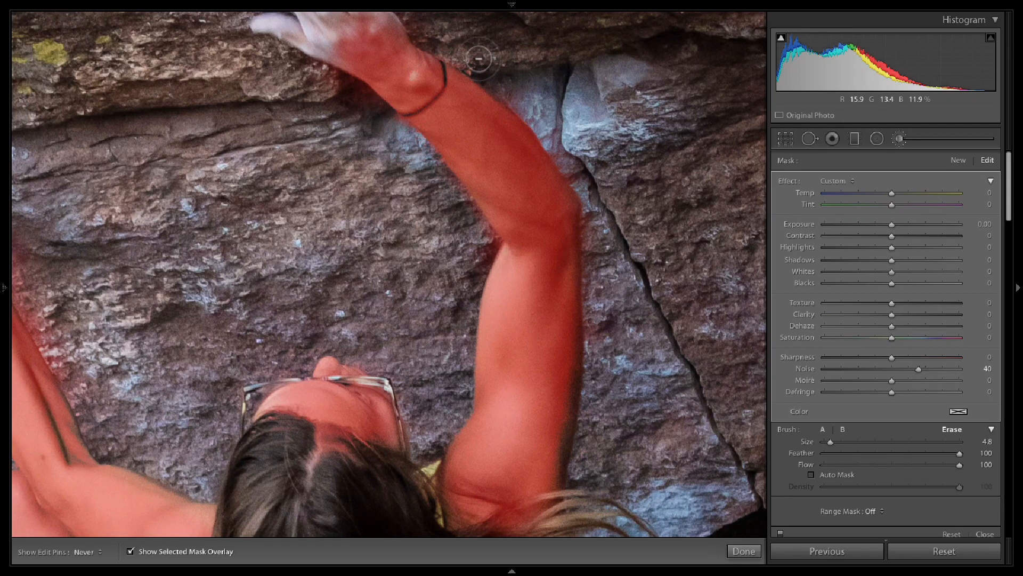
key(h)
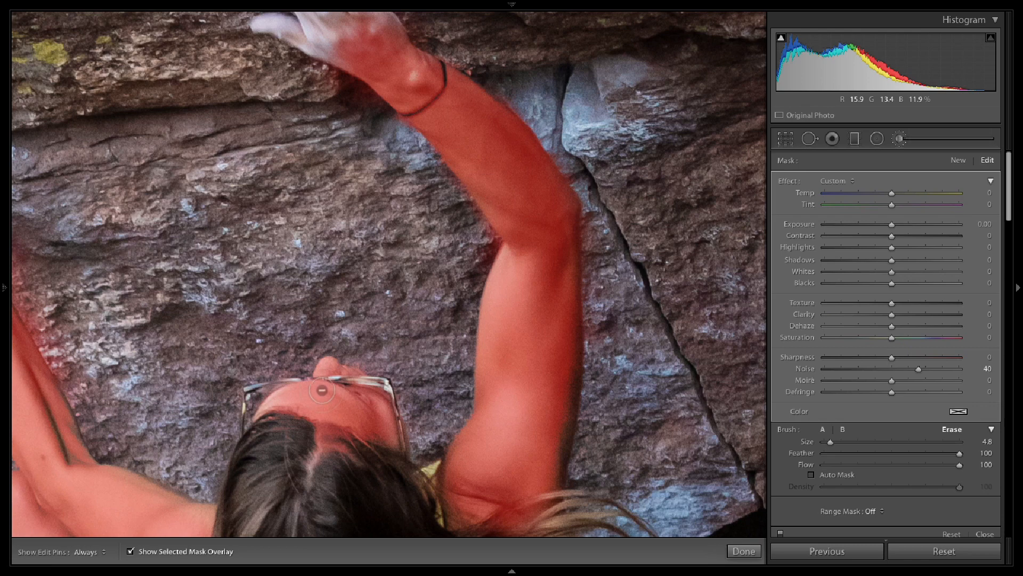
key(z)
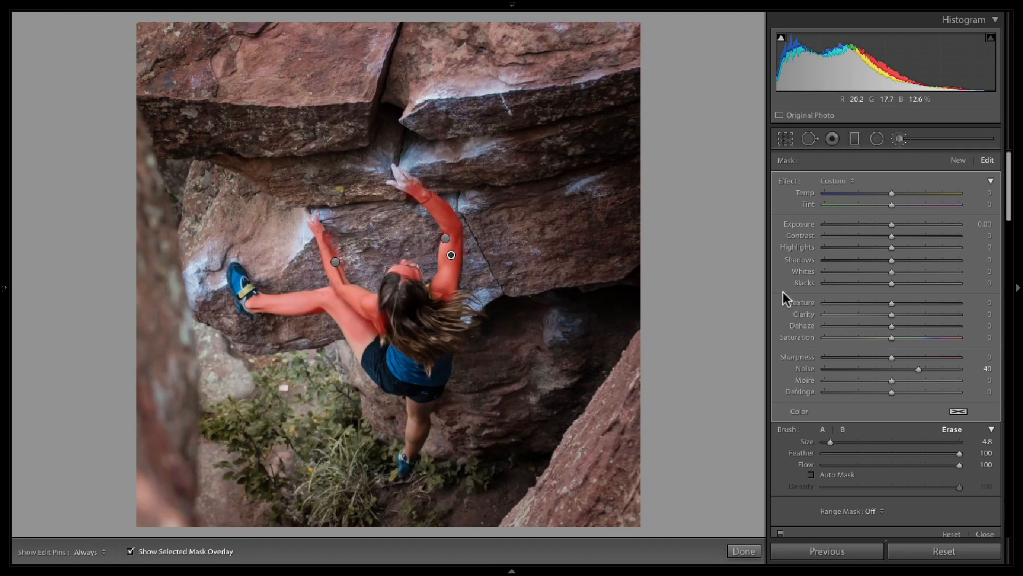
Step: Paint the noise reduction over the upper thigh and the hanging lower leg with brush A at Size 6.2
click(824, 429)
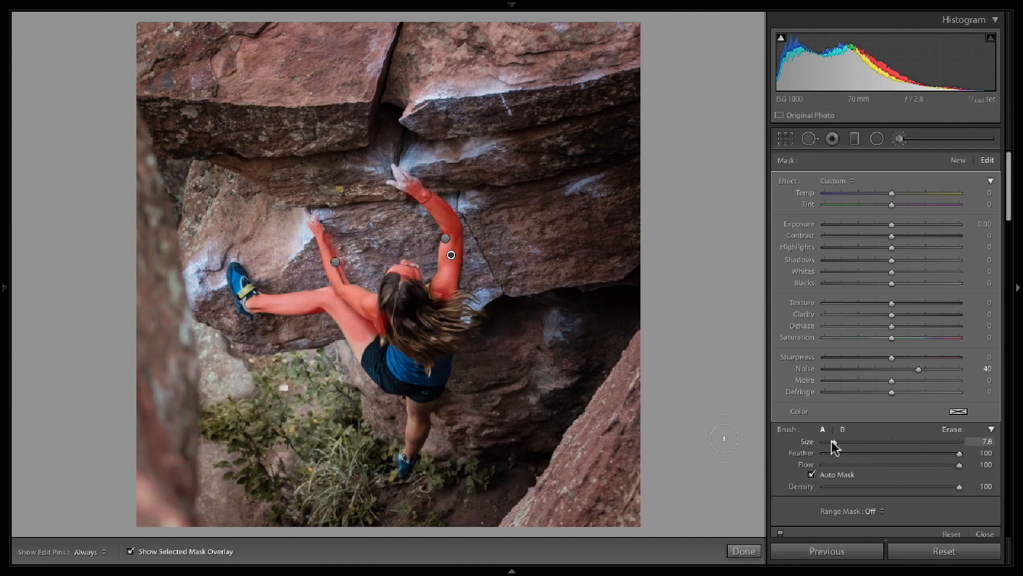
mouse_move(358, 331)
mouse_down()
mouse_move(370, 361)
mouse_move(347, 320)
mouse_up()
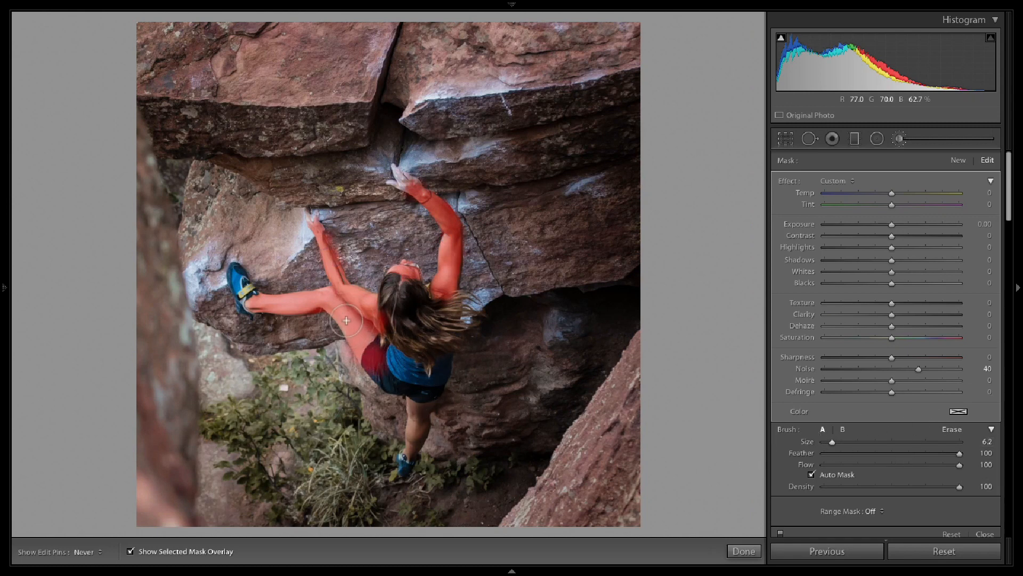
key(h)
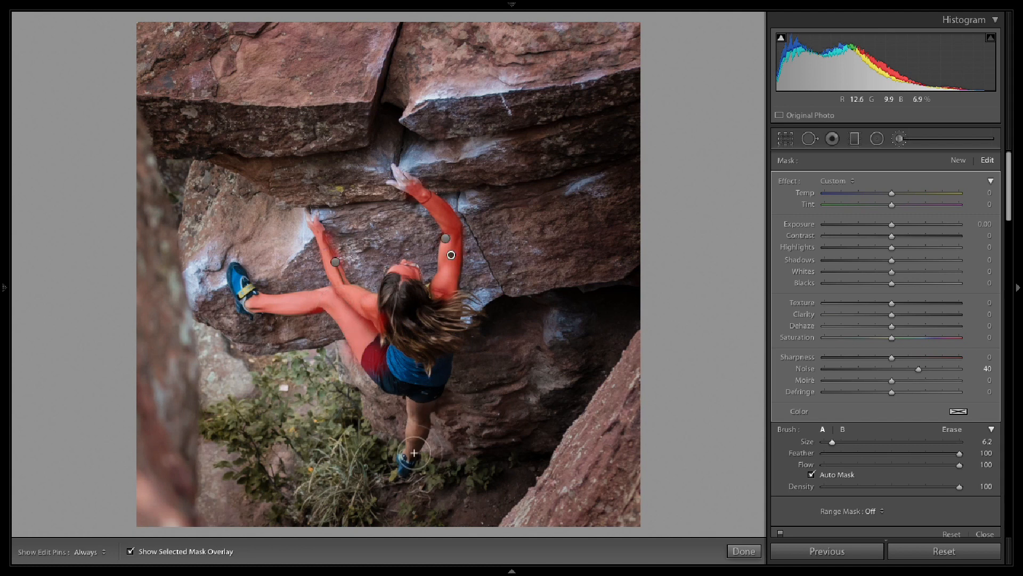
drag(423, 420, 413, 456)
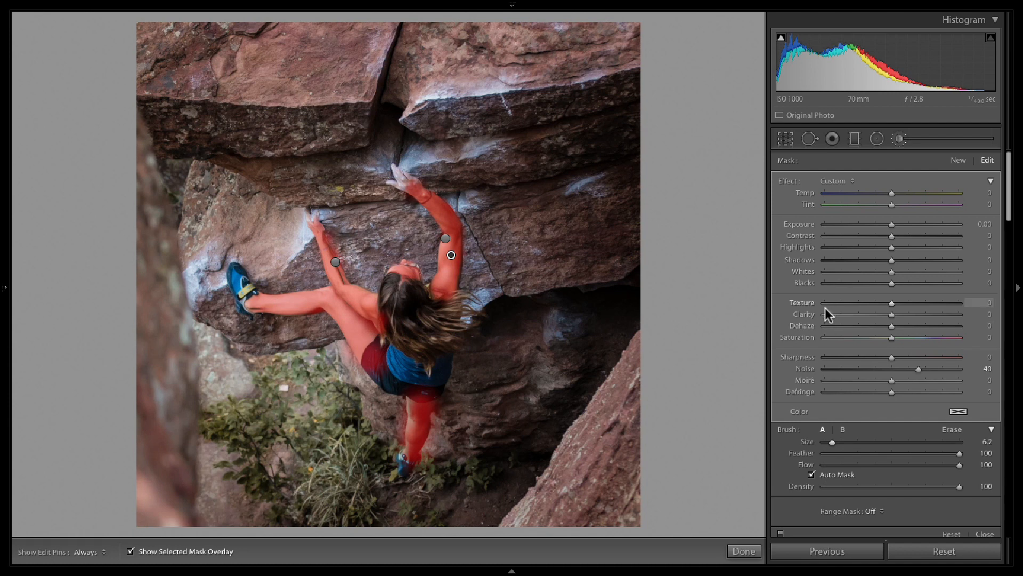
Step: Hide the mask overlay and set the skin adjustment's Noise to 57 while judging the arm up close
key(o)
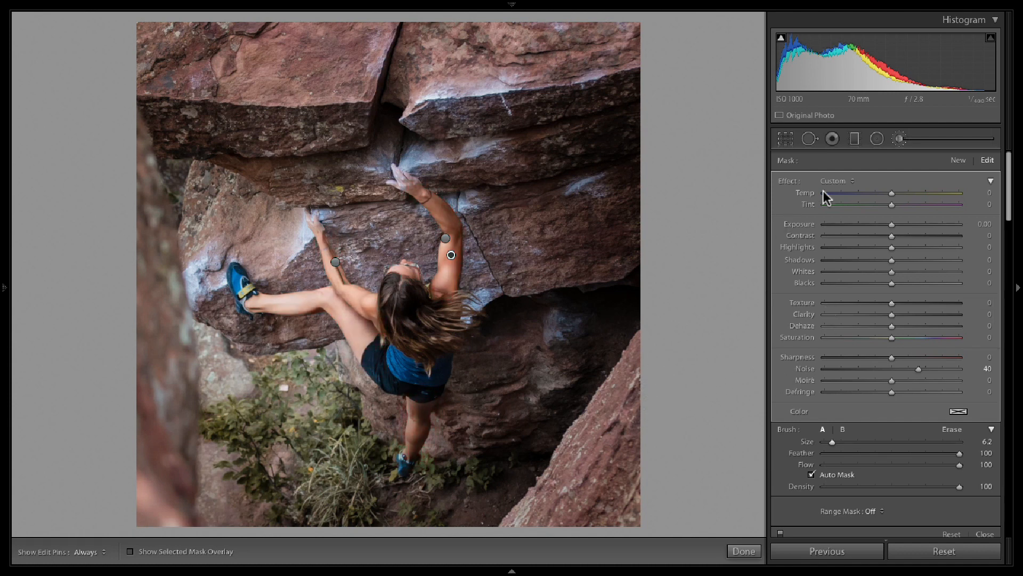
double_click(919, 367)
click(919, 367)
click(423, 234)
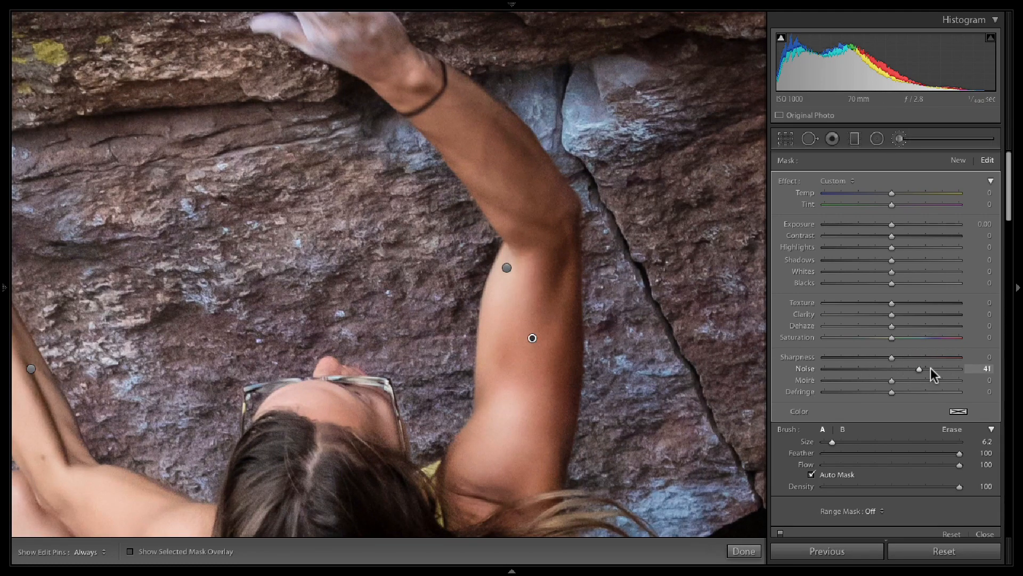
click(928, 368)
key(z)
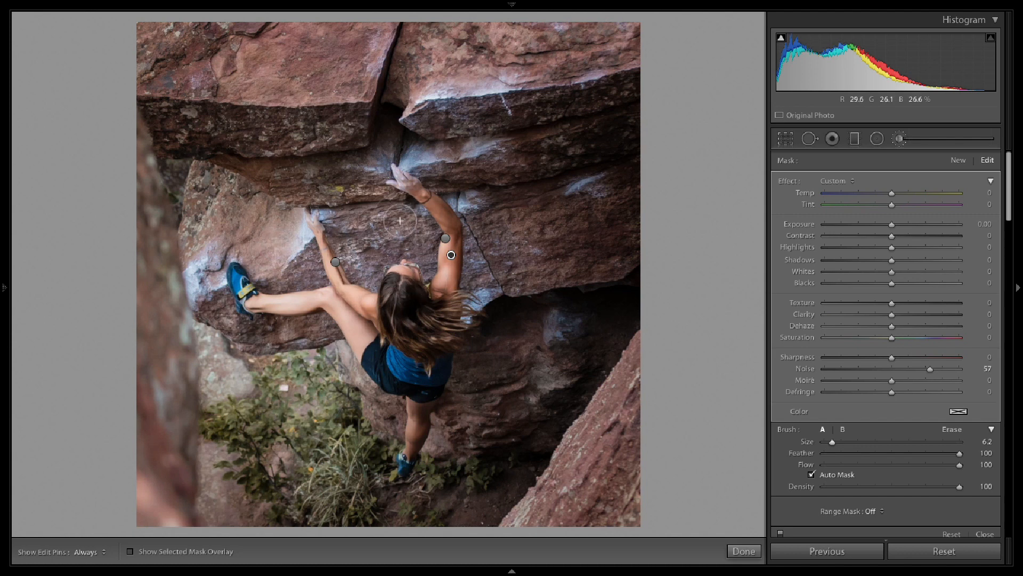
Step: Add a radial filter around the climber's raised hand, with Feather 50 and Invert off so it affects the area outside
click(877, 139)
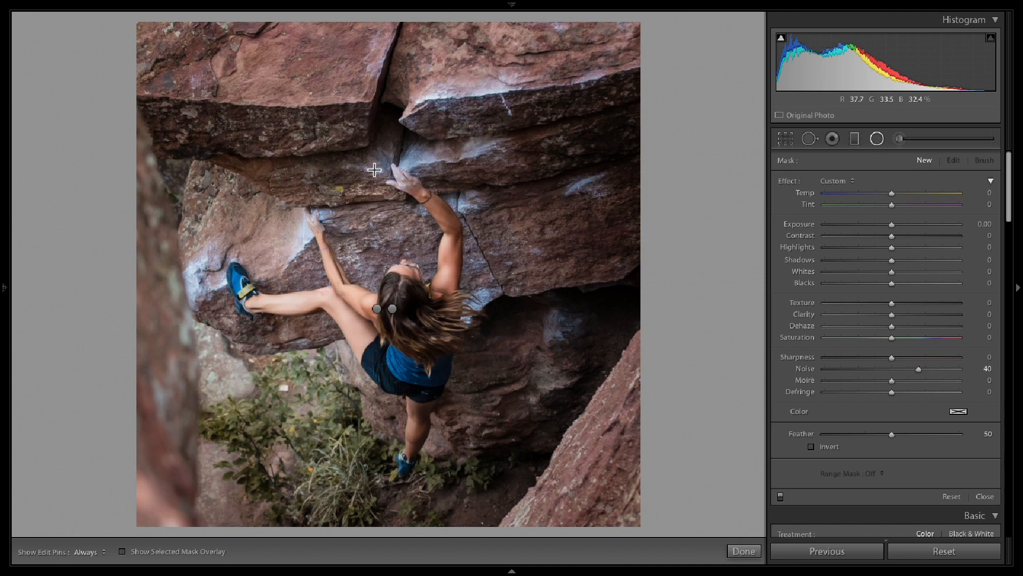
drag(438, 195, 451, 208)
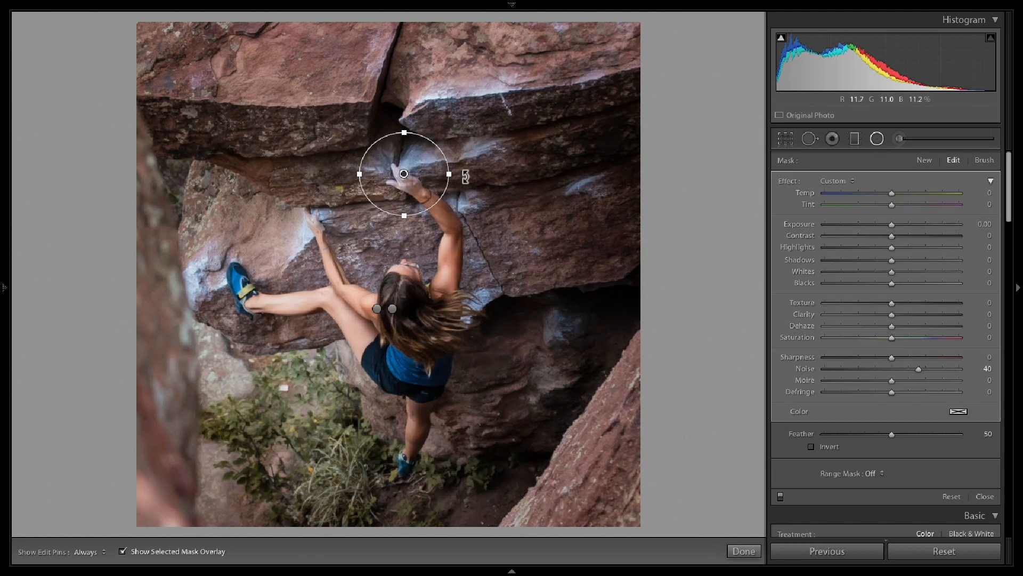
key(o)
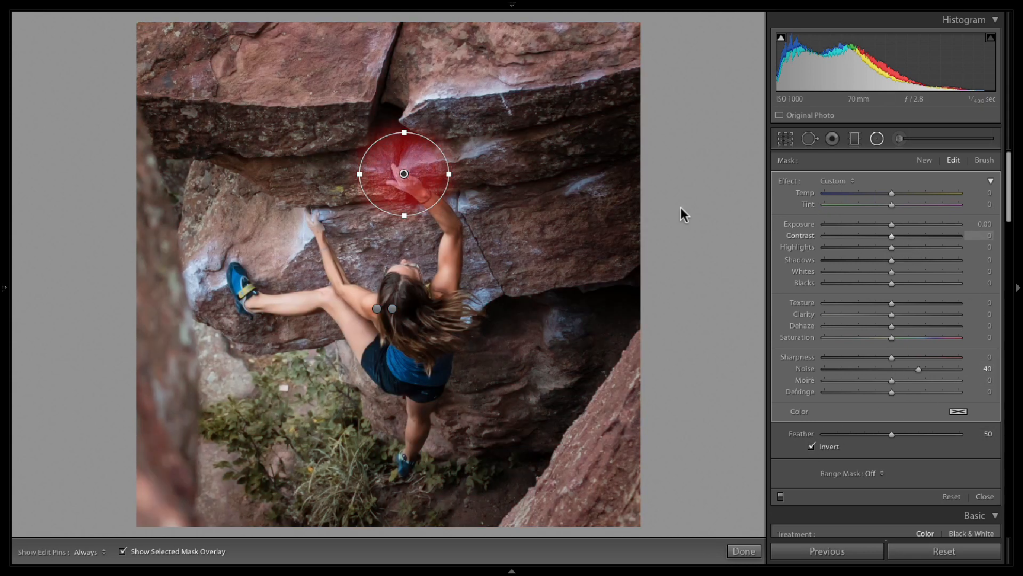
key(o)
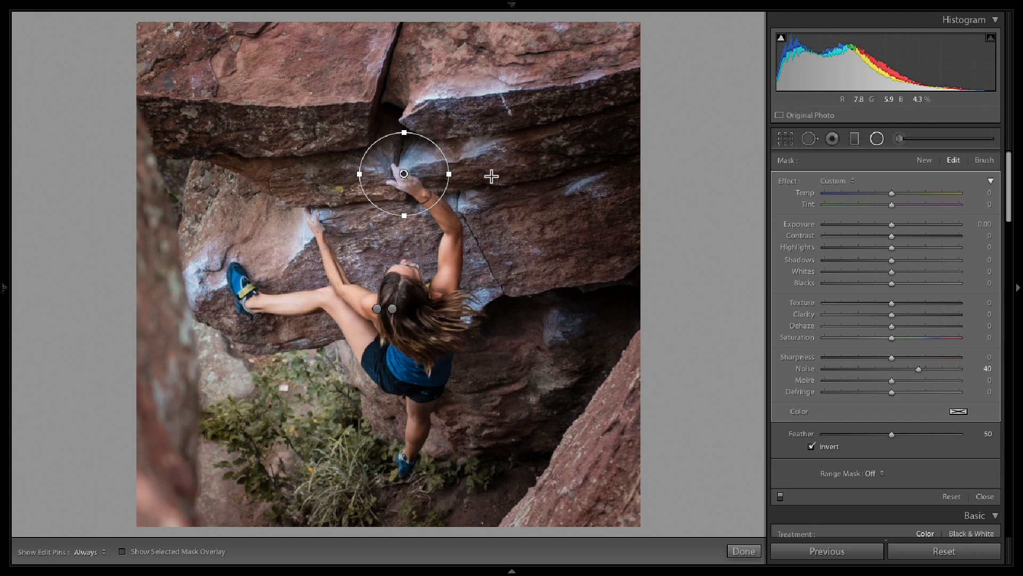
click(821, 447)
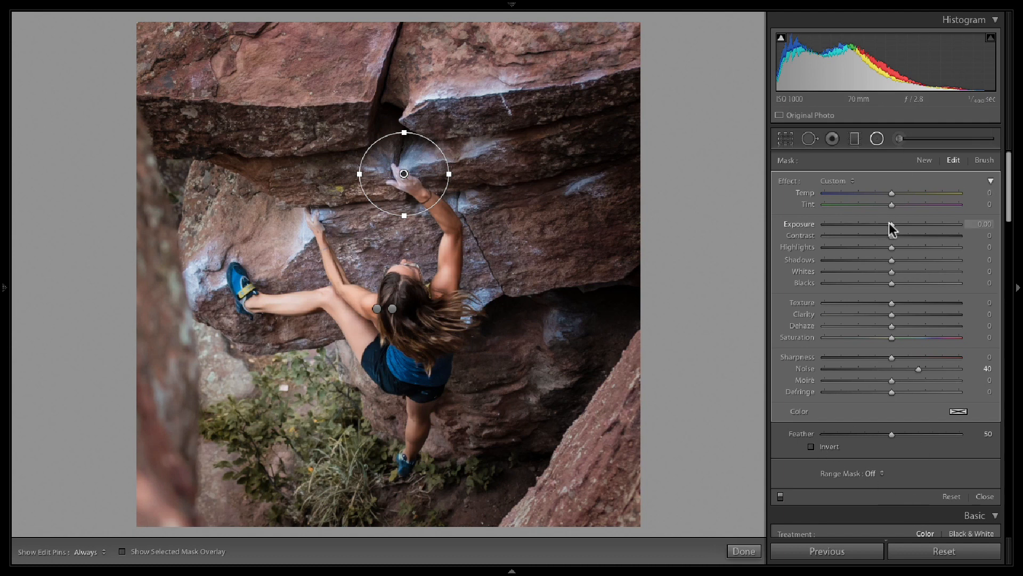
Step: Reset the radial filter's Noise to 0 and set its Exposure to -0.57
double_click(919, 369)
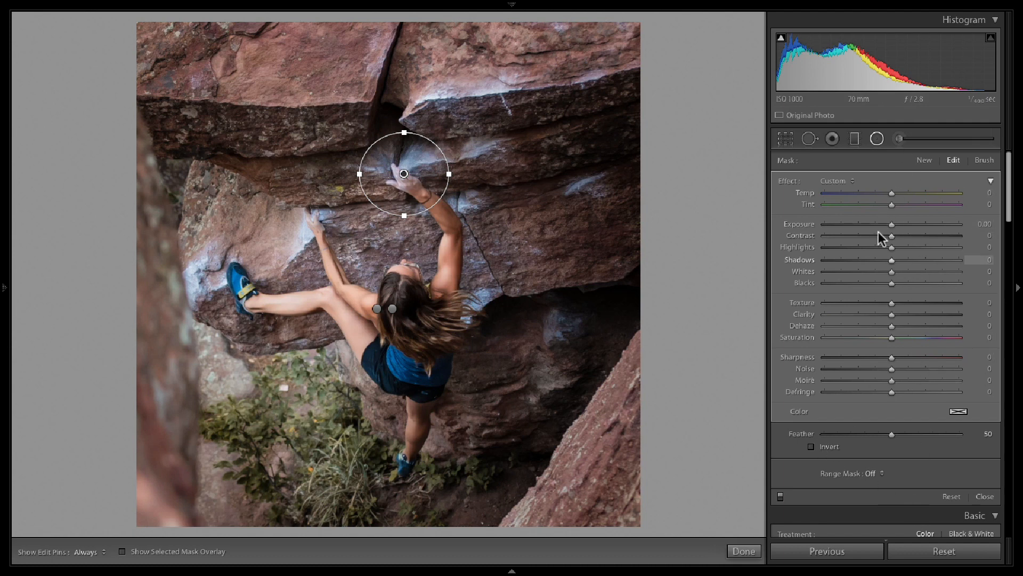
click(880, 224)
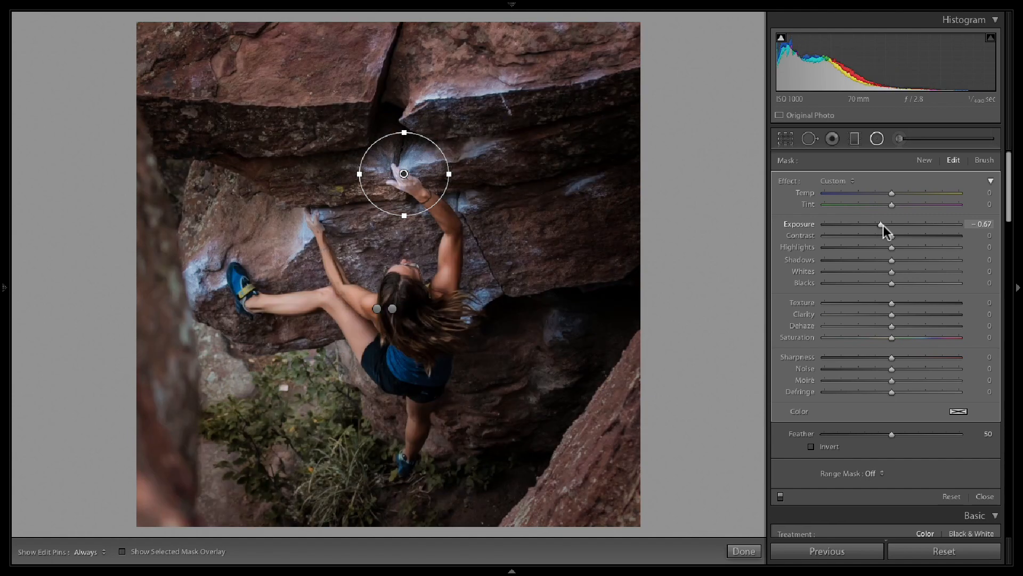
drag(881, 226, 880, 228)
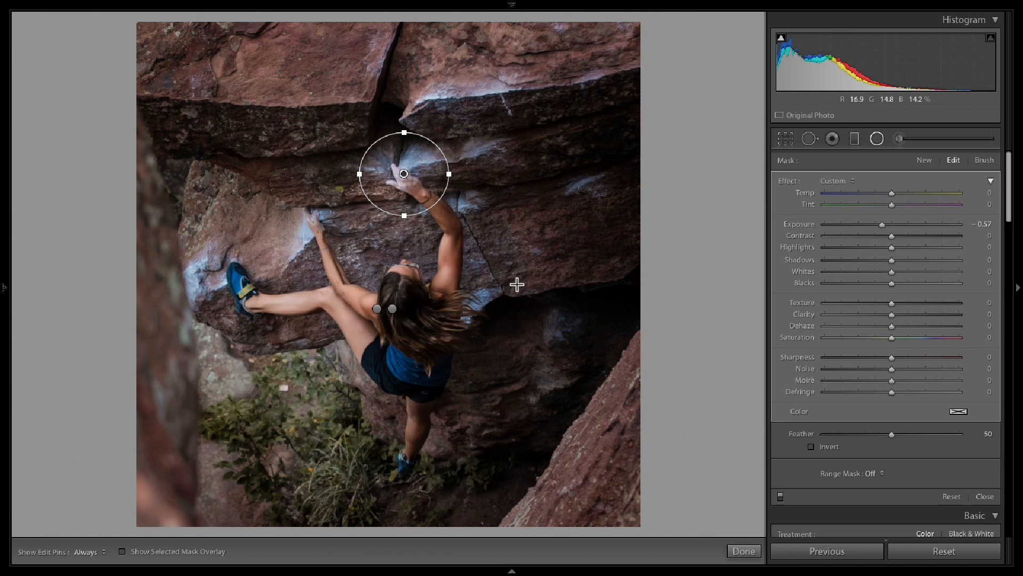
Step: Show the radial filter's mask and erase it from the raised arm, head and torso with its brush
key(o)
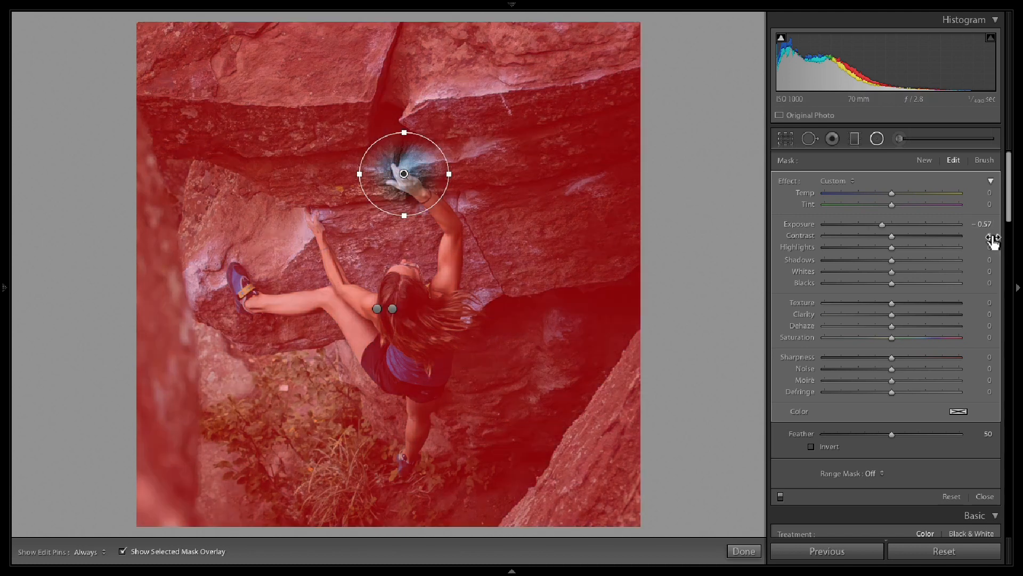
click(984, 160)
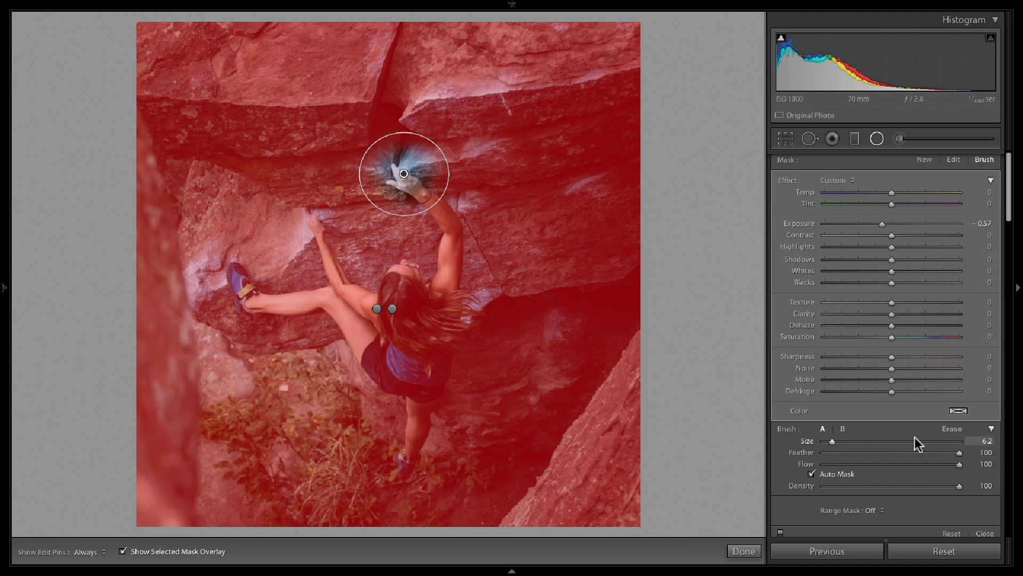
click(952, 429)
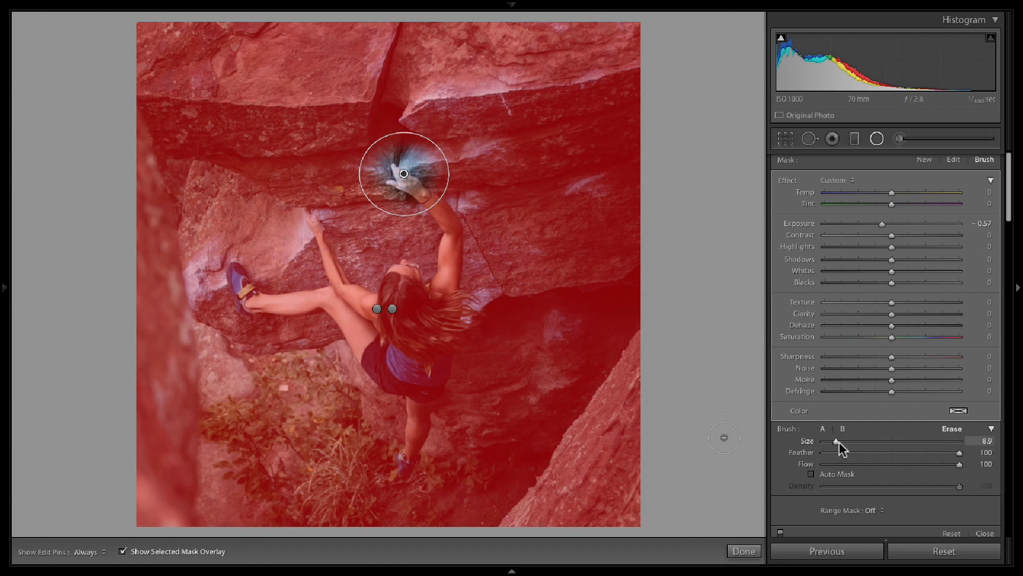
drag(838, 442, 846, 443)
key(h)
mouse_move(445, 207)
mouse_down()
mouse_move(411, 446)
mouse_move(415, 351)
mouse_move(367, 301)
mouse_move(411, 286)
mouse_move(435, 390)
mouse_move(400, 302)
mouse_up()
key(h)
Step: Erase the radial mask from the extended leg and foot and the lower arm at Size 8.1, then finish the filter
drag(843, 441, 834, 441)
drag(235, 322, 237, 273)
key(h)
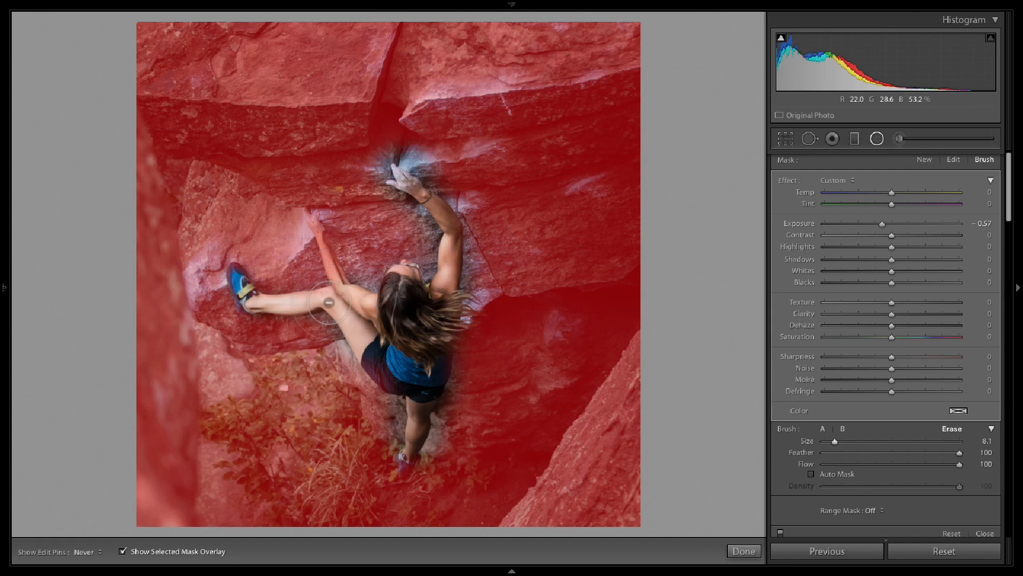
mouse_move(329, 302)
mouse_down()
mouse_move(315, 212)
mouse_move(318, 250)
mouse_move(379, 324)
mouse_move(411, 342)
mouse_move(399, 311)
mouse_move(417, 376)
mouse_move(411, 465)
mouse_move(422, 341)
mouse_move(441, 289)
mouse_move(438, 342)
mouse_move(448, 327)
mouse_move(441, 354)
mouse_move(402, 297)
mouse_move(403, 276)
mouse_move(407, 309)
mouse_up()
key(h)
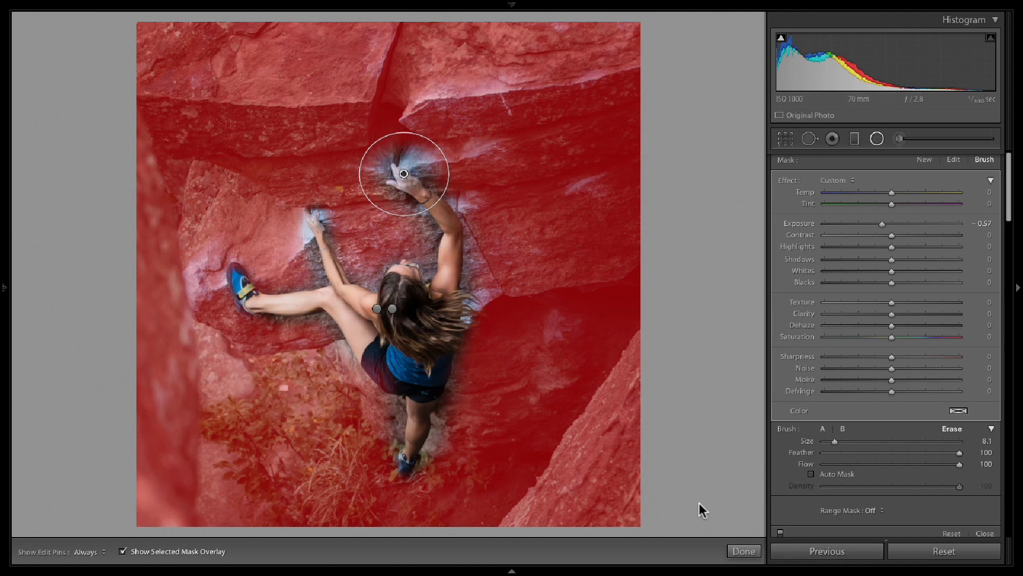
key(o)
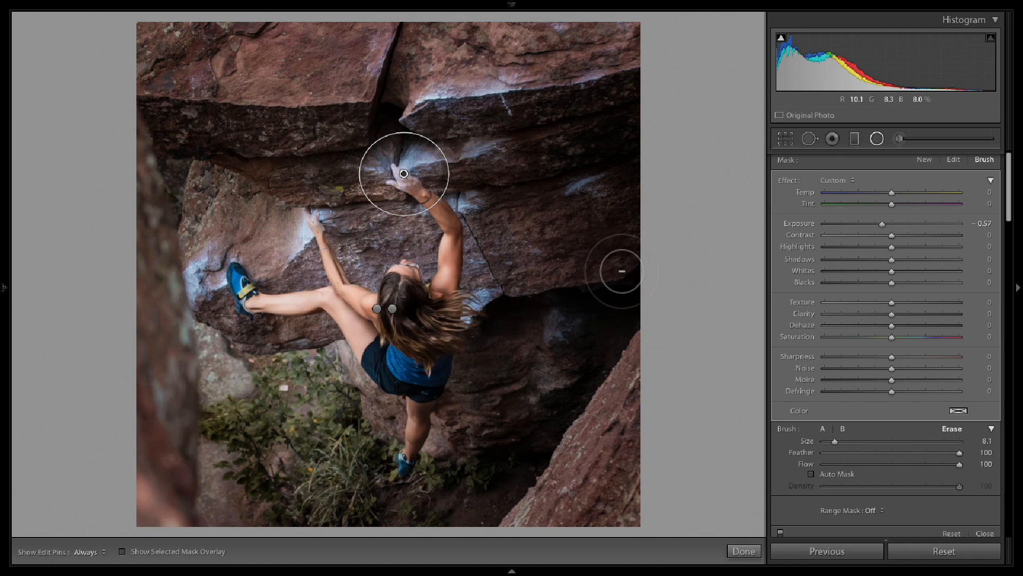
click(744, 551)
Step: Compare the original photo with the edited version
key(backslash)
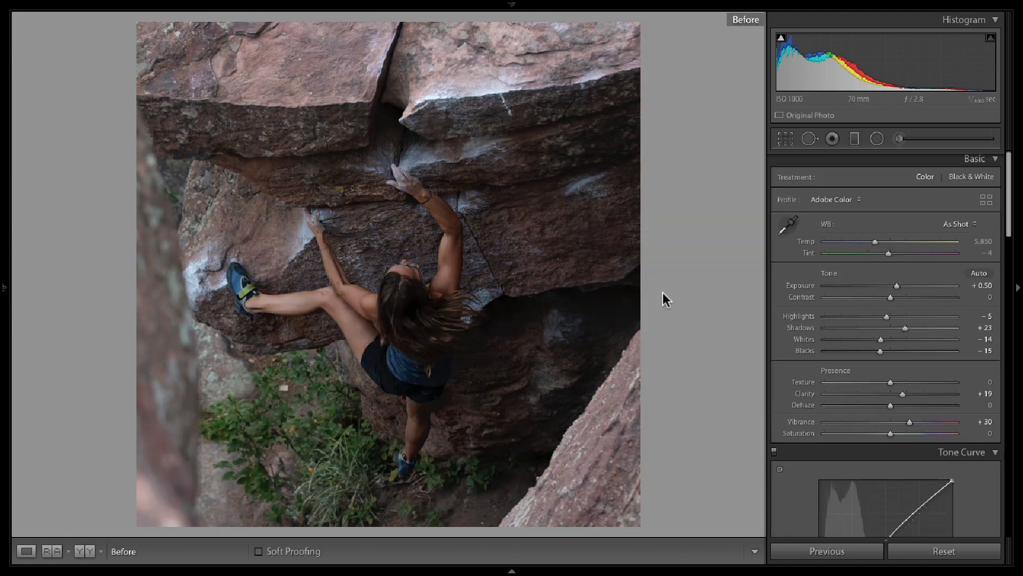
key(backslash)
key(backslash)
key(backslash)
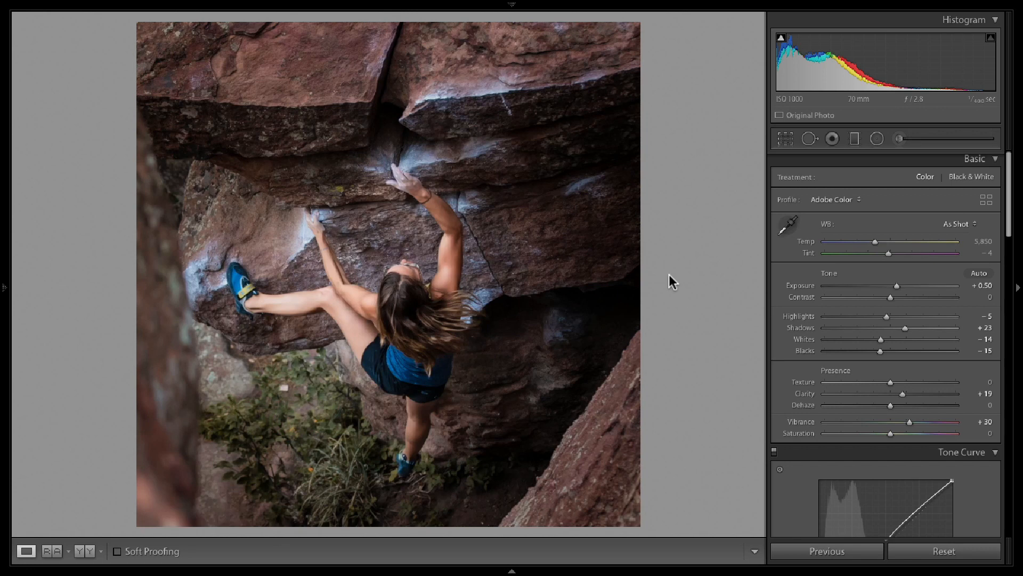
key(backslash)
key(backslash)
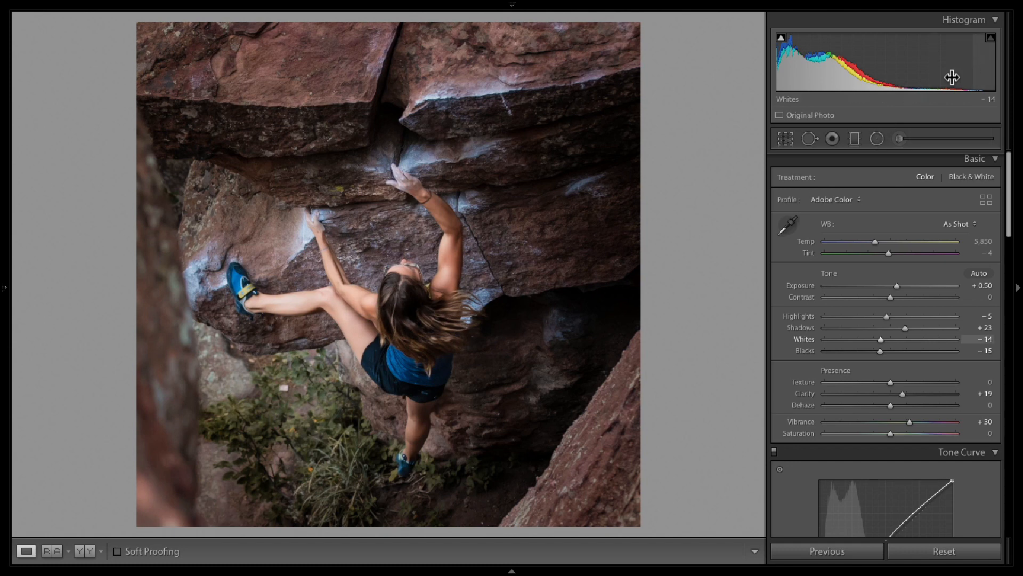
Step: Draw a large new radial filter centred on the climber, reset its Noise to 0, and check its mask overlay
click(877, 138)
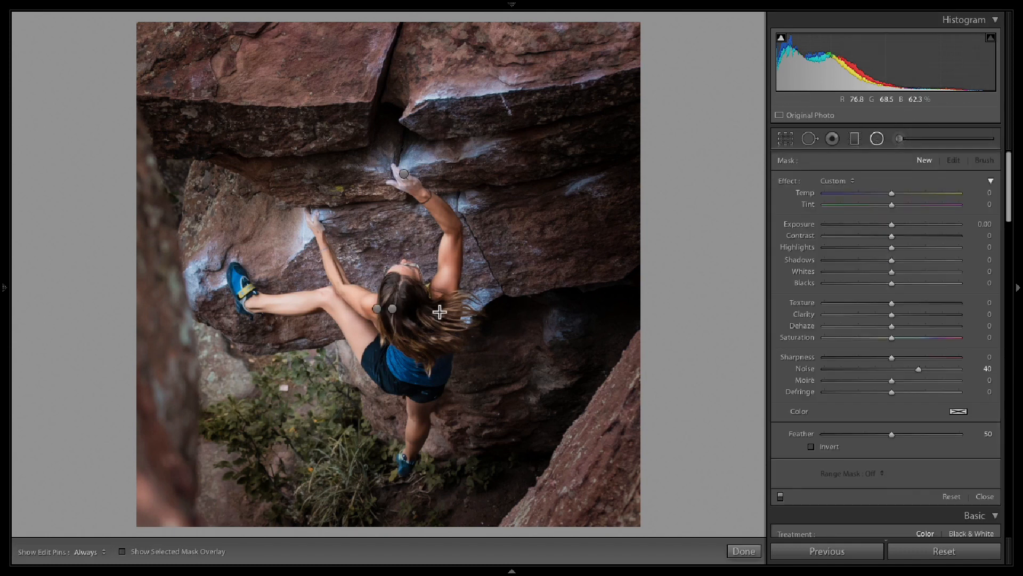
drag(395, 268, 597, 467)
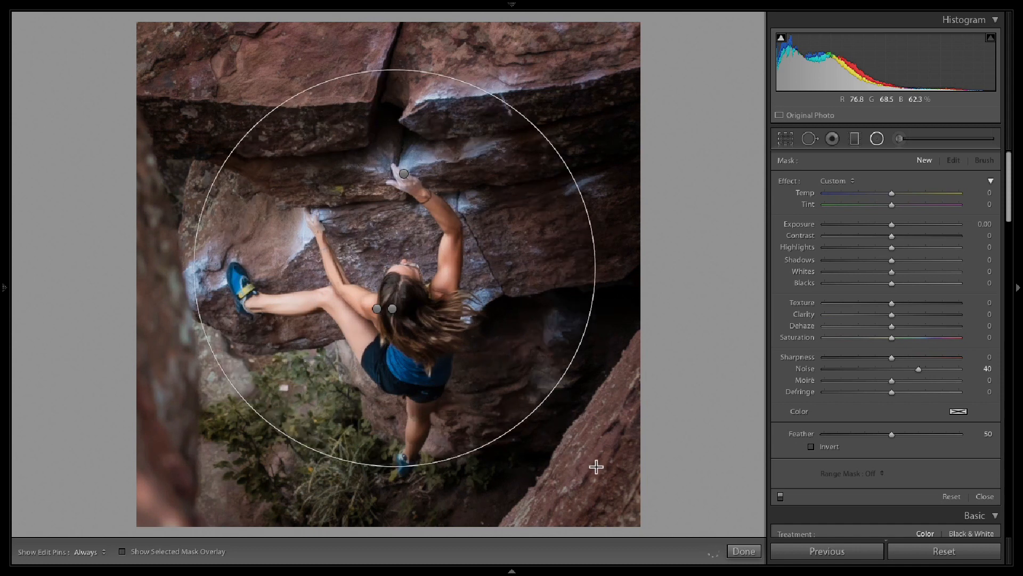
drag(390, 268, 390, 293)
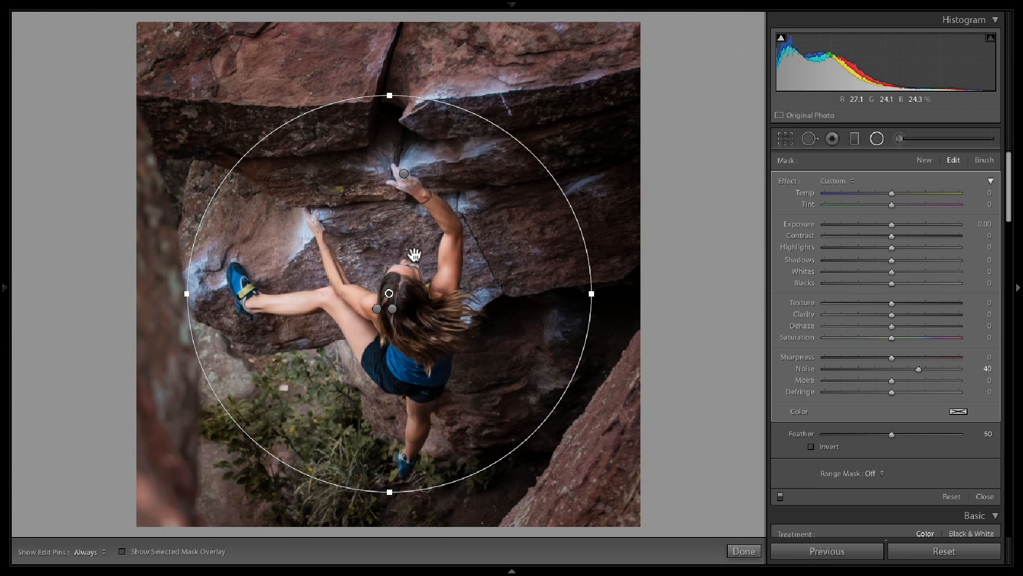
double_click(920, 369)
key(o)
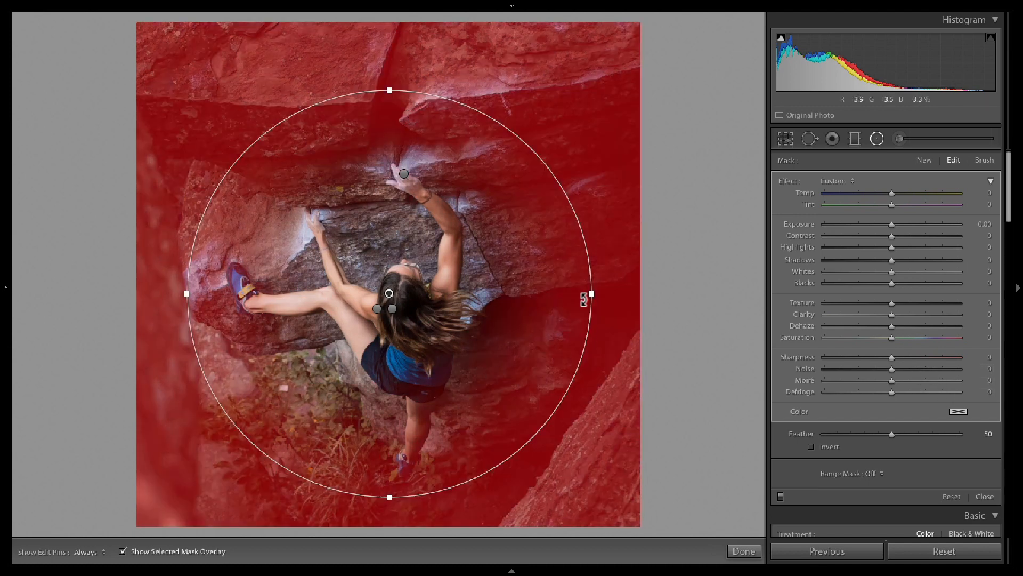
key(o)
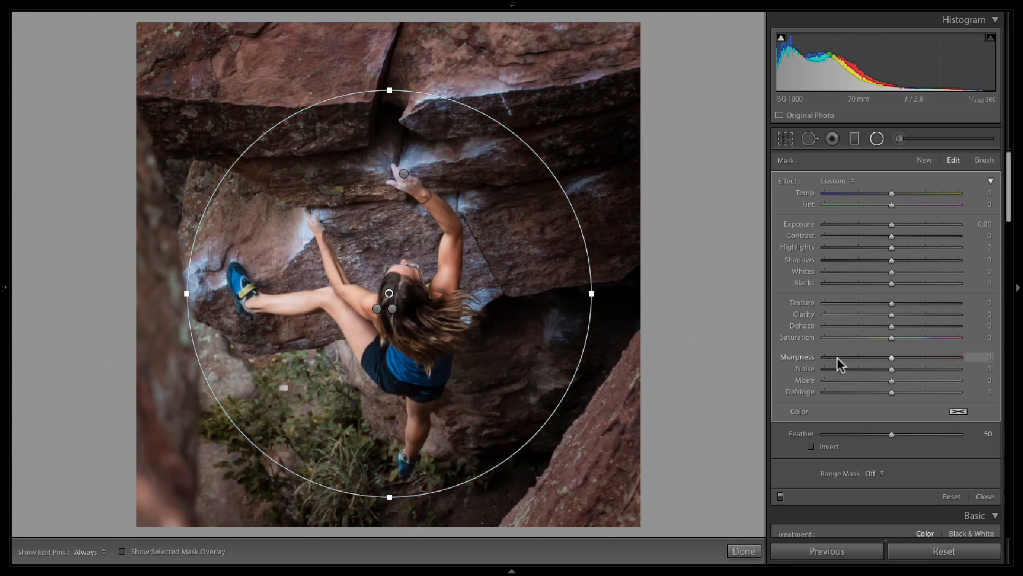
Step: Set the new radial filter's Sharpness to -100, check its mask overlay and finish the filter
drag(841, 358, 735, 354)
key(o)
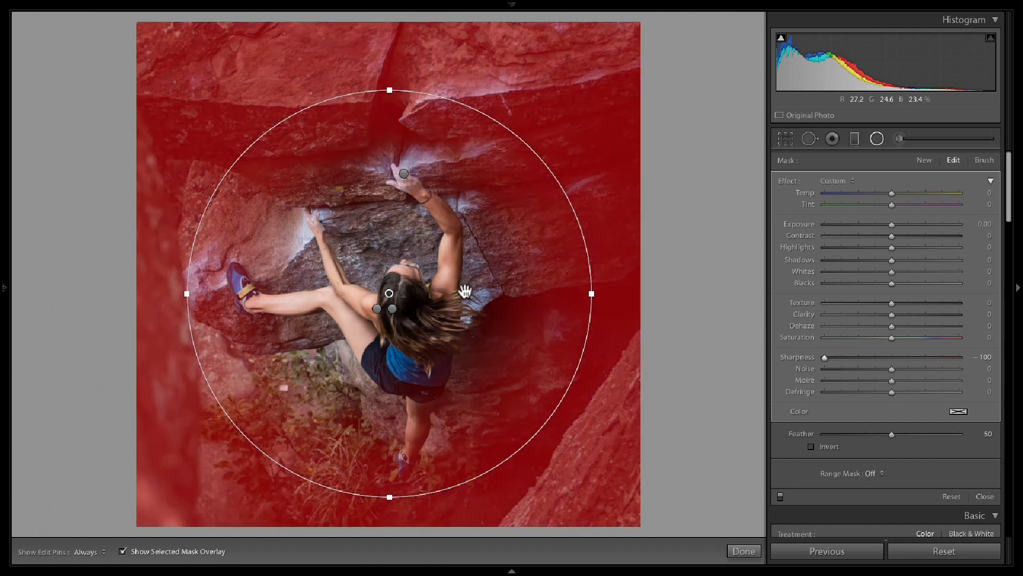
key(o)
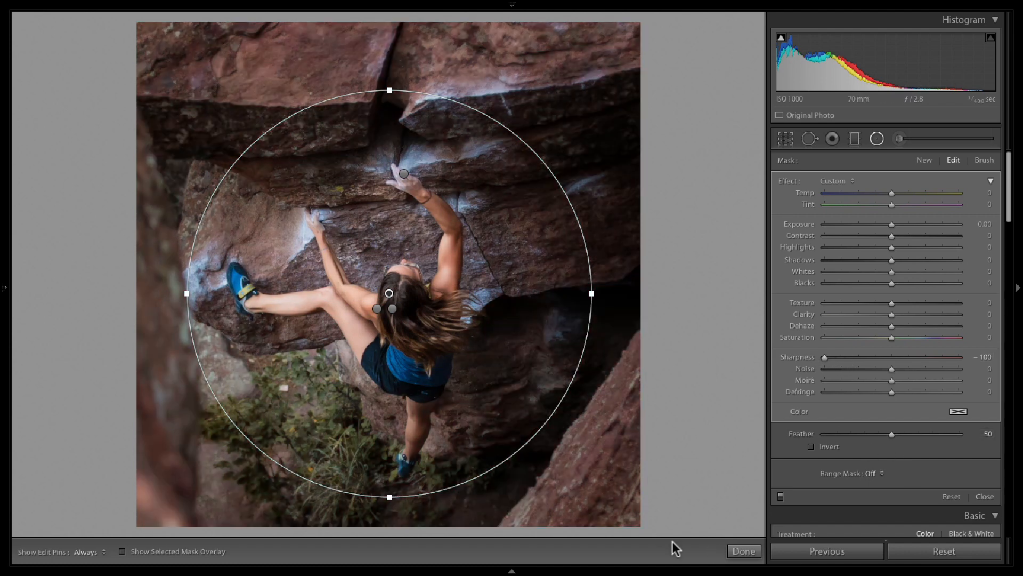
click(745, 552)
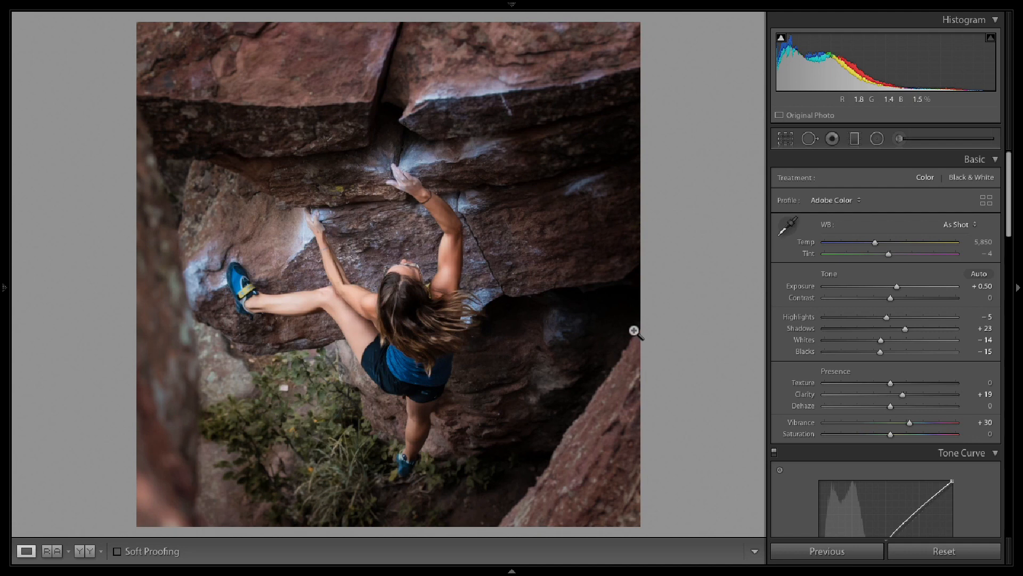
Step: Reopen the large radial filter centred on the climber and set its Sharpness to -78
click(877, 139)
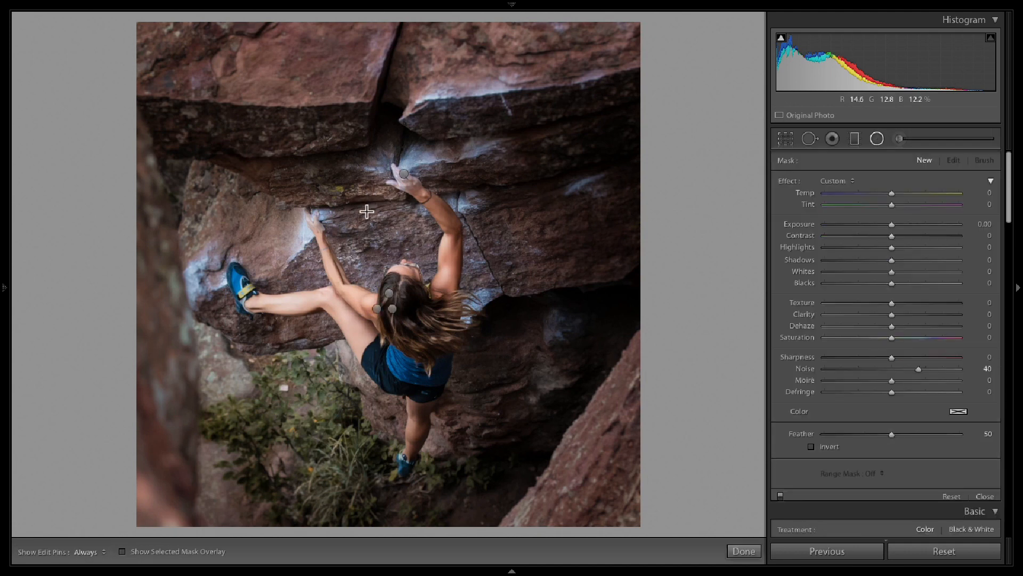
click(404, 174)
click(390, 292)
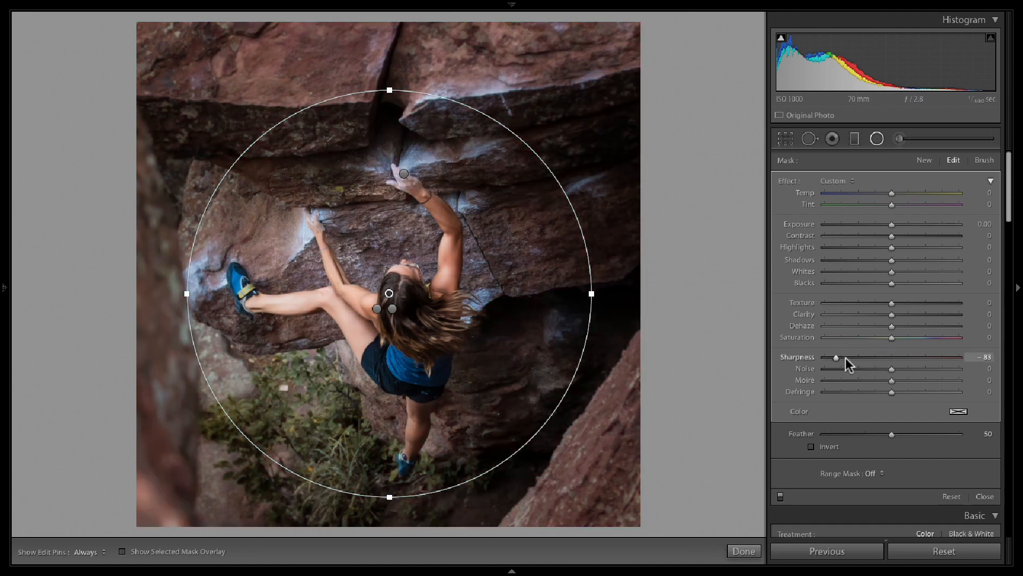
drag(843, 357, 839, 354)
Step: Show the radial filter's mask and erase it from the rock ledges above the climber with a Size 21.7 brush
key(o)
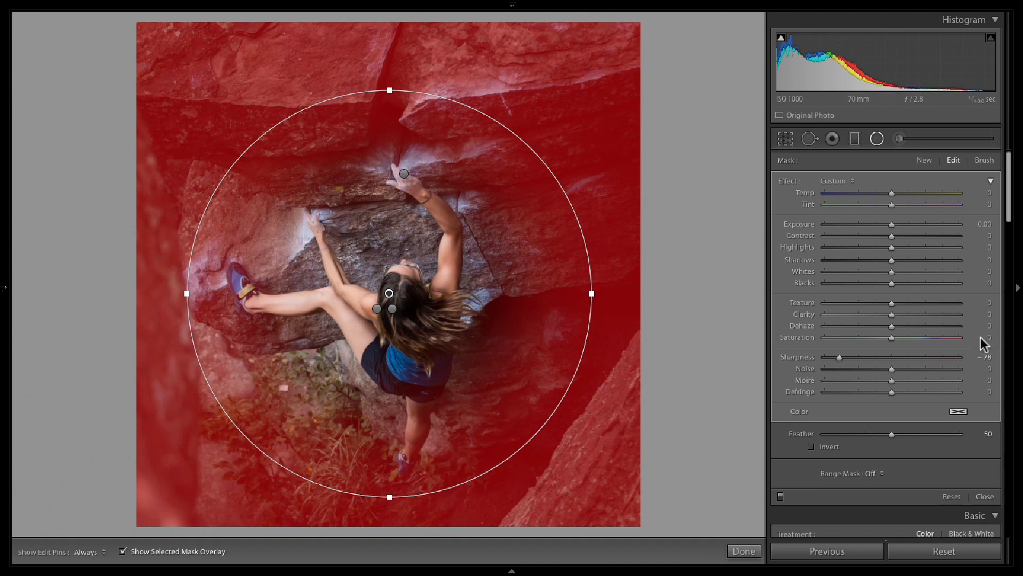
click(984, 160)
click(950, 429)
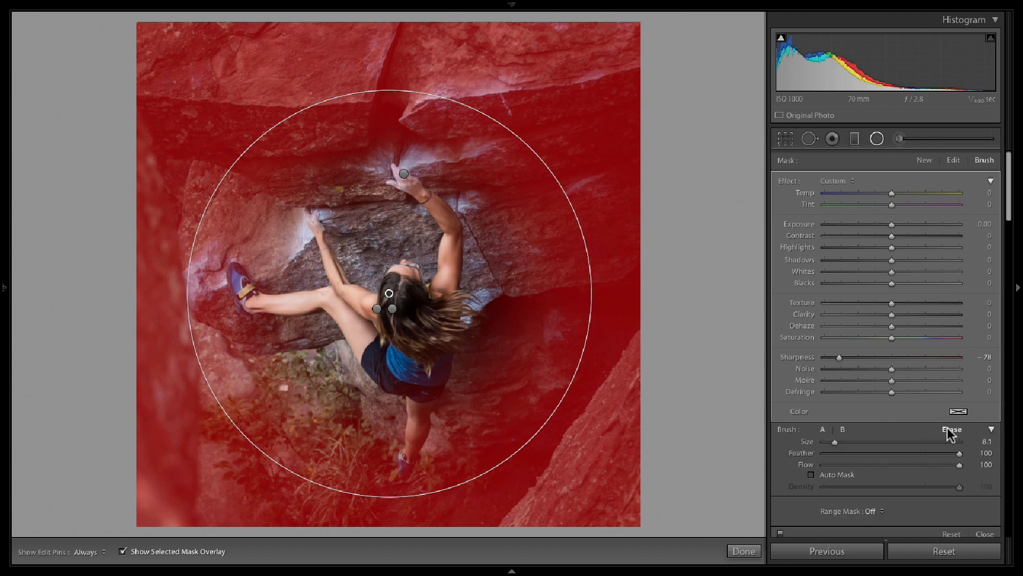
mouse_move(369, 178)
mouse_down()
mouse_move(421, 170)
mouse_move(430, 208)
mouse_move(416, 247)
mouse_move(320, 205)
mouse_move(390, 220)
mouse_up()
drag(830, 441, 853, 440)
mouse_move(339, 158)
mouse_down()
mouse_move(434, 137)
mouse_move(286, 160)
mouse_move(427, 160)
mouse_move(370, 172)
mouse_move(188, 130)
mouse_move(407, 148)
mouse_move(613, 114)
mouse_up()
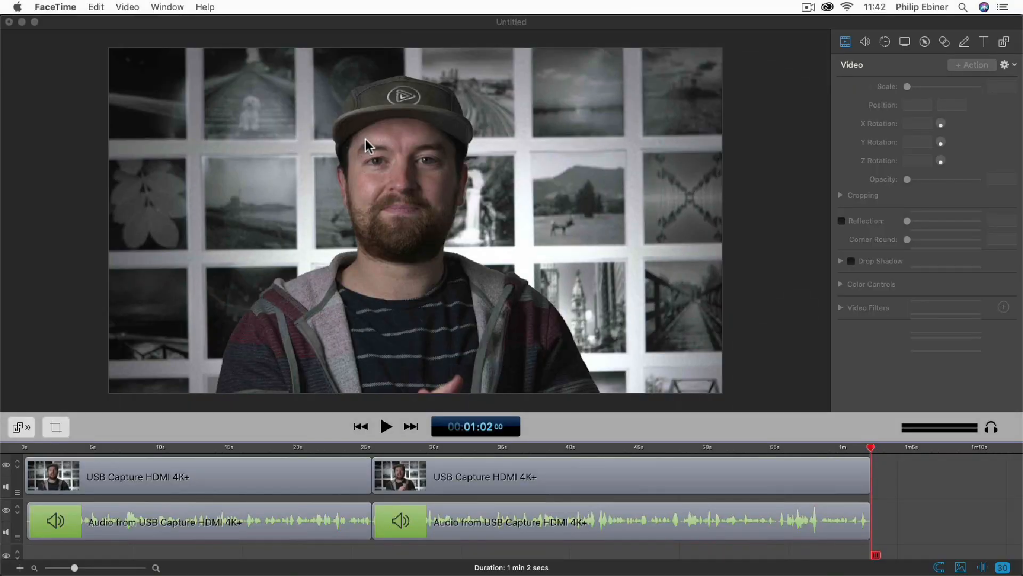
Step: Switch back to Lightroom Classic and decline the incoming phone call
key(super+Tab)
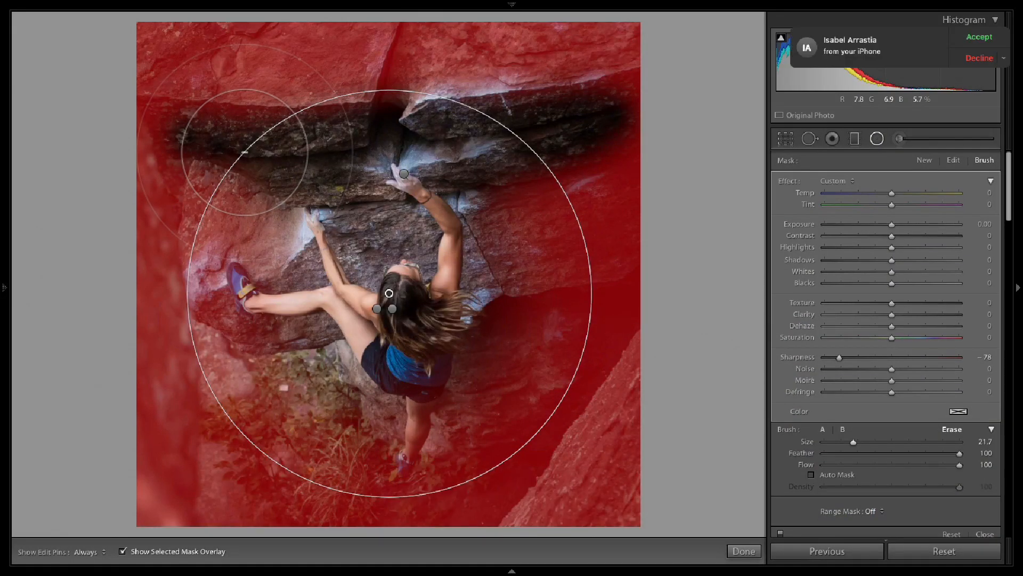
click(981, 58)
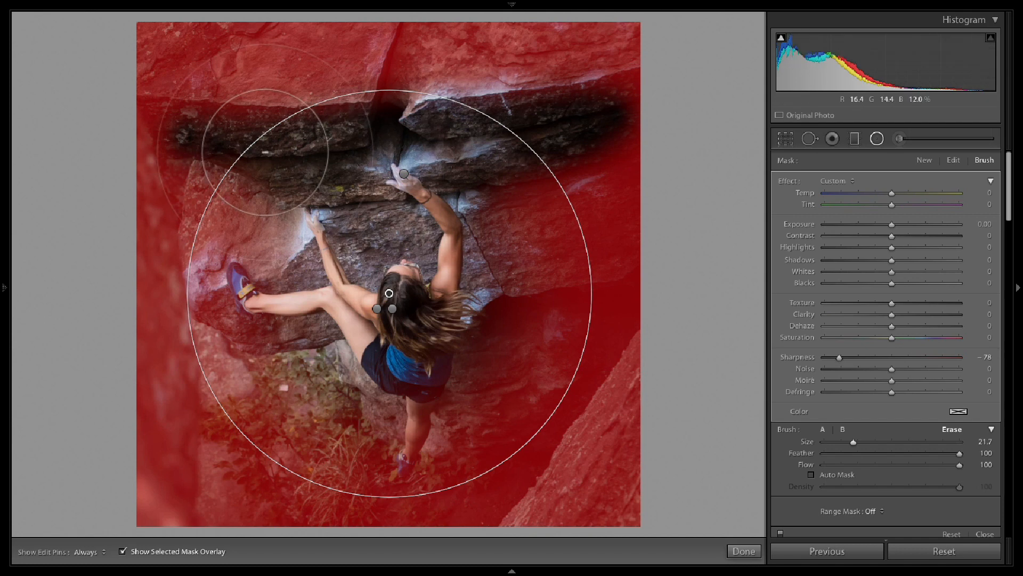
Step: Hide the edit pins, erase the mask from the climber's legs and shoes, show the pins again and finish the filter
key(h)
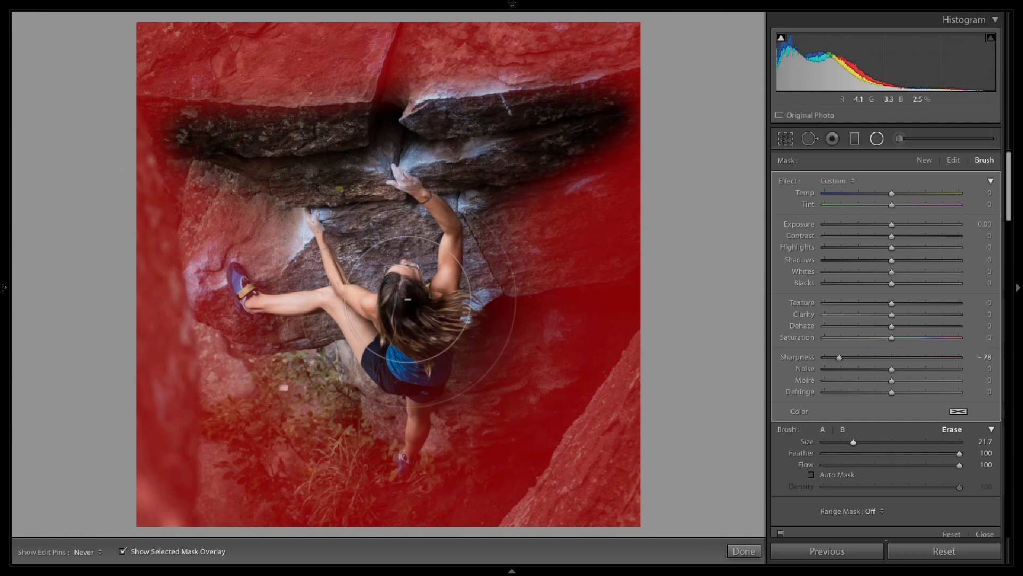
drag(265, 288, 298, 256)
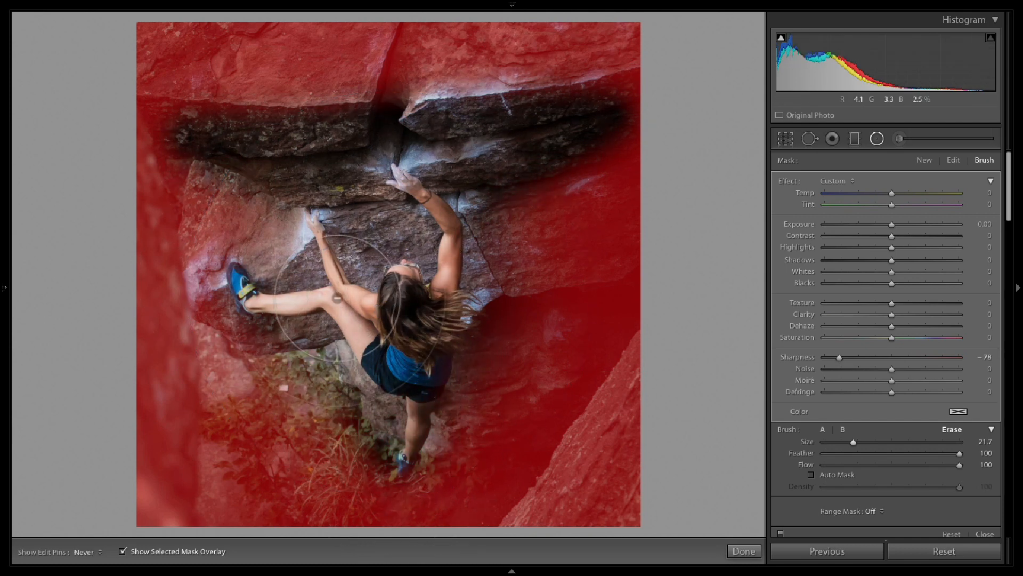
key(h)
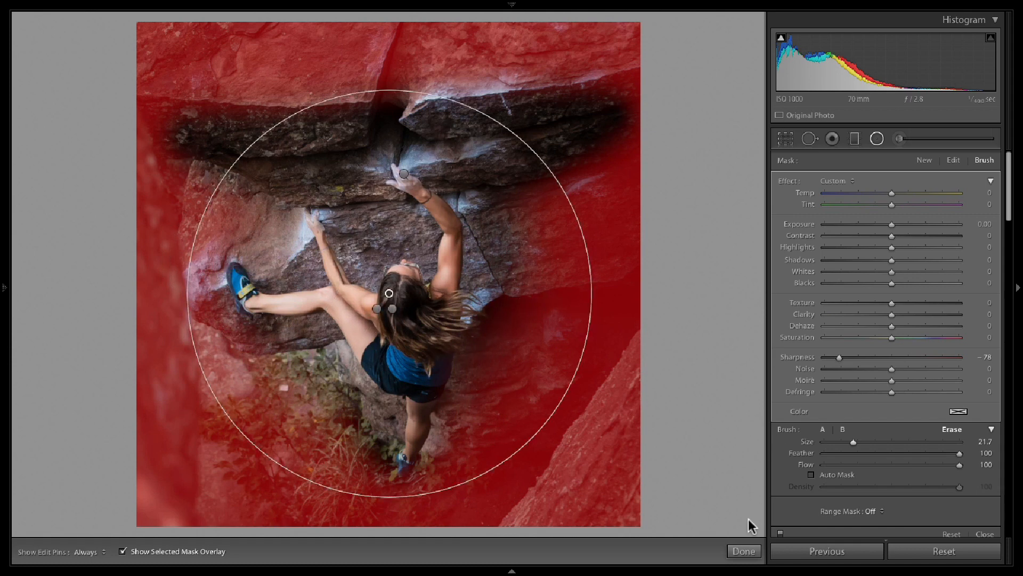
click(744, 551)
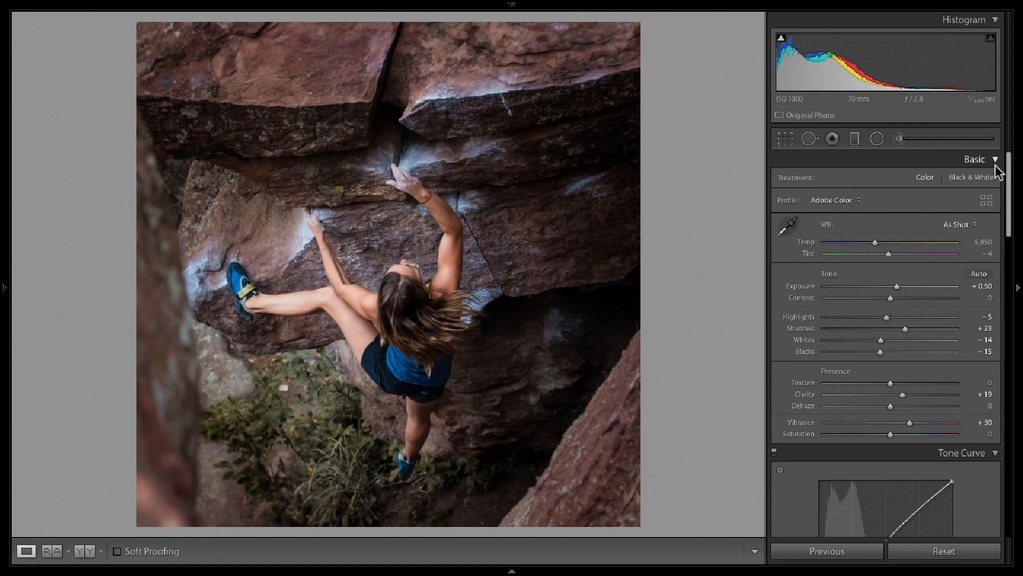
Step: Strengthen the S shape of the RGB tone curve by raising its midtone point and moving the shadow point to about 23.5 / 20.0 %
drag(1008, 165, 1010, 194)
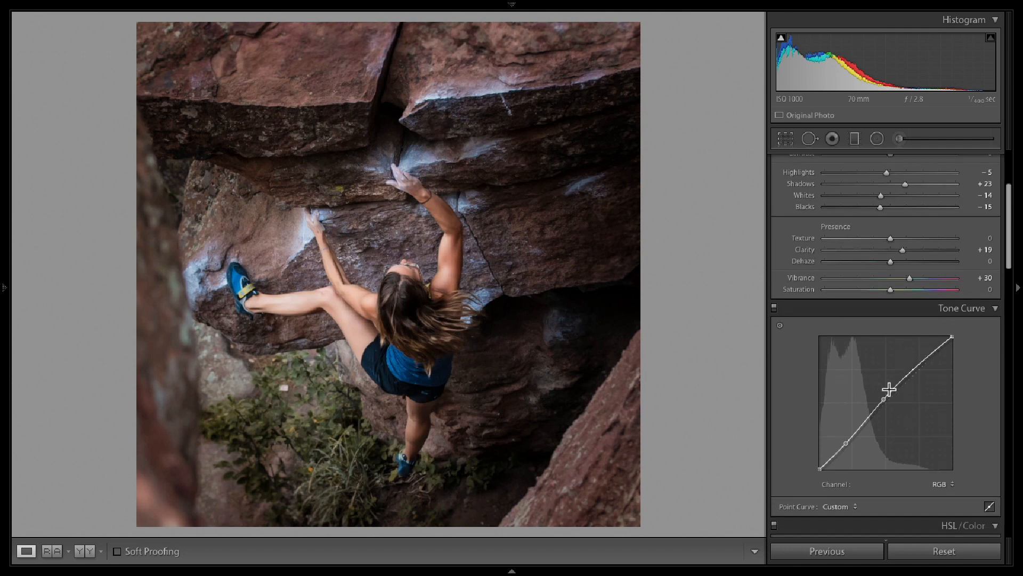
drag(883, 400, 884, 395)
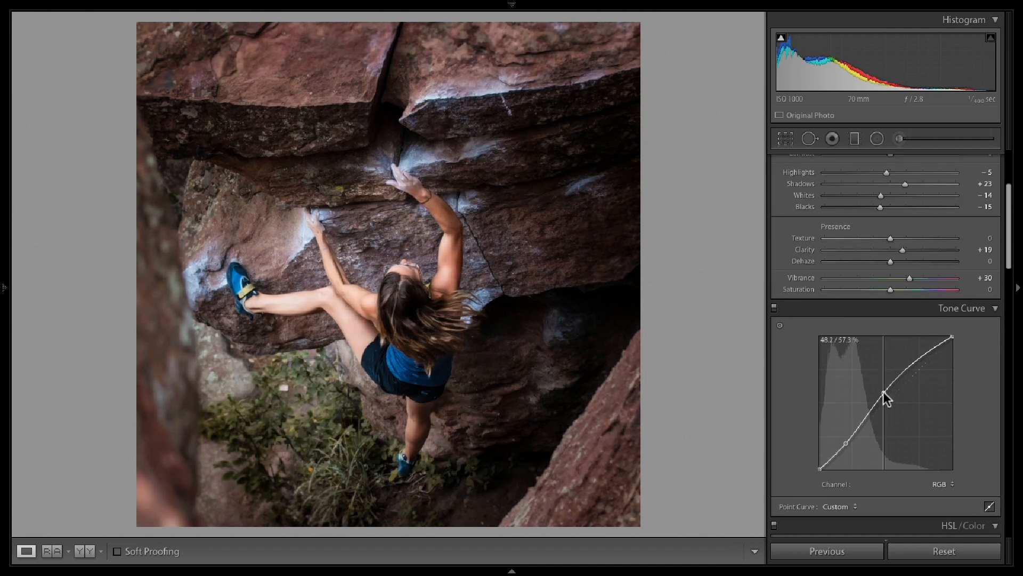
drag(846, 443, 851, 444)
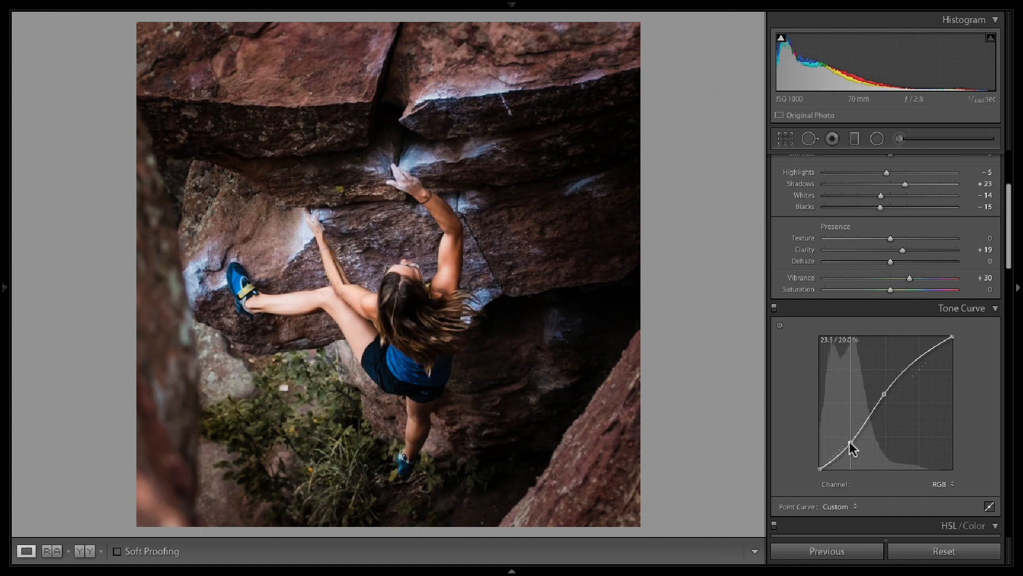
drag(883, 393, 886, 395)
key(super+z)
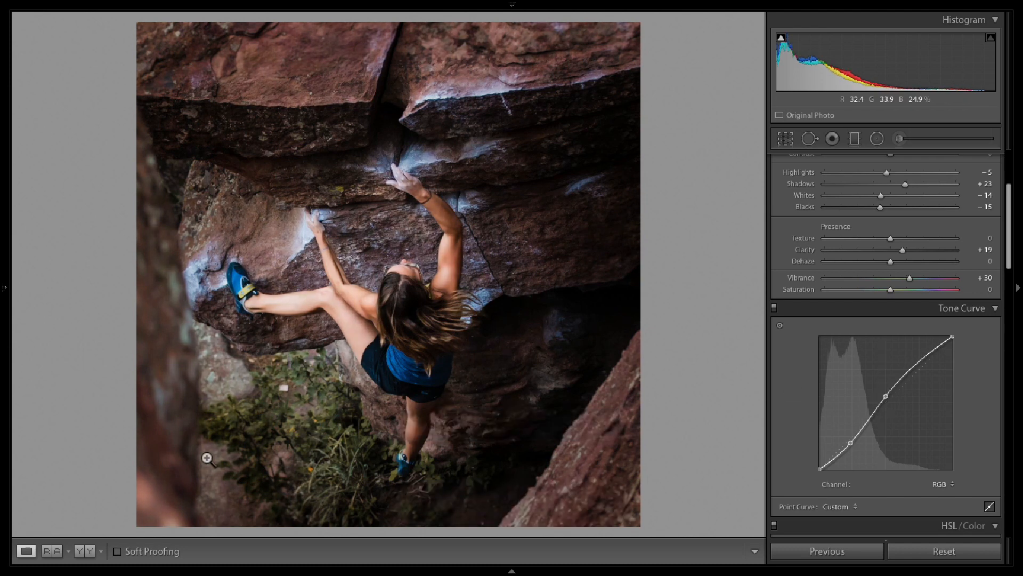
Step: Compare the photo before and after editing side by side, then return to the single-photo view
click(88, 551)
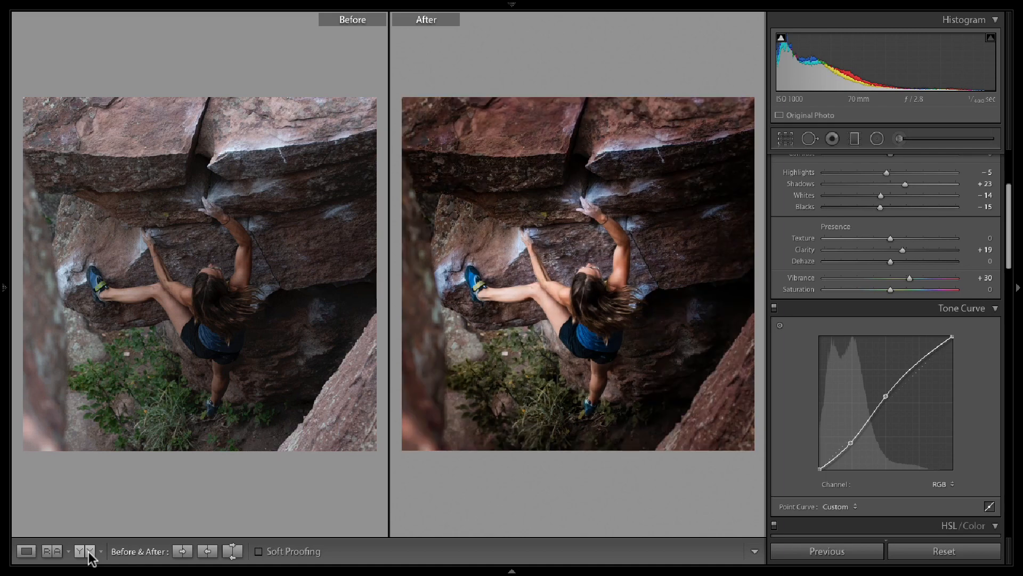
click(26, 551)
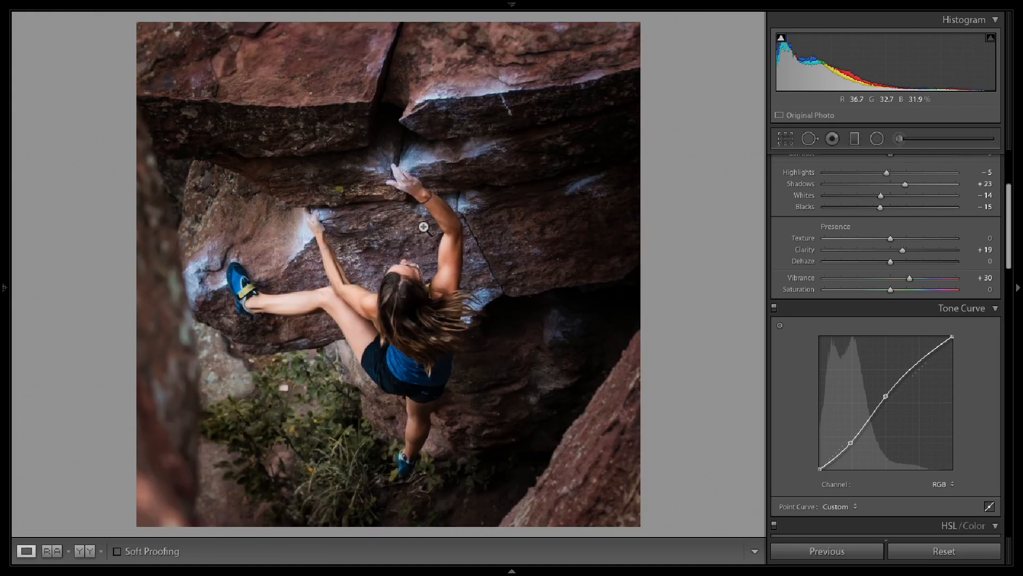